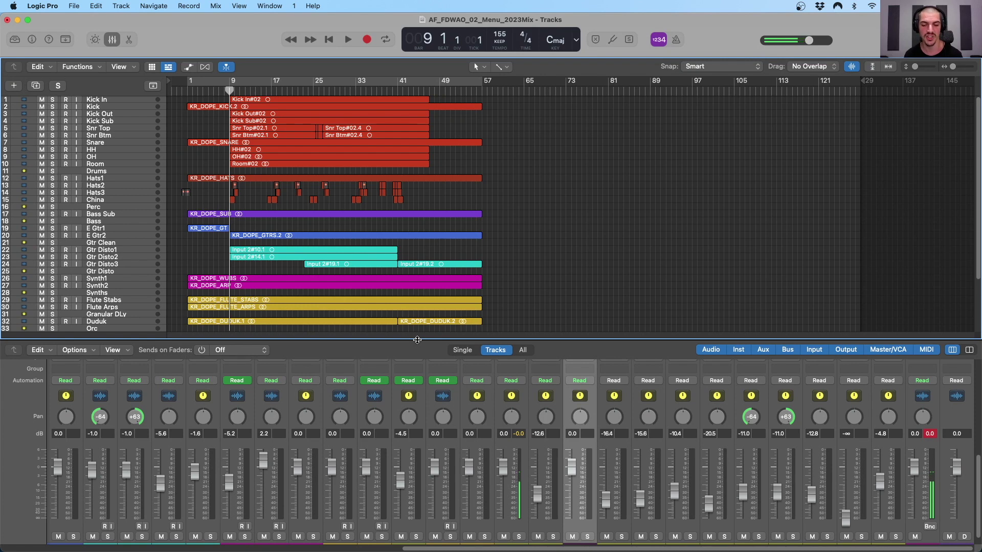
# Enlarge the mixer and look over the levels, inserts, sends and bus routing across the channel strips
pyautogui.moveTo(417, 340); pyautogui.dragTo(426, 118)
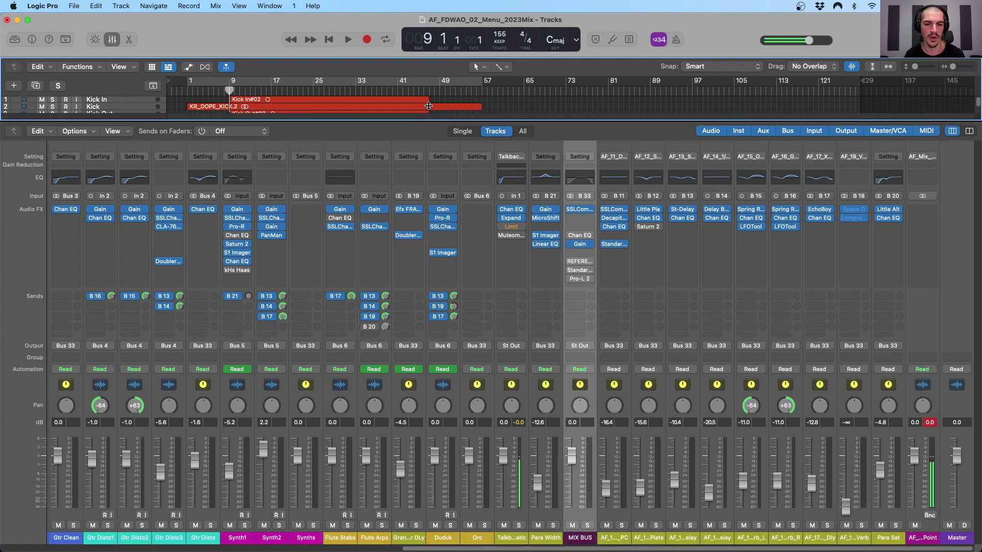
pyautogui.hscroll(-10, 557, 396)
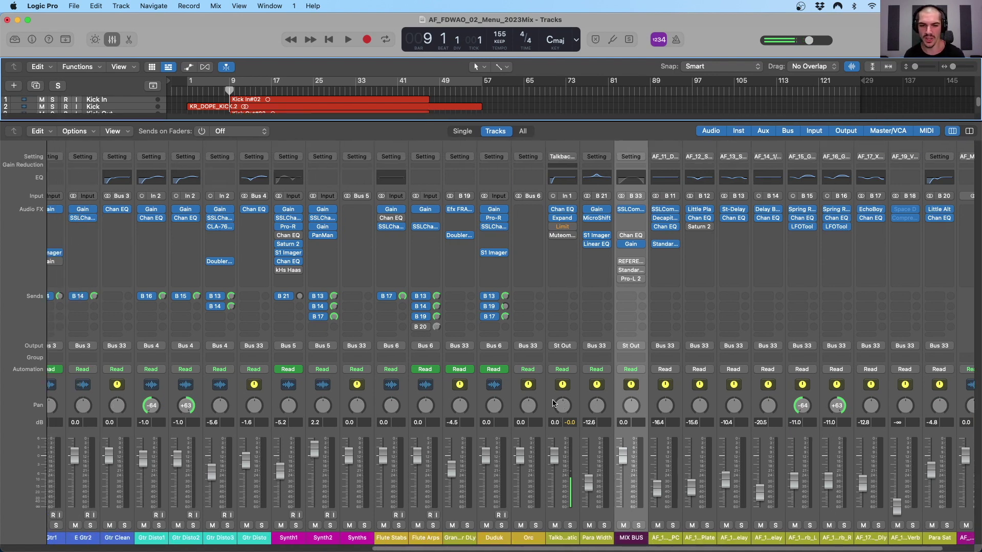
pyautogui.hscroll(-15, 552, 403)
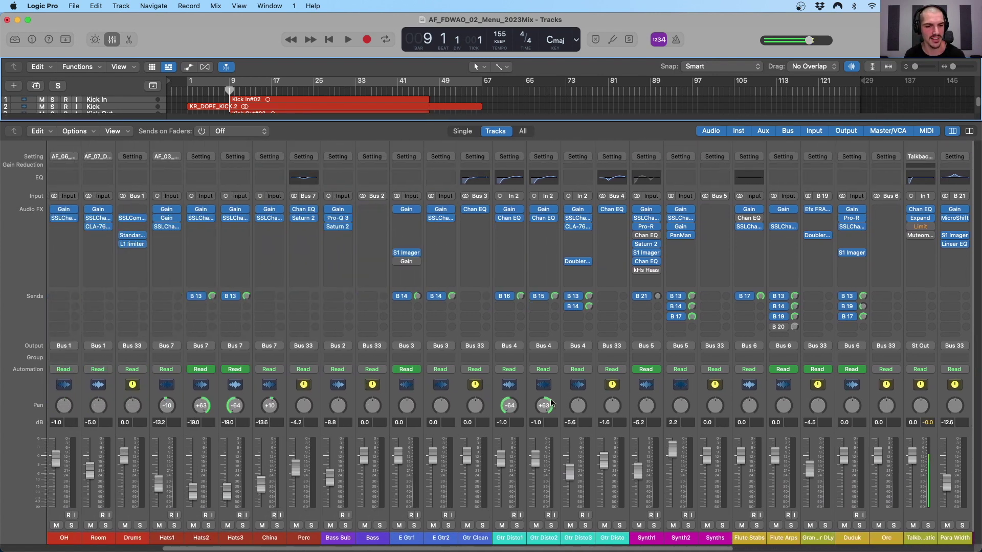
pyautogui.hscroll(-5, 550, 402)
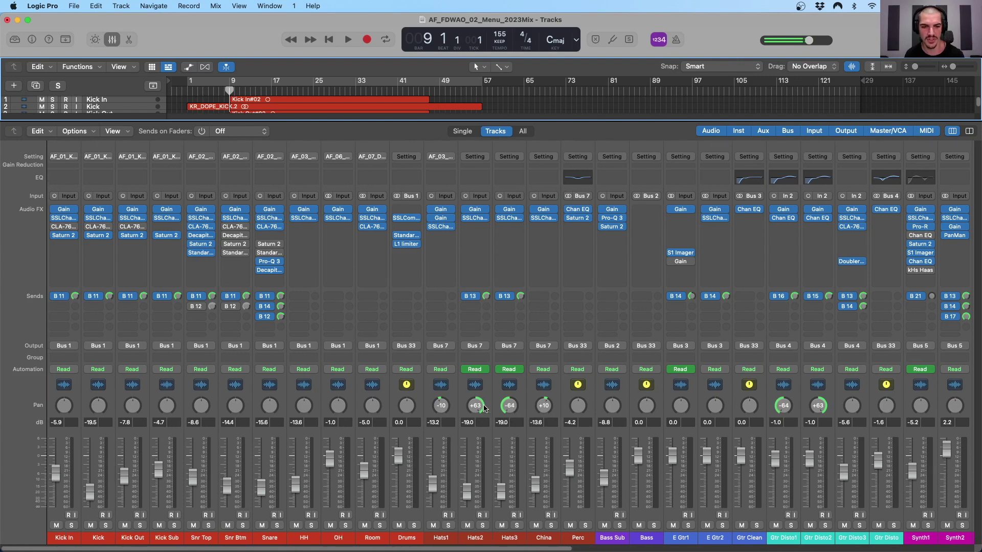
pyautogui.hscroll(-1, 483, 408)
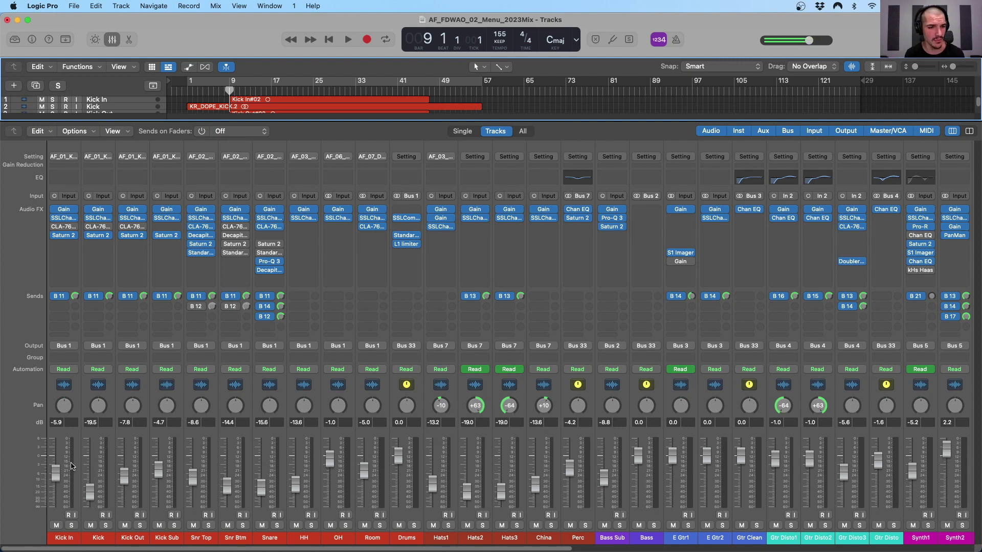
pyautogui.hscroll(2, 204, 476)
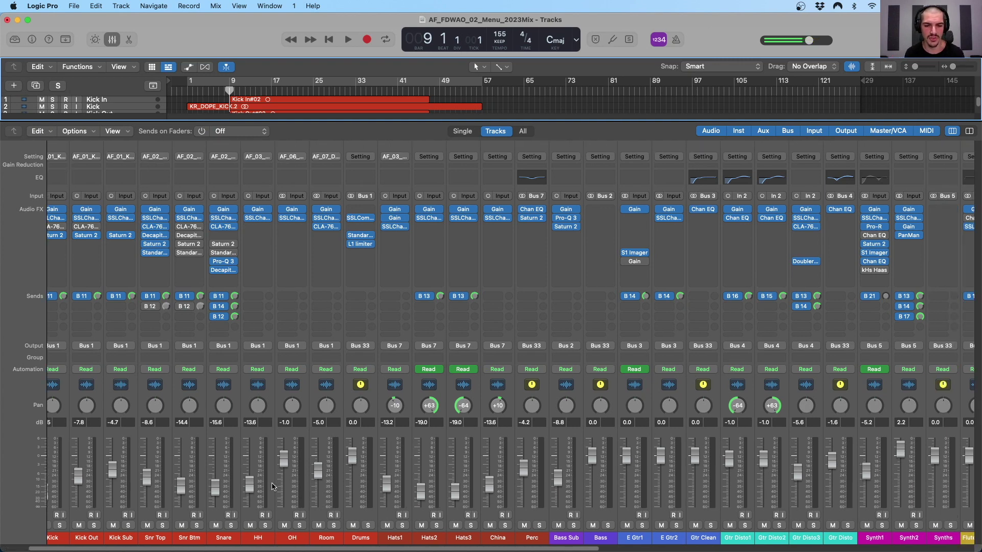
pyautogui.hscroll(15, 273, 486)
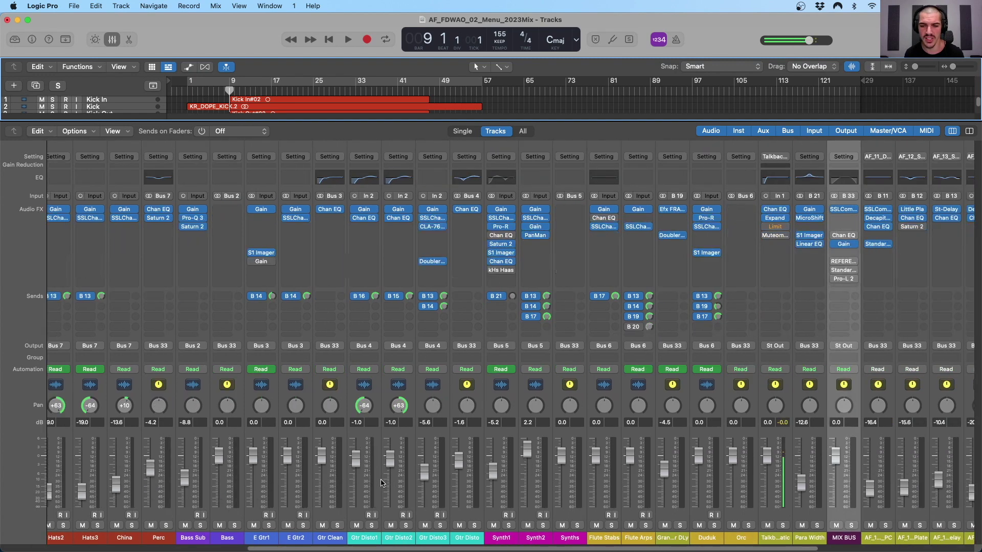
pyautogui.hscroll(4, 381, 484)
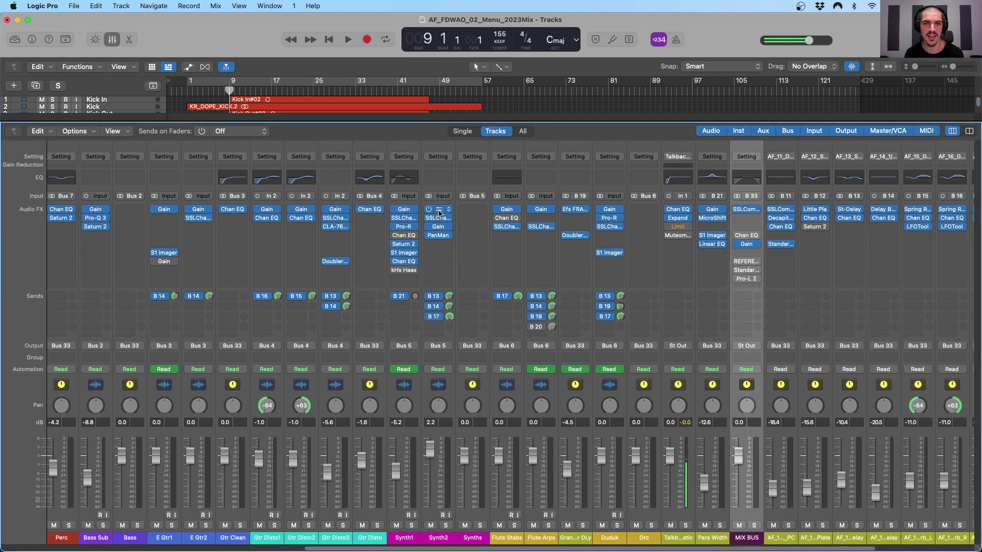
# Inspect the Gain plug-in on the Synth2 channel, moving its window aside, and close it
pyautogui.click(439, 212)
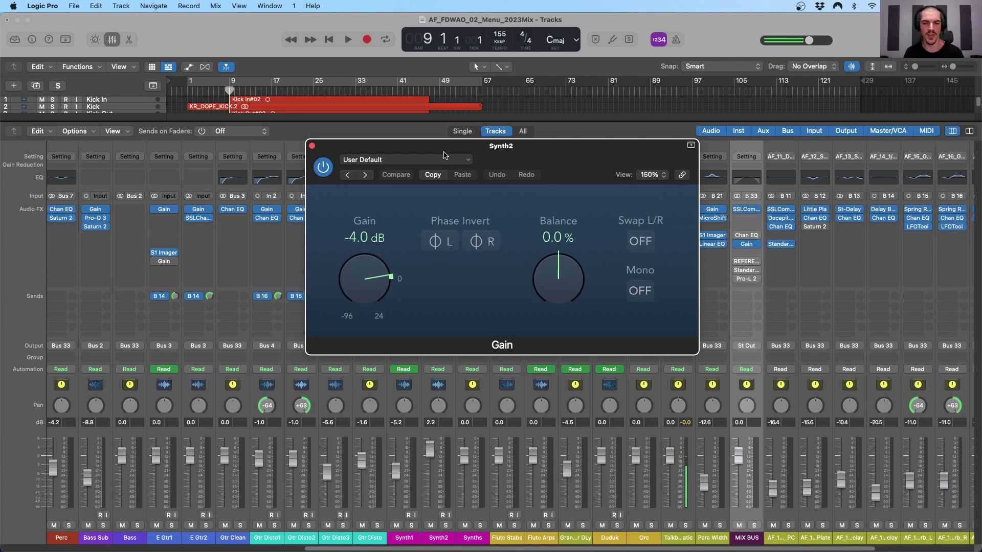
pyautogui.moveTo(412, 148); pyautogui.dragTo(443, 131)
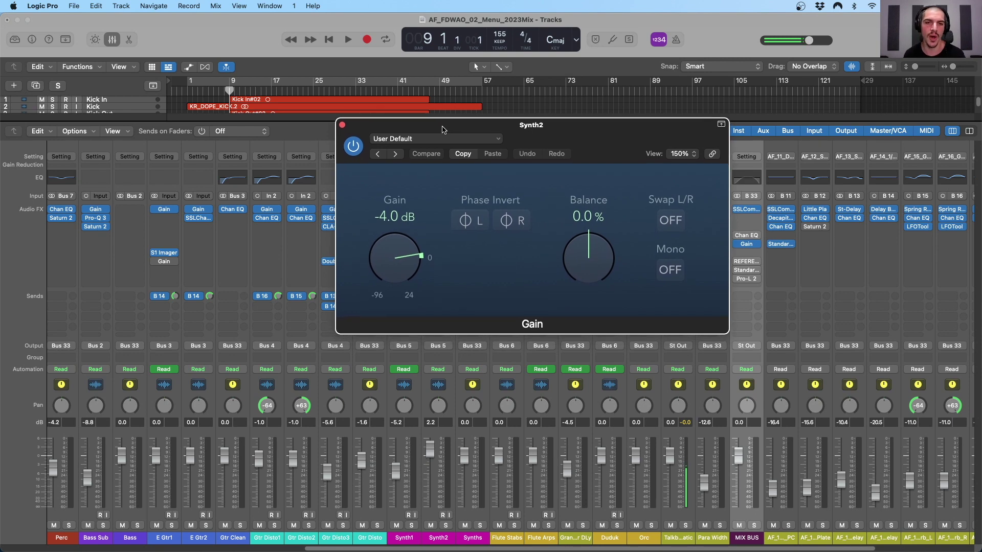
pyautogui.click(342, 126)
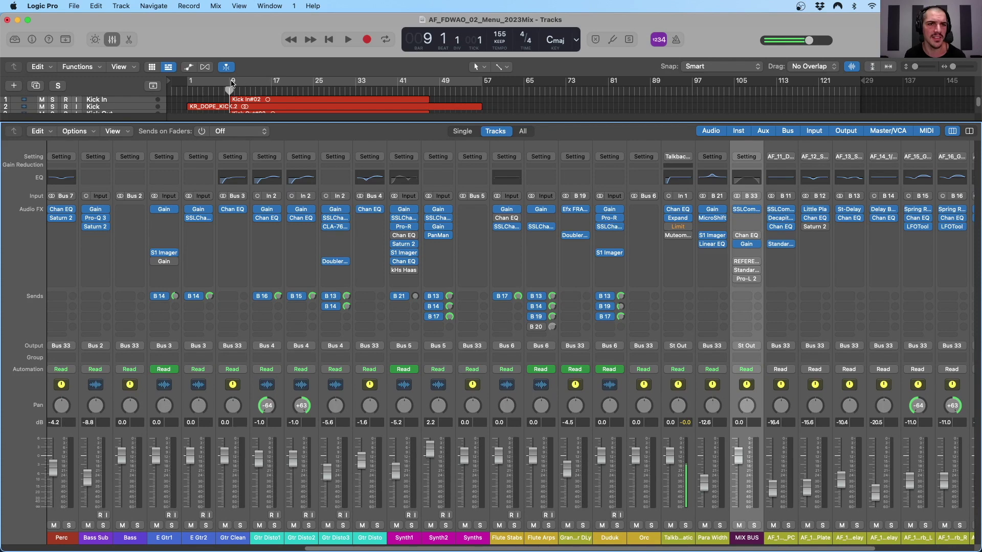
# Set a cycle range over bars 9 to 41, start playback, and enlarge the mixer again to reach the Bass channel
pyautogui.moveTo(252, 122); pyautogui.dragTo(265, 335)
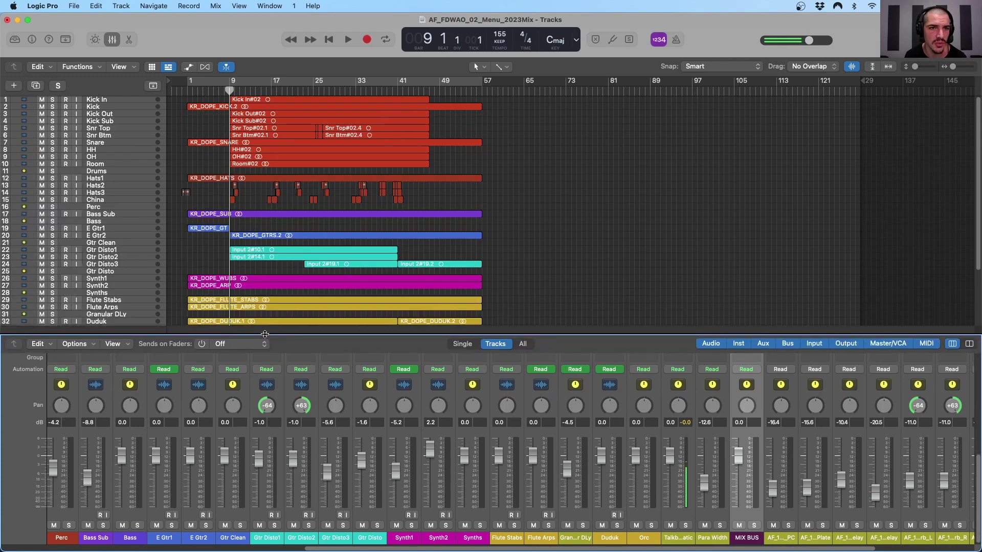
pyautogui.moveTo(231, 85); pyautogui.dragTo(397, 91)
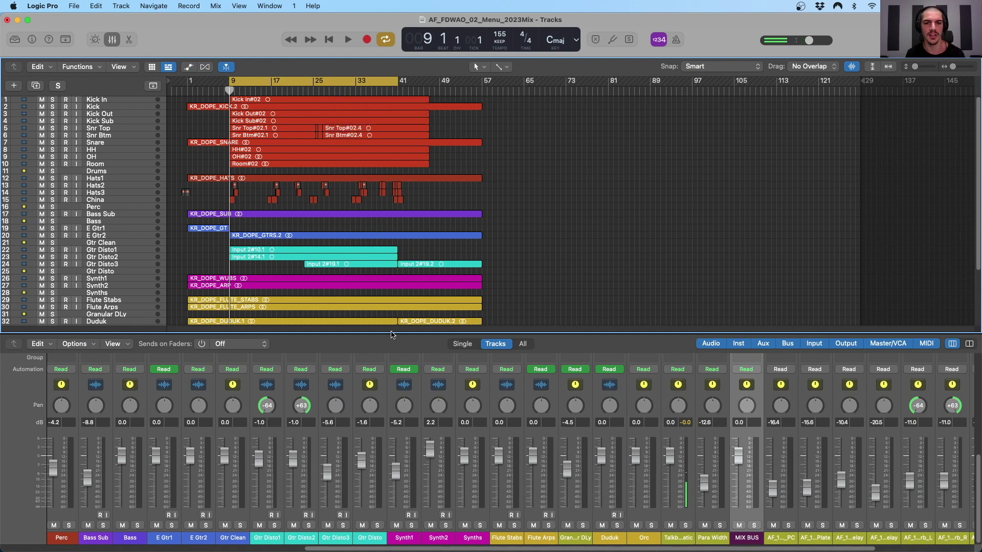
pyautogui.press('space')
pyautogui.moveTo(389, 333); pyautogui.dragTo(379, 170)
pyautogui.hscroll(-8, 366, 335)
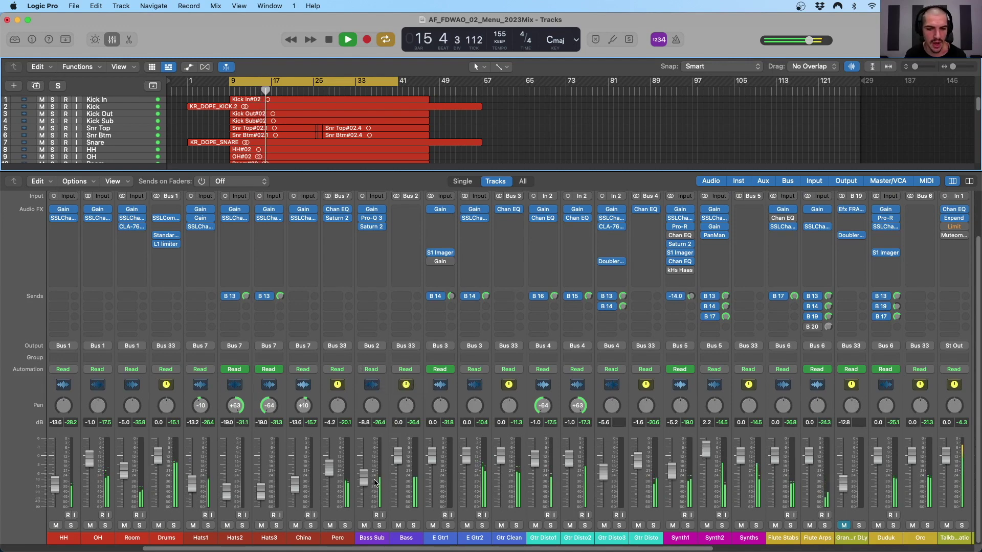
# Raise the Bass bus fader to 6.0 dB while the loop plays
pyautogui.click(420, 403)
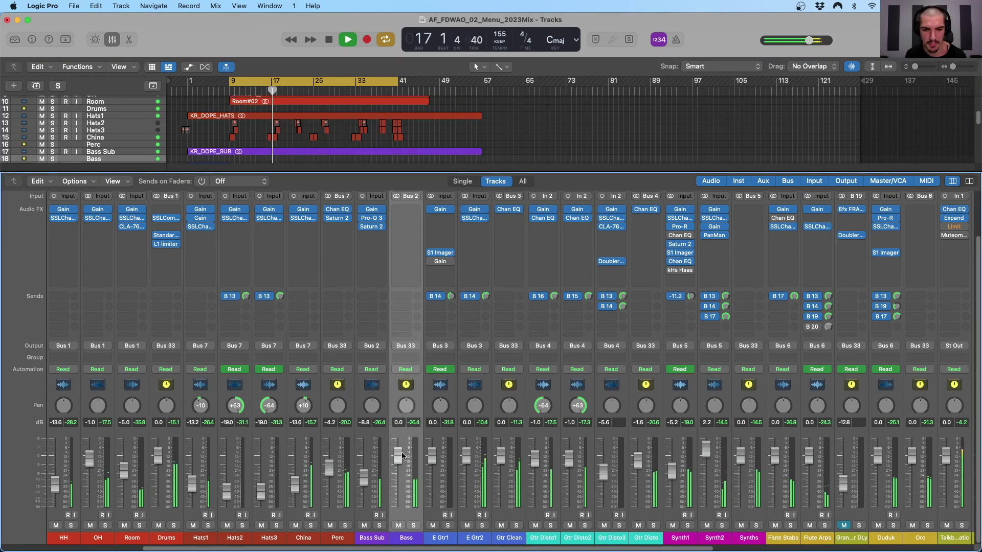
pyautogui.moveTo(398, 455); pyautogui.dragTo(397, 437)
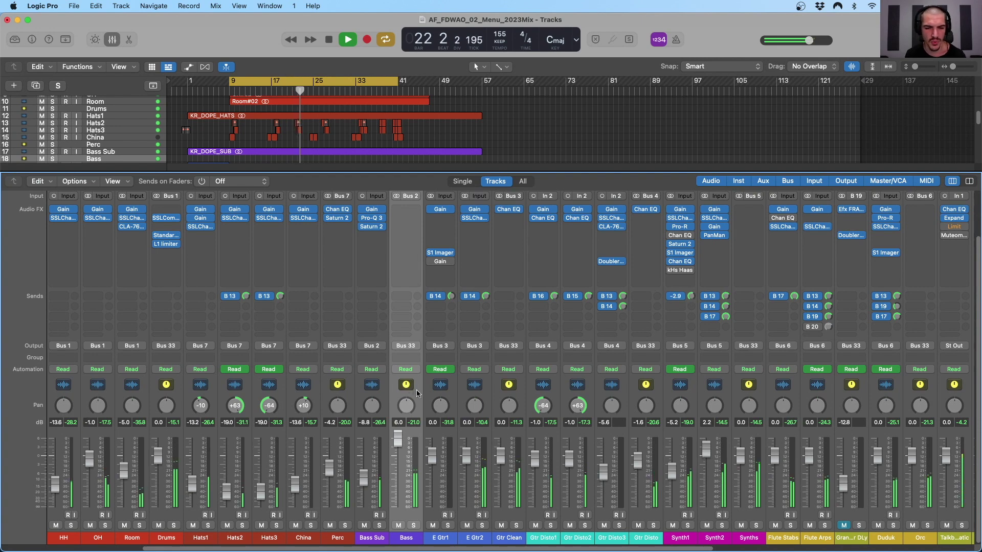
# Lower the Kick In through Snare faders together until Kick In reads -20.0 dB, and bring them back up to Kick In -5.9 dB
pyautogui.hscroll(-7, 308, 409)
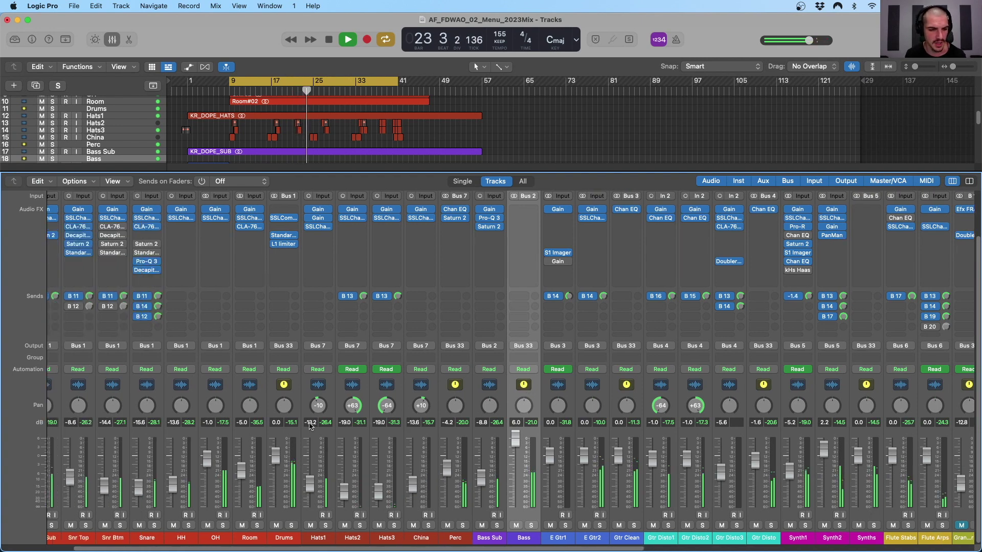
pyautogui.click(64, 432)
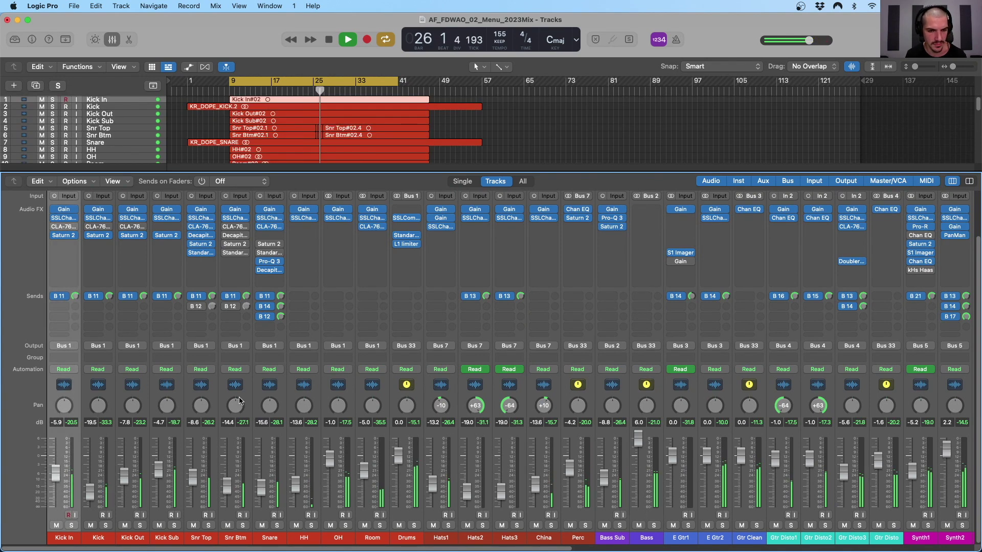
pyautogui.keyDown('shift'); pyautogui.click(259, 473); pyautogui.keyUp('shift')
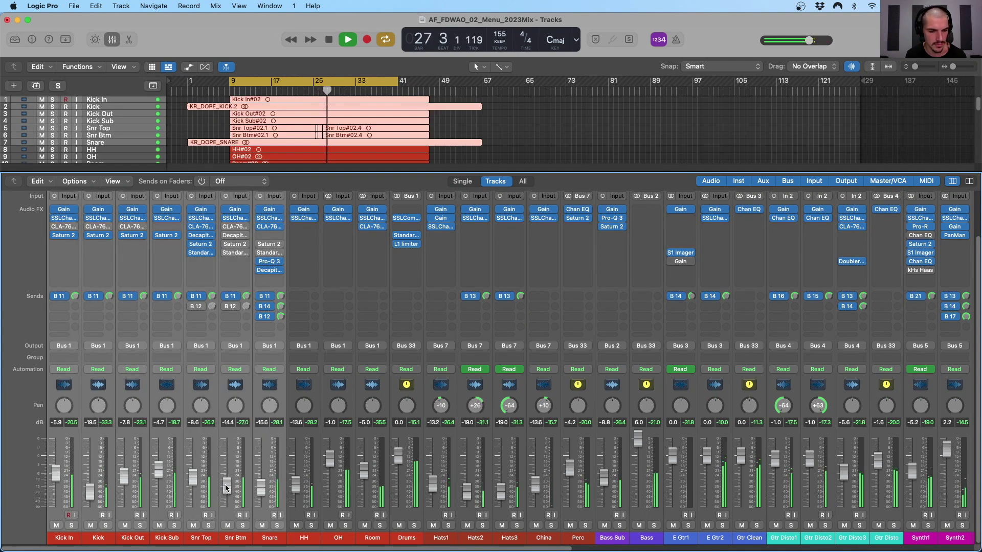
pyautogui.moveTo(261, 486); pyautogui.dragTo(239, 497)
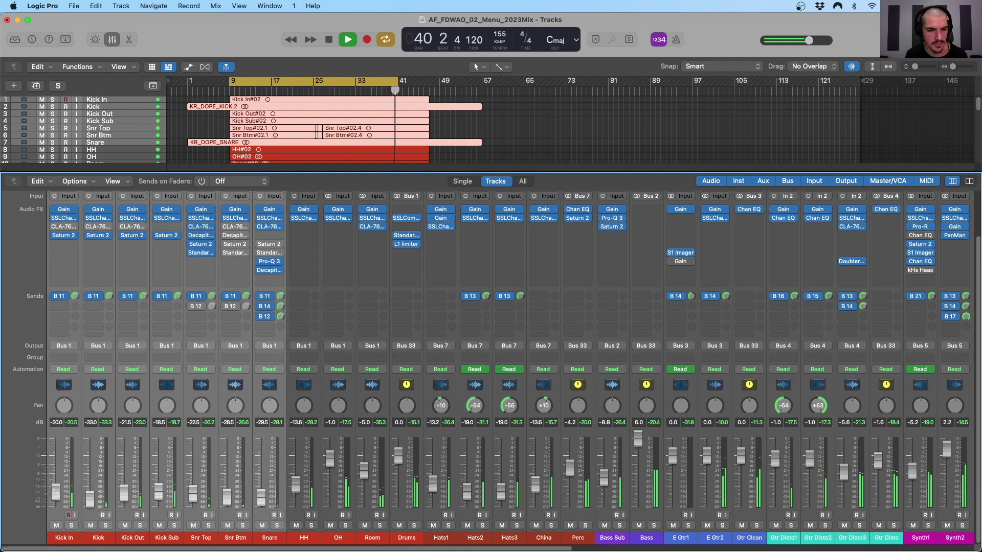
pyautogui.moveTo(78, 488); pyautogui.dragTo(78, 470)
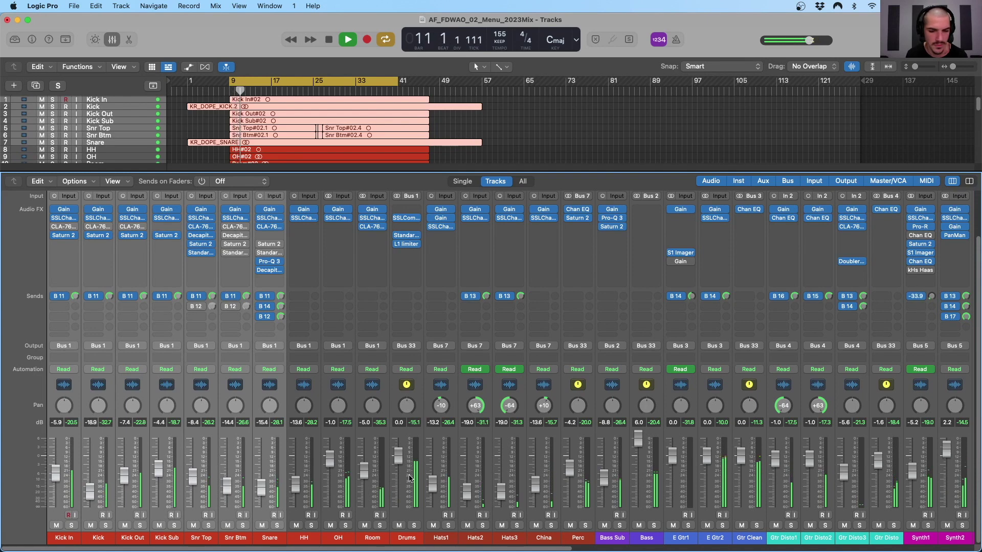
# Return the Bass bus fader to 0.0 dB and raise the Gtr Disto bus fader to 6.0 dB
pyautogui.hscroll(5, 530, 433)
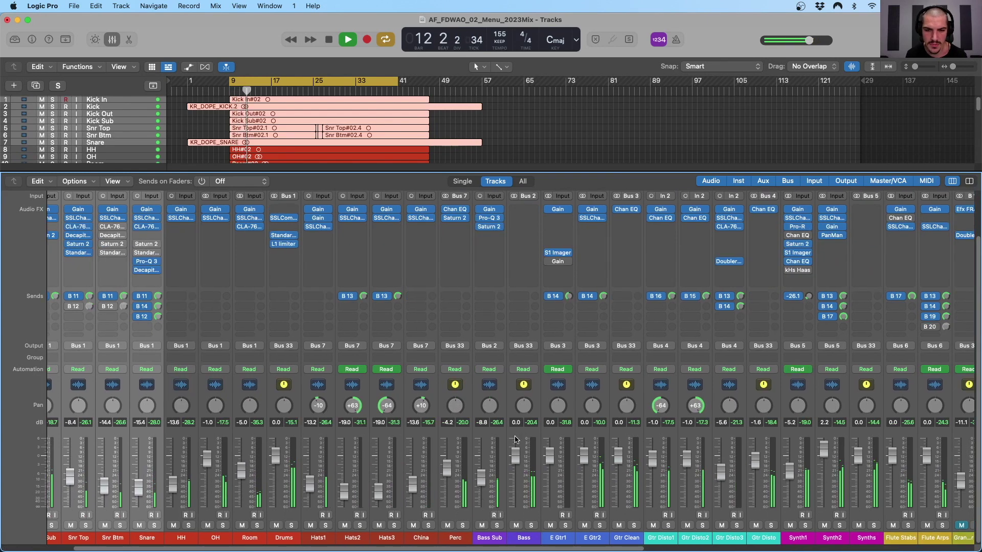
pyautogui.hscroll(2, 524, 409)
pyautogui.hscroll(2, 524, 408)
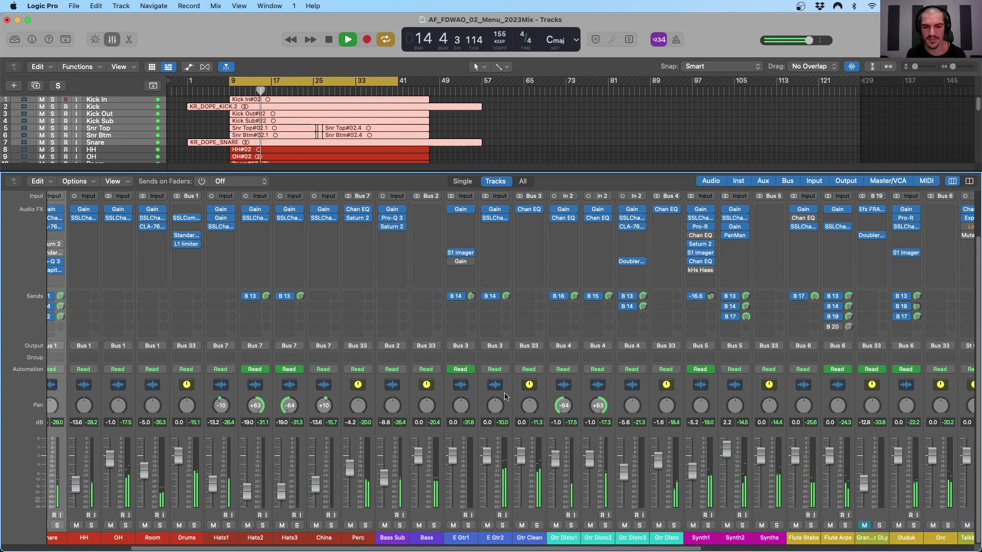
pyautogui.hscroll(2, 505, 396)
pyautogui.hscroll(5, 505, 397)
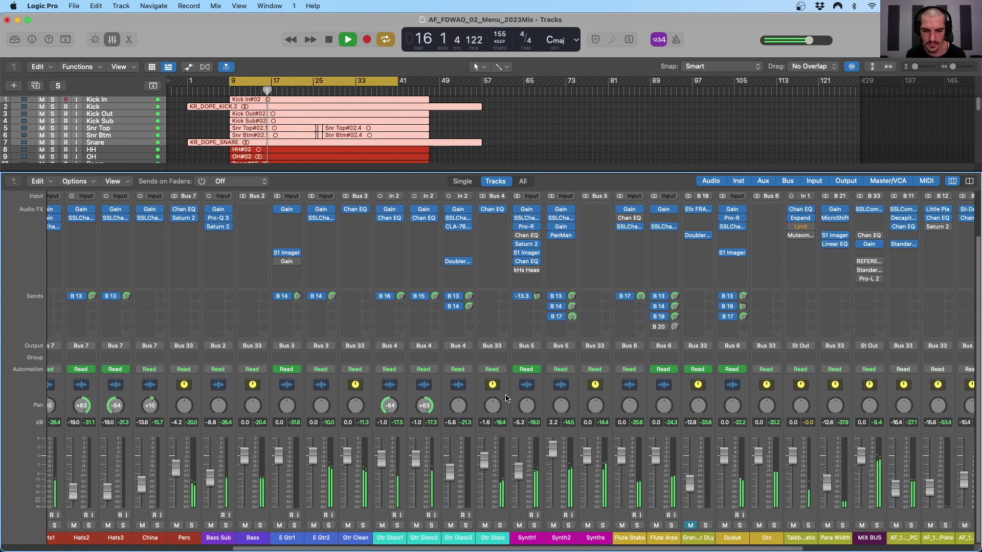
pyautogui.hscroll(1, 469, 441)
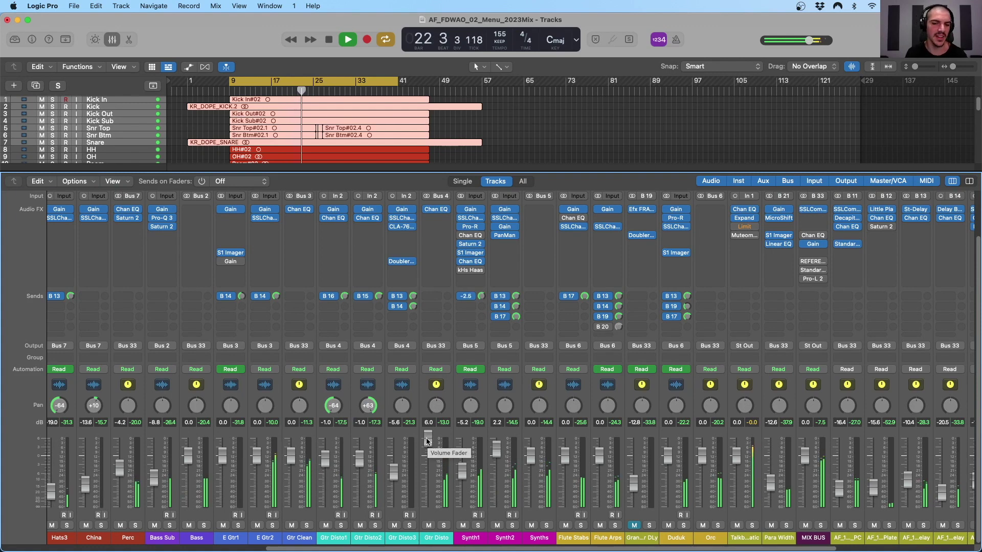
# Lower the Synths bus fader to -7.6 dB and bring it back up to -0.8 dB
pyautogui.hscroll(2, 436, 443)
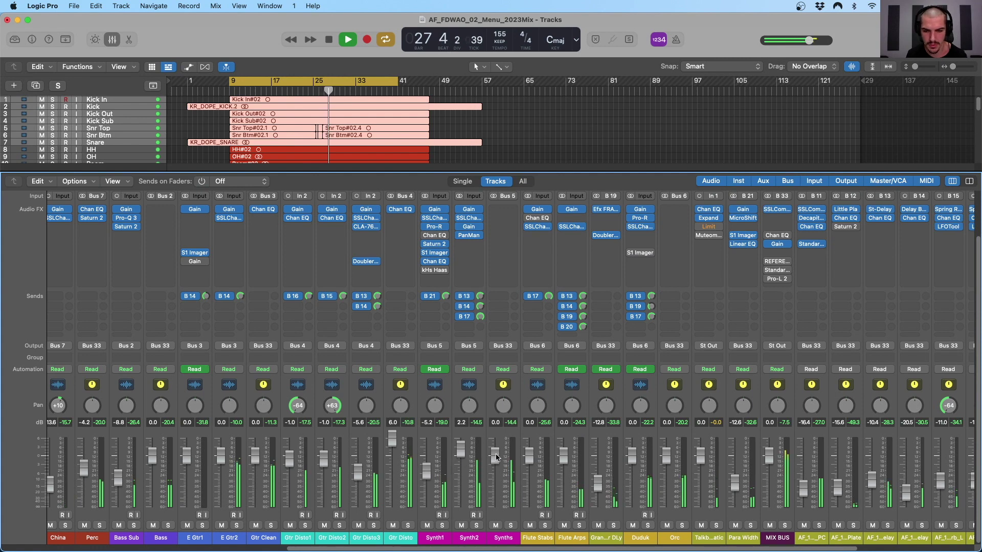
pyautogui.moveTo(495, 455); pyautogui.dragTo(494, 476)
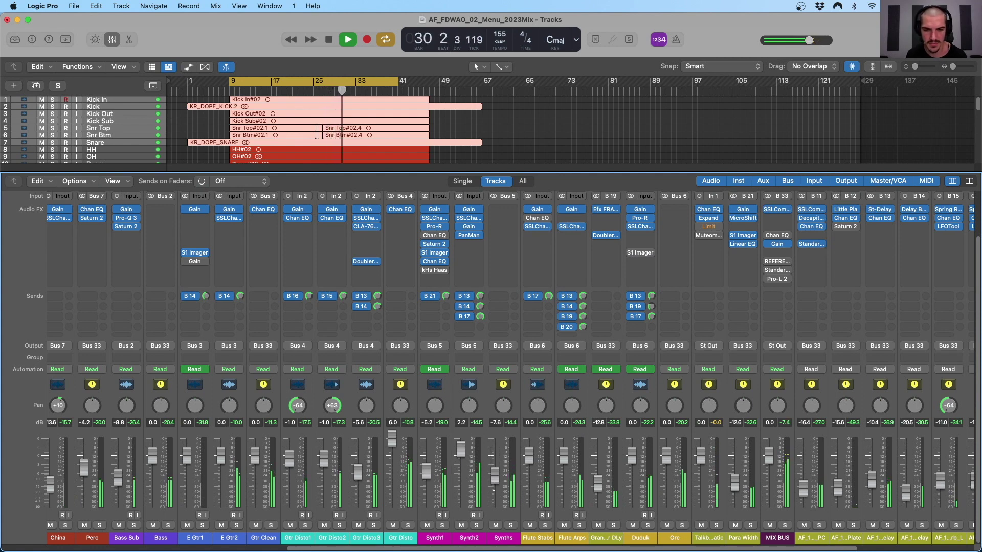
pyautogui.moveTo(495, 475); pyautogui.dragTo(494, 459)
# Reset the Gtr Disto and Synths bus faders to 0.0 dB and stop playback
pyautogui.keyDown('alt'); pyautogui.click(392, 438); pyautogui.keyUp('alt')
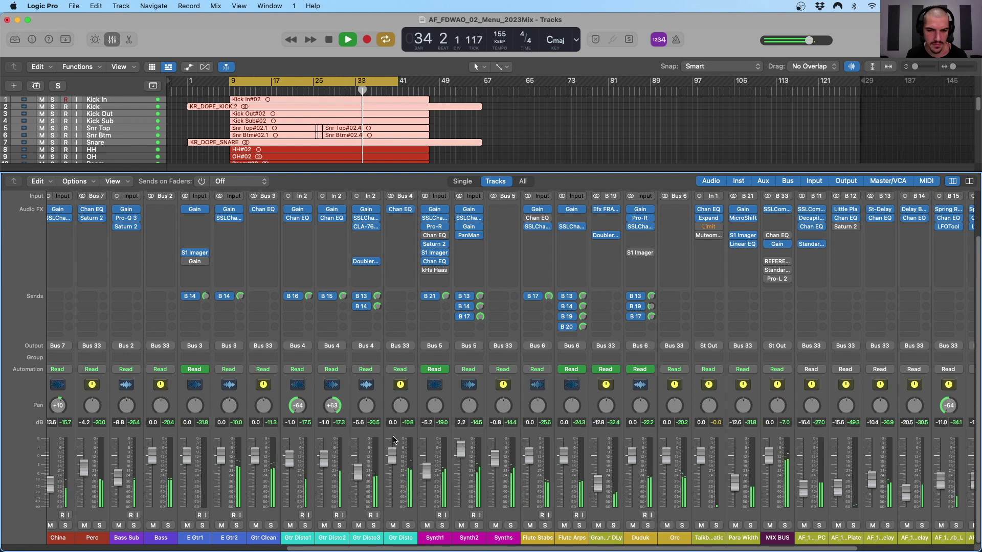
pyautogui.hscroll(1, 489, 462)
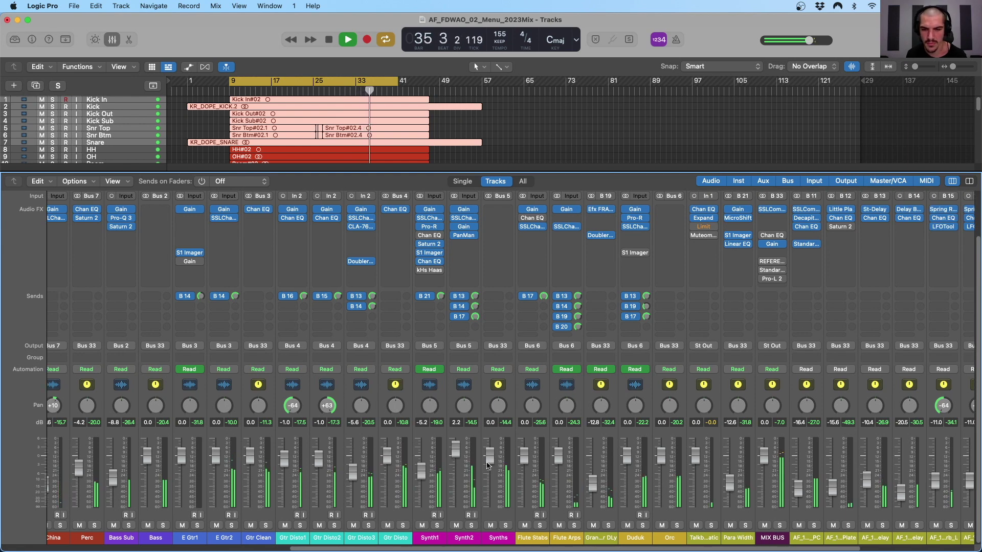
pyautogui.hscroll(5, 489, 461)
pyautogui.hscroll(1, 481, 459)
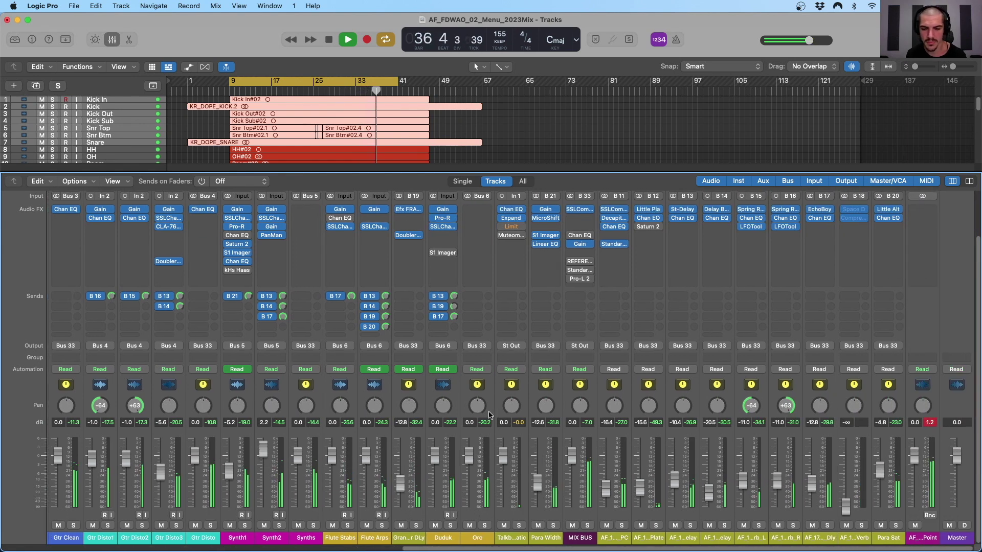
pyautogui.press('space')
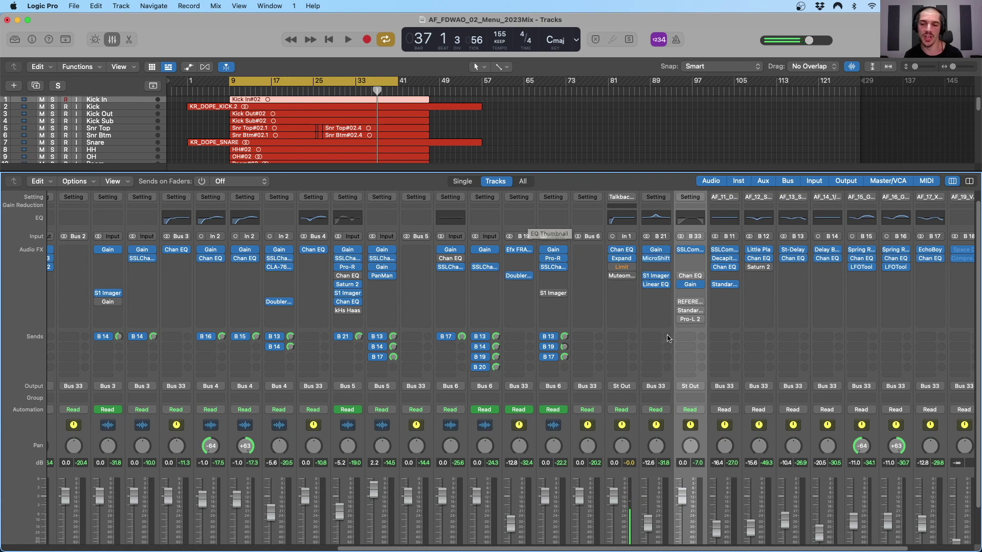
# Open the SSLComp compressor on the MIX BUS channel and move its window away from the channel strip
pyautogui.scroll(-2, 659, 450)
pyautogui.scroll(2, 692, 450)
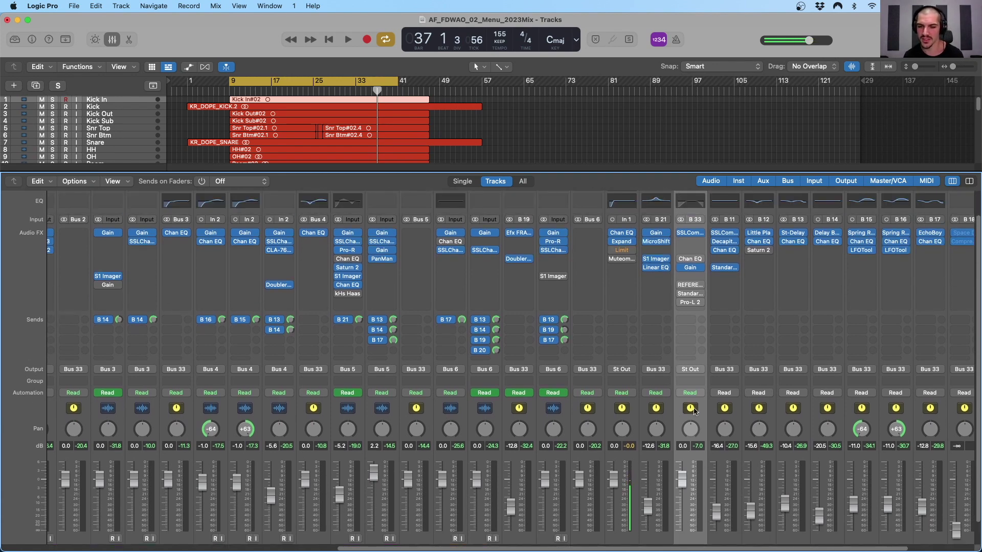
pyautogui.scroll(-2, 688, 435)
pyautogui.scroll(2, 685, 428)
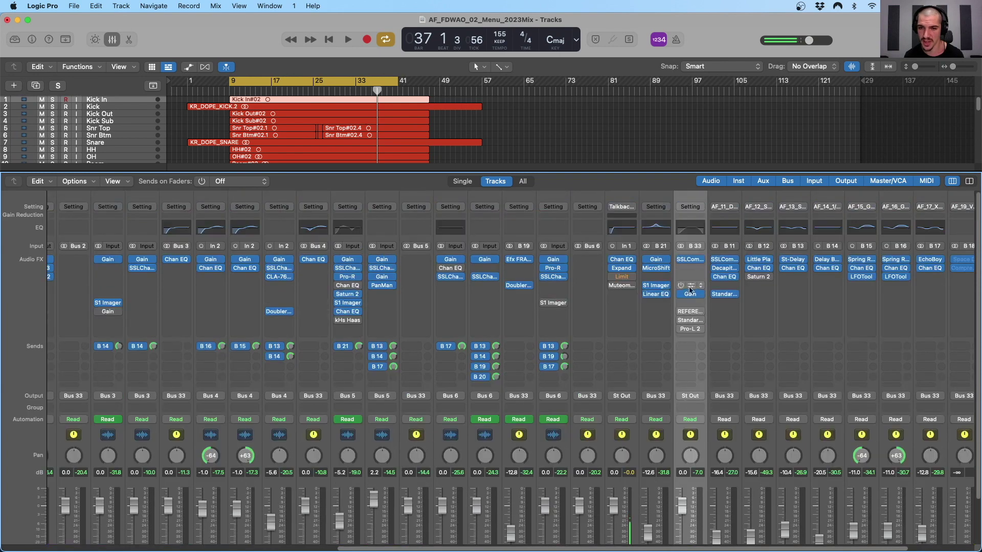
pyautogui.click(690, 261)
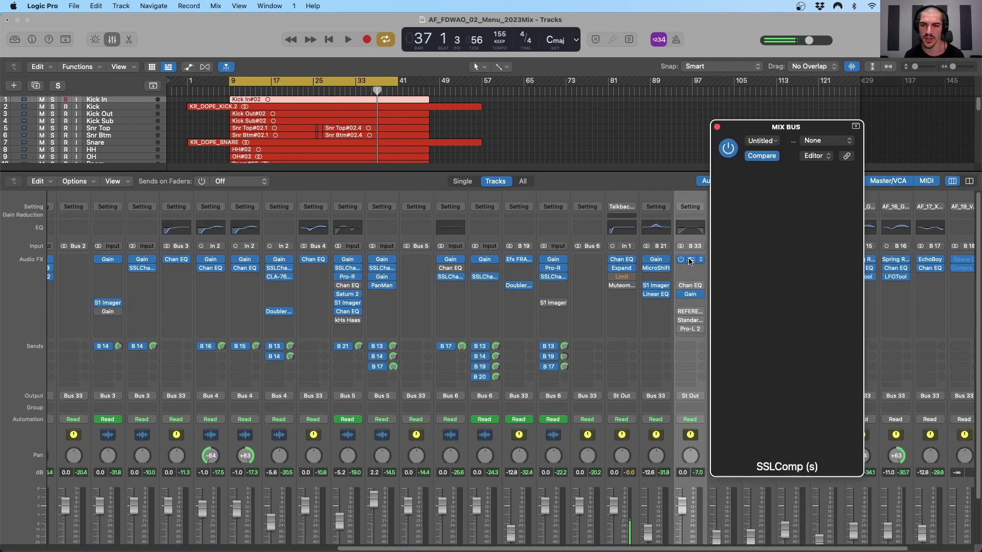
pyautogui.moveTo(765, 120); pyautogui.dragTo(774, 107)
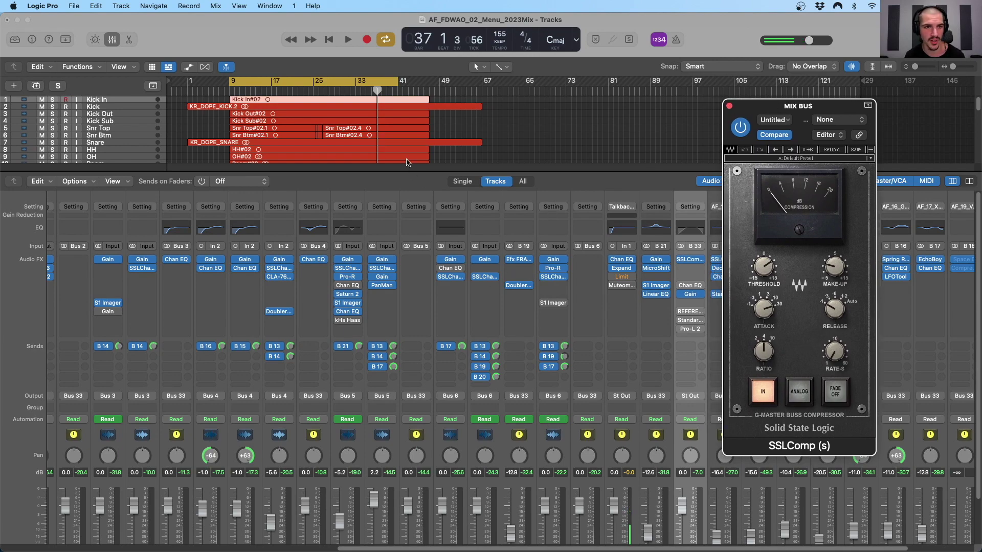
# Select all the individual drum channels from Kick In to Room in the mixer
pyautogui.hscroll(-10, 512, 412)
pyautogui.scroll(-2, 509, 411)
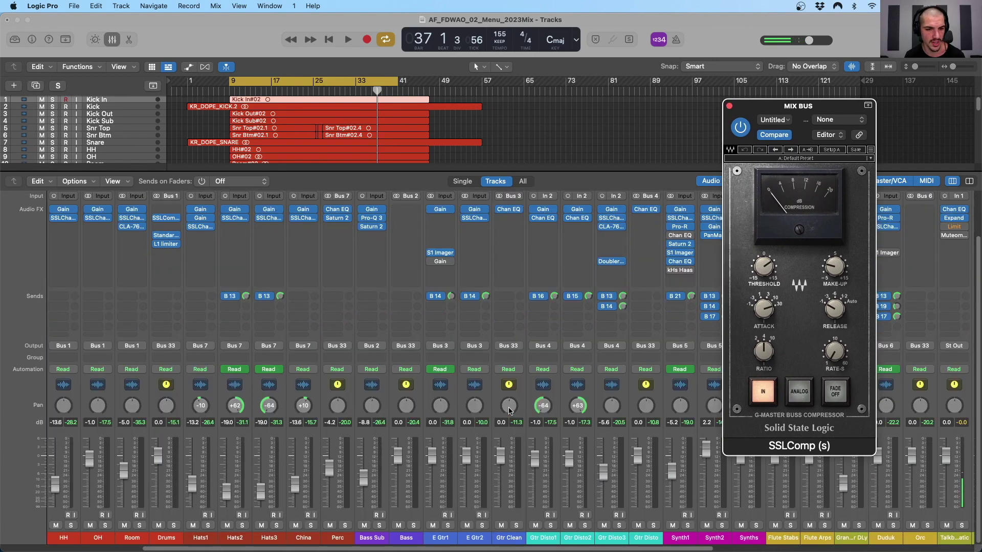
pyautogui.hscroll(-4, 389, 407)
pyautogui.click(264, 405)
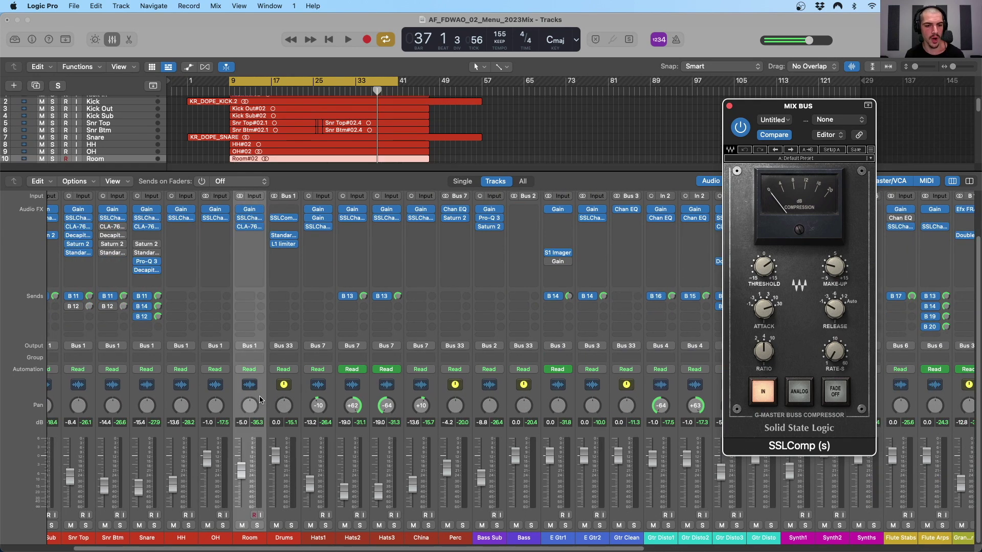
pyautogui.hscroll(-4, 347, 385)
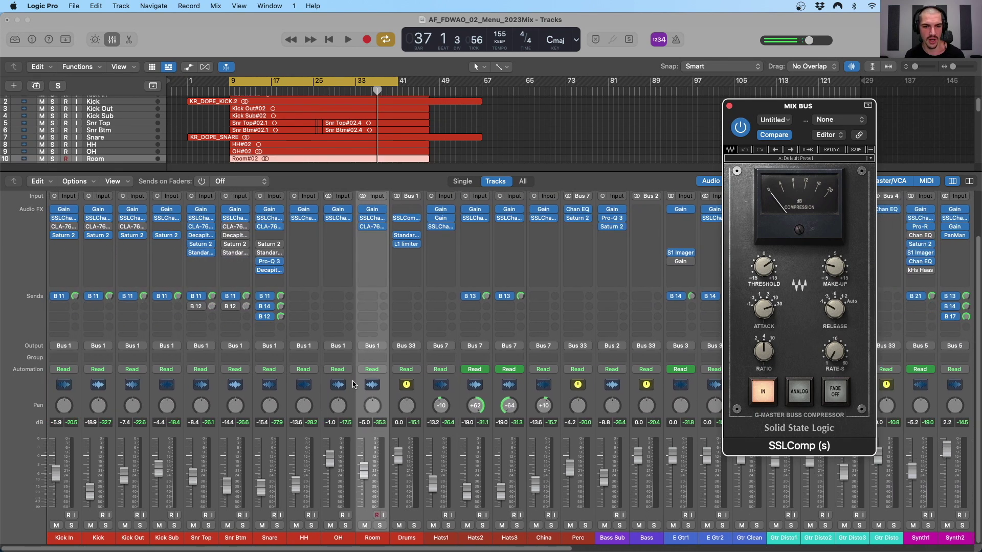
pyautogui.keyDown('shift'); pyautogui.click(77, 395); pyautogui.keyUp('shift')
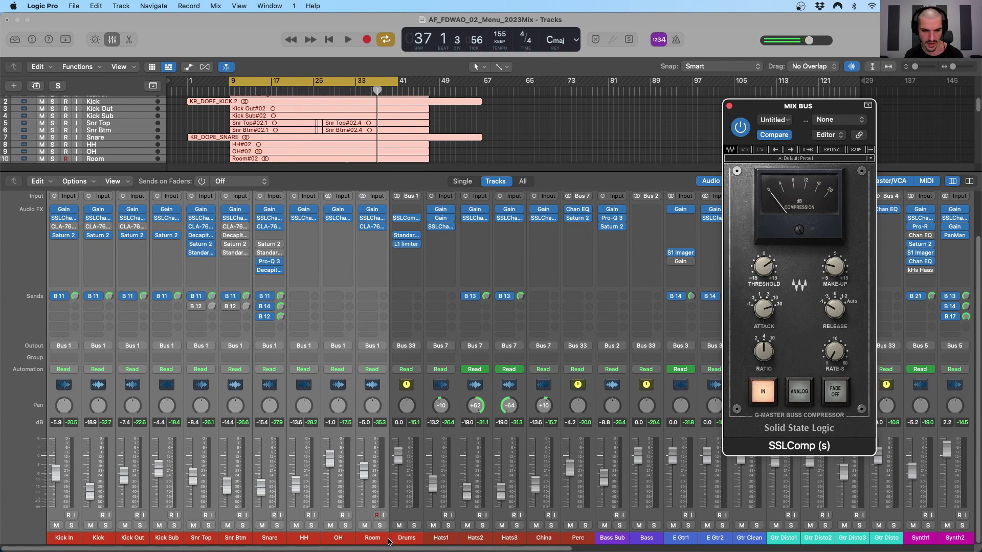
# Open the SSLComp compressor on the Drums bus and place its window beside the MIX BUS compressor window
pyautogui.click(416, 392)
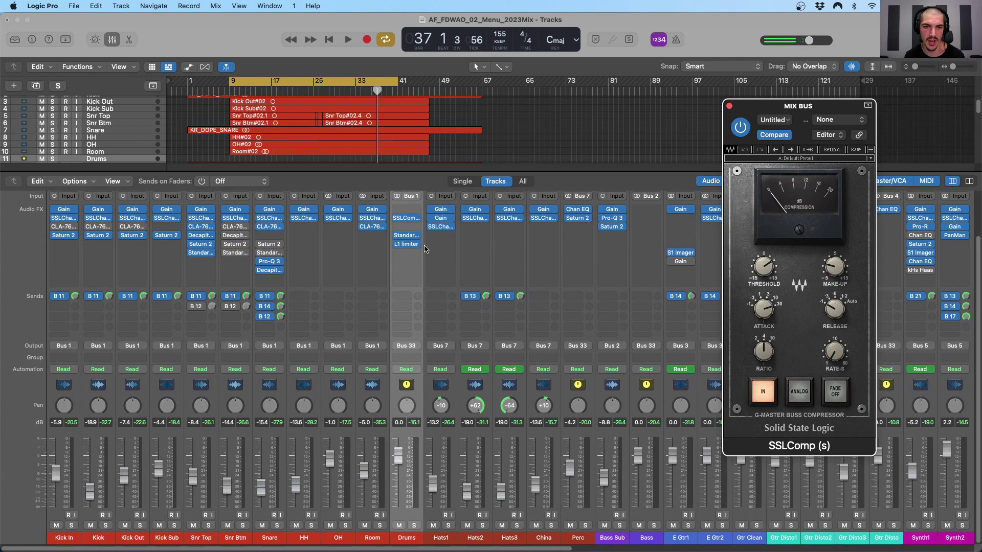
pyautogui.click(407, 219)
pyautogui.moveTo(434, 146); pyautogui.dragTo(611, 117)
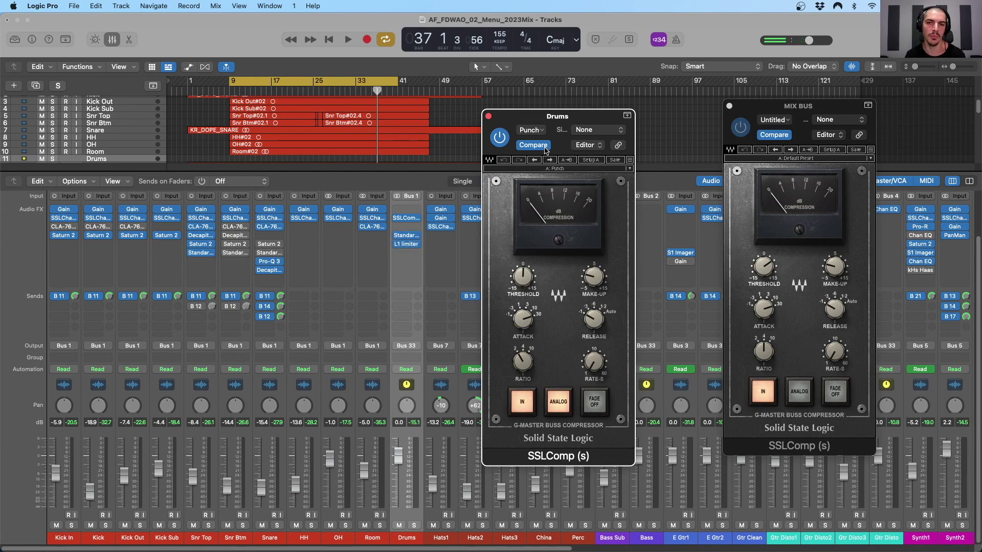
pyautogui.moveTo(565, 118); pyautogui.dragTo(596, 118)
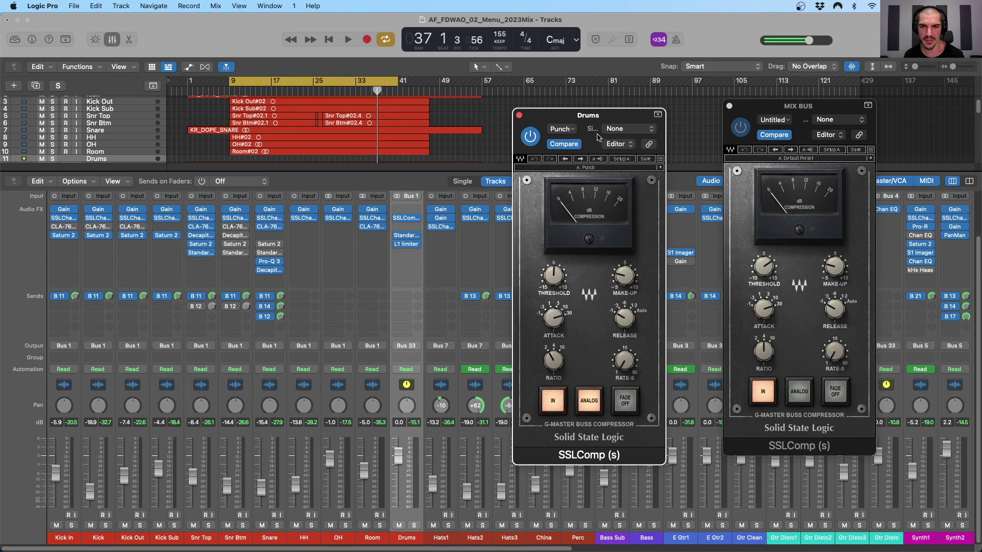
pyautogui.moveTo(592, 118); pyautogui.dragTo(615, 98)
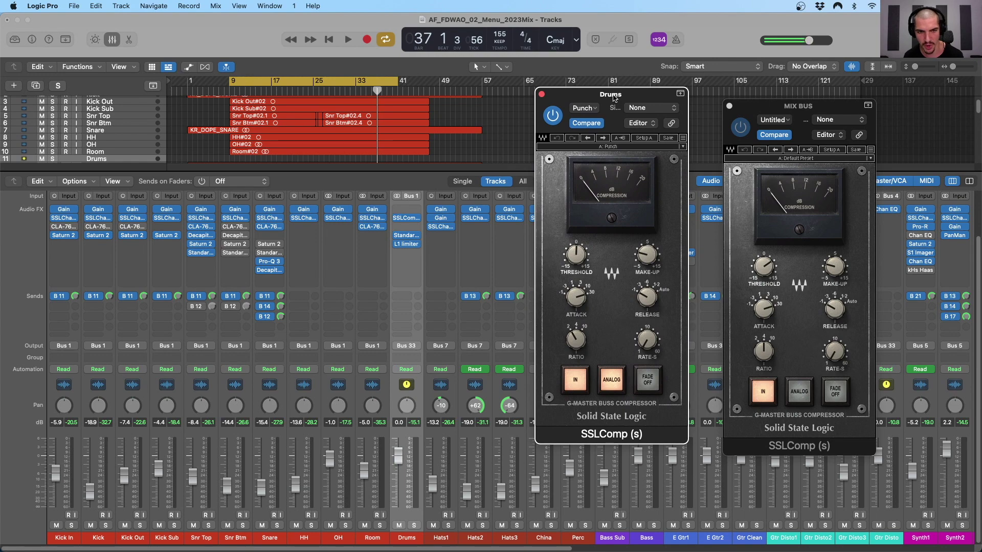
# Select the Kick In to Room channels again and shift the MIX BUS compressor window slightly away from the Drums one
pyautogui.click(382, 394)
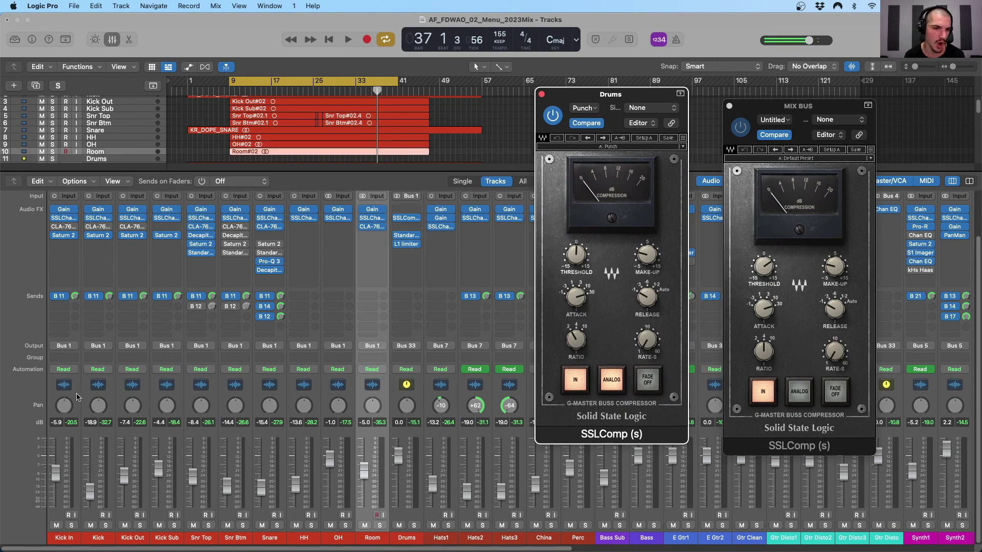
pyautogui.keyDown('shift'); pyautogui.click(79, 398); pyautogui.keyUp('shift')
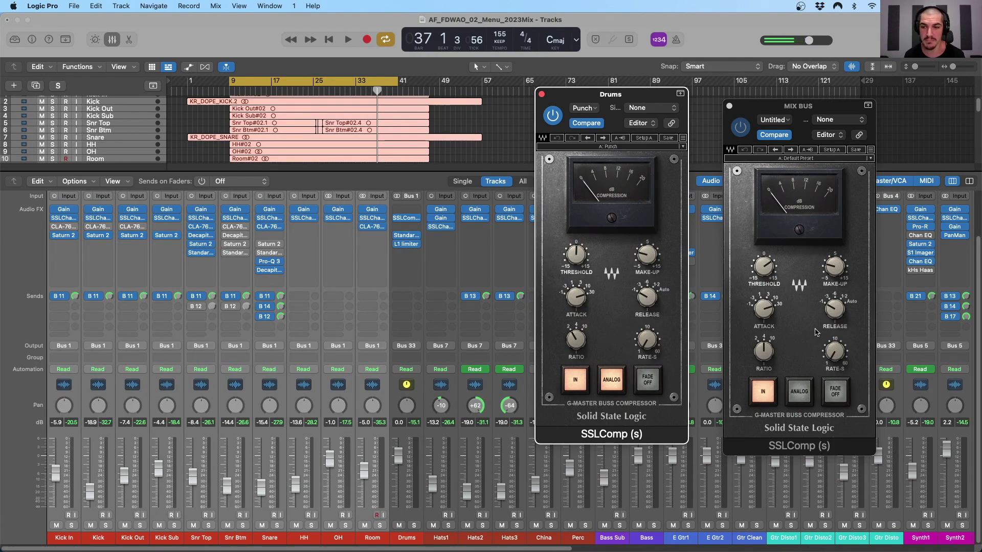
pyautogui.click(817, 330)
pyautogui.moveTo(805, 112); pyautogui.dragTo(816, 106)
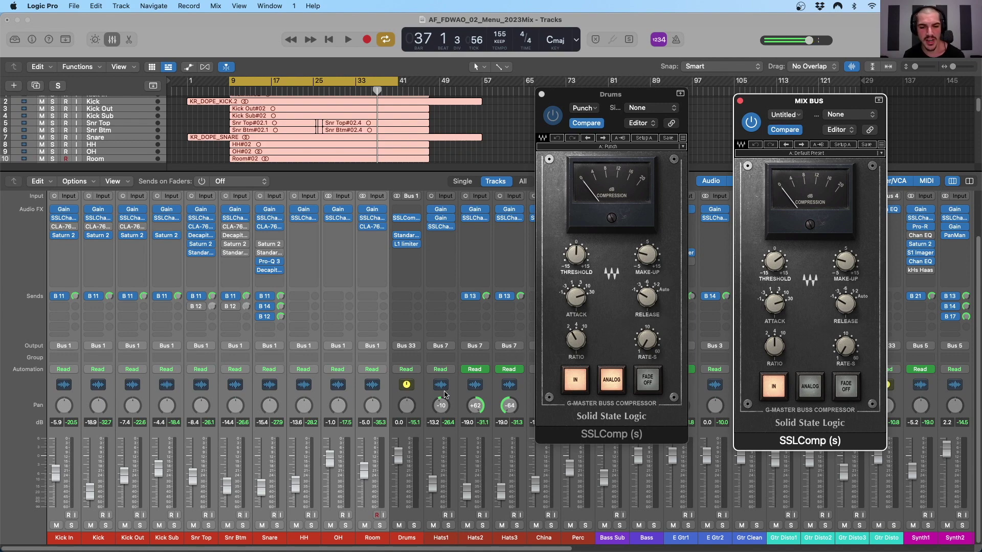
# Solo the talkback channel and the Drums bus
pyautogui.click(421, 395)
pyautogui.hscroll(15, 432, 506)
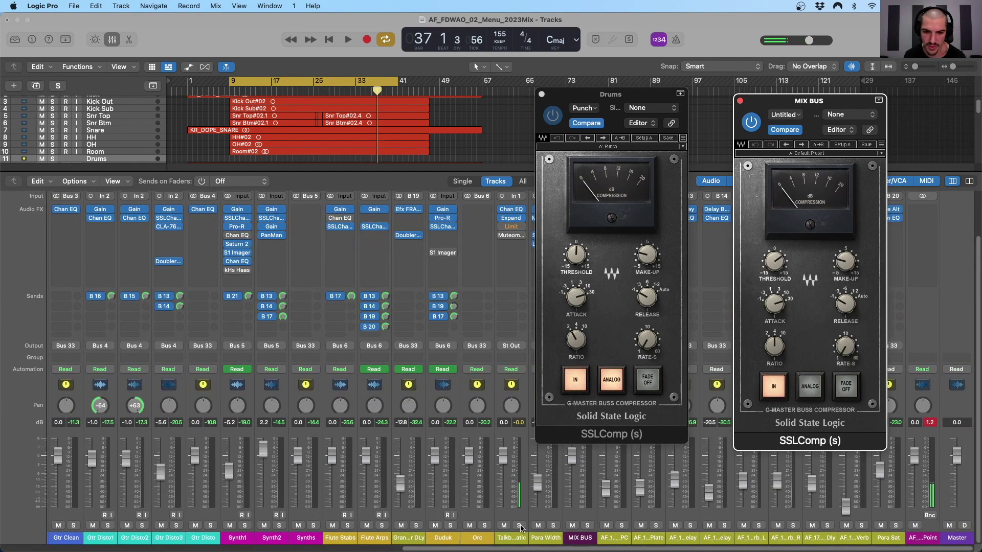
pyautogui.click(520, 525)
pyautogui.hscroll(-15, 344, 523)
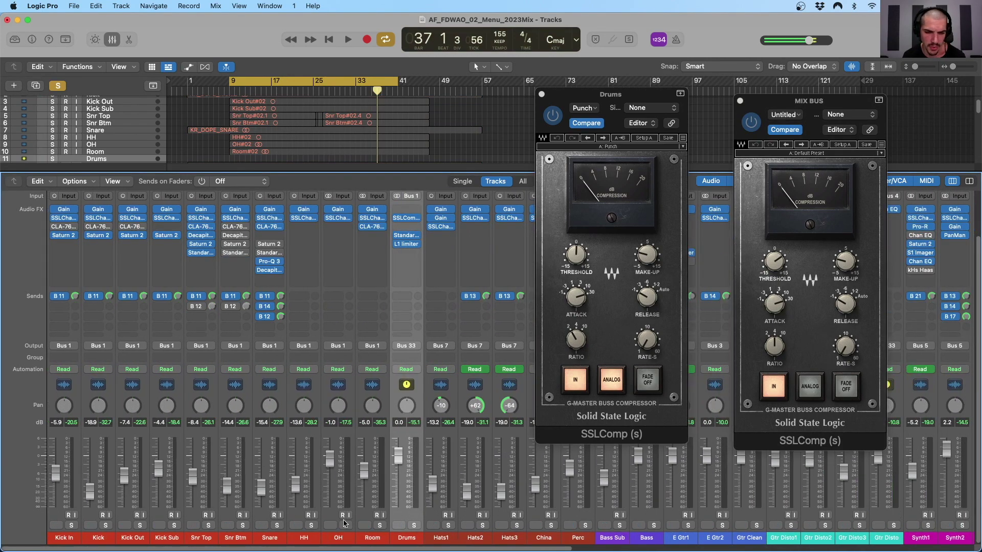
pyautogui.click(413, 525)
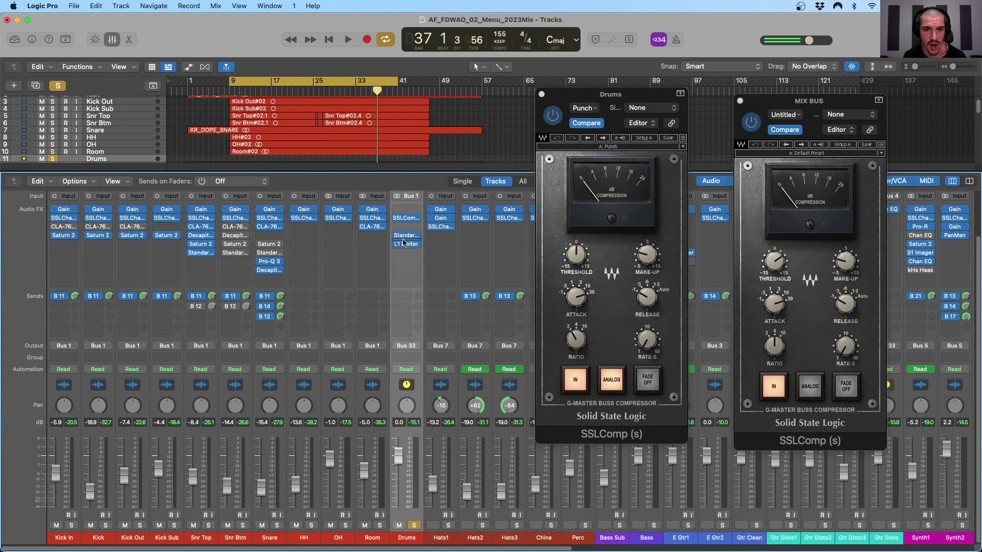
# Bypass the two inserts below SSLComp on the Drums bus and close the MIX BUS compressor, repositioning the Drums compressor window
pyautogui.moveTo(398, 245)
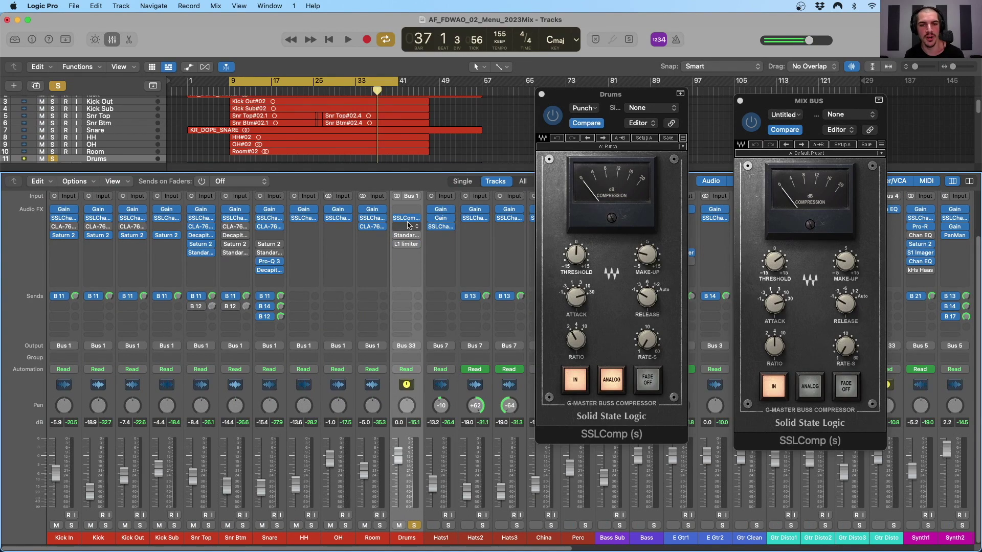
pyautogui.moveTo(407, 220)
pyautogui.moveTo(582, 95); pyautogui.dragTo(532, 82)
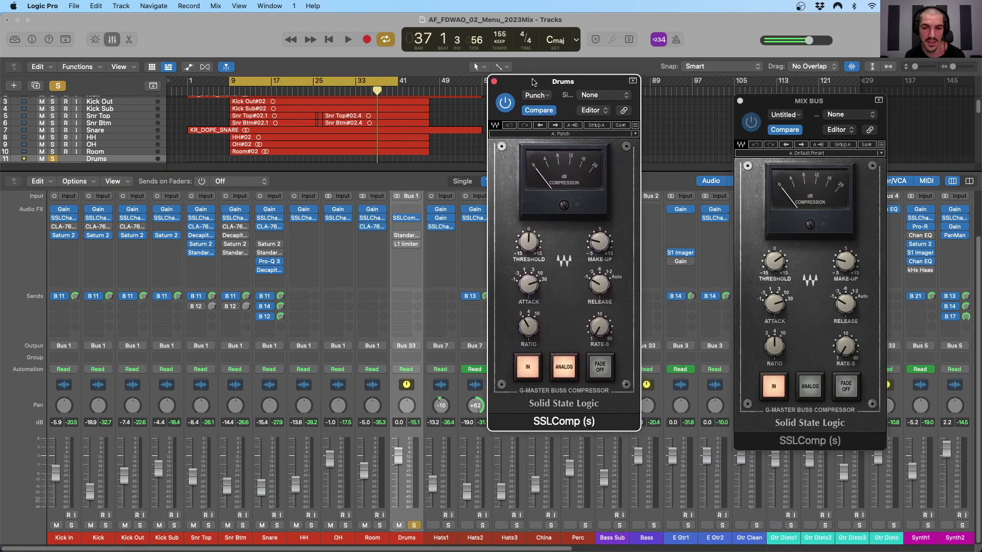
pyautogui.click(739, 102)
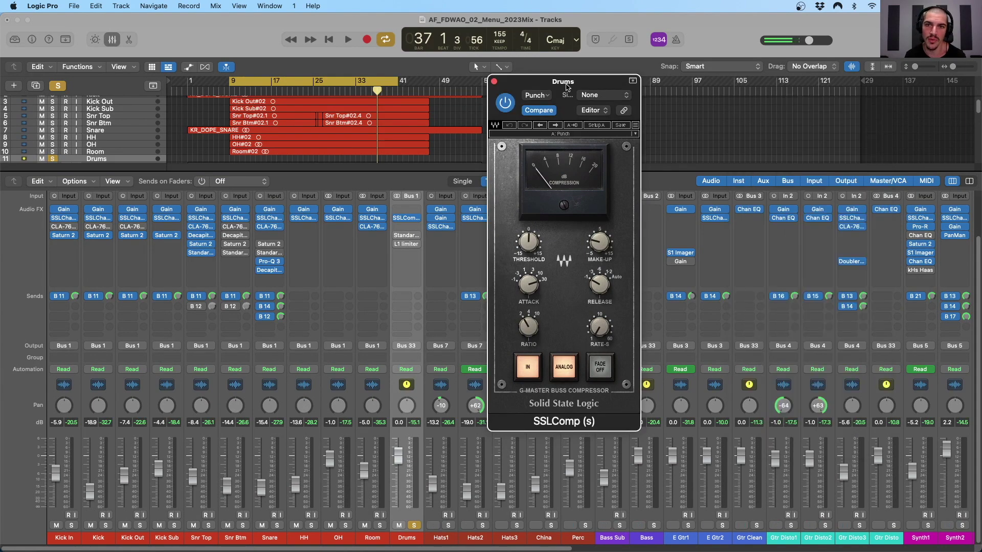
pyautogui.moveTo(566, 87); pyautogui.dragTo(571, 112)
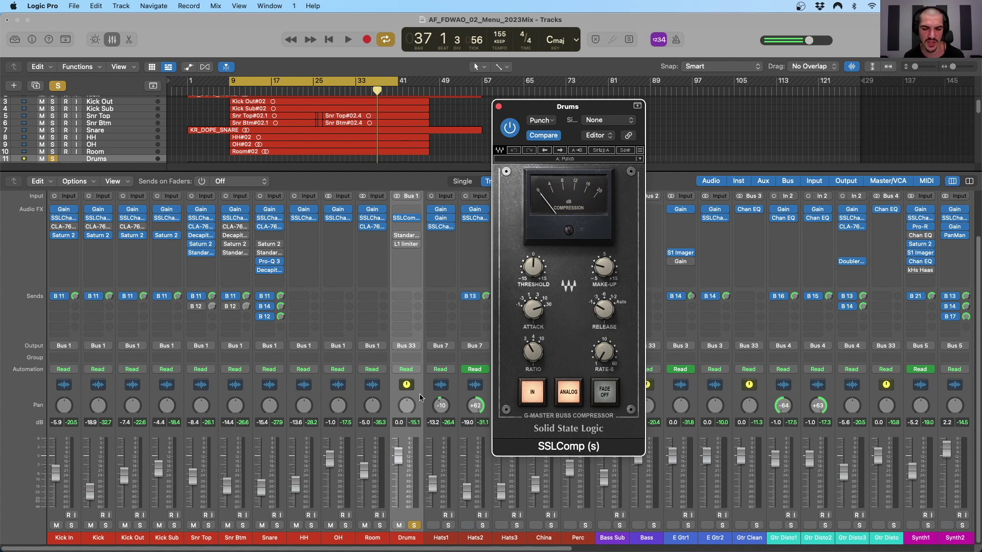
pyautogui.moveTo(569, 112); pyautogui.dragTo(573, 110)
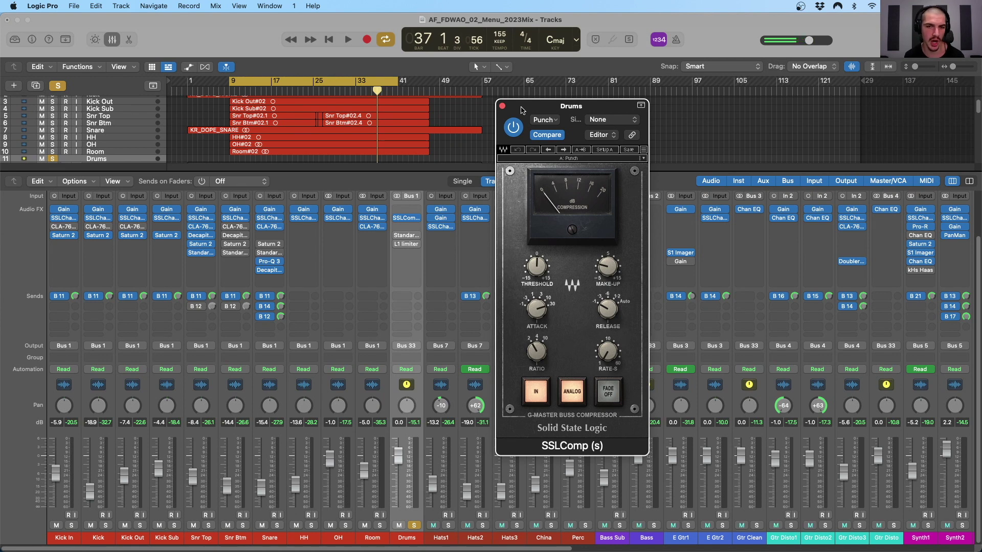
# Play the soloed drums and toggle the Drums bus SSLComp off and on to compare the sound, leaving it enabled
pyautogui.press('space')
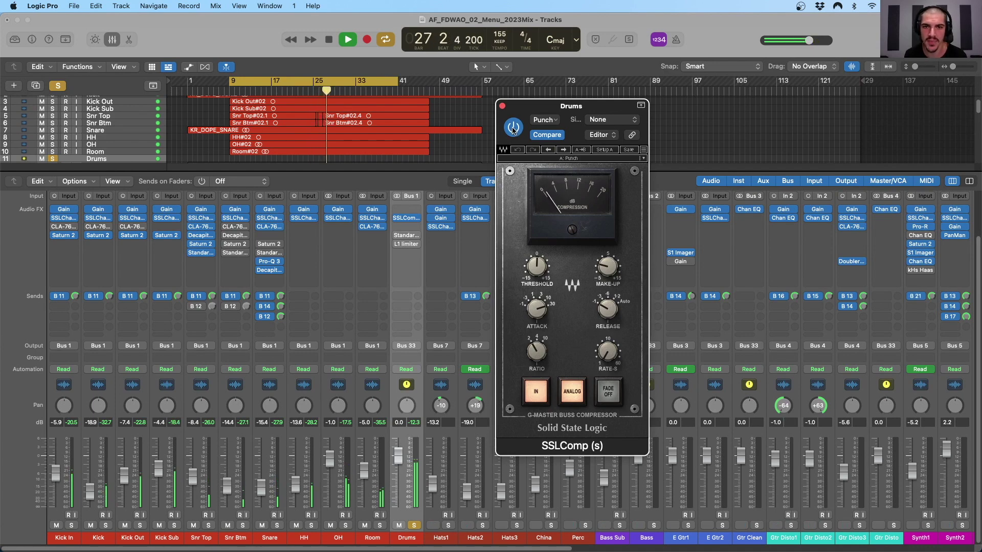
pyautogui.click(513, 128)
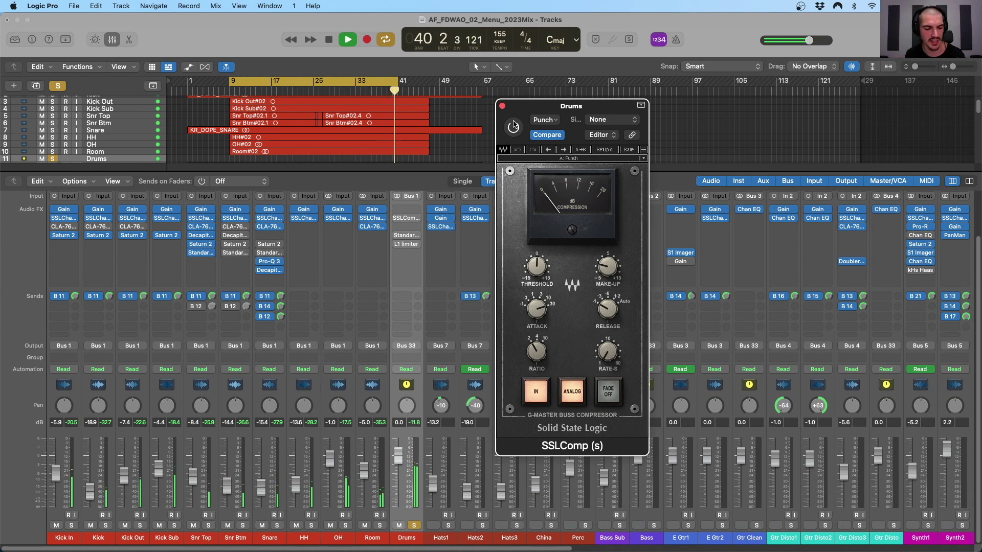
pyautogui.click(513, 126)
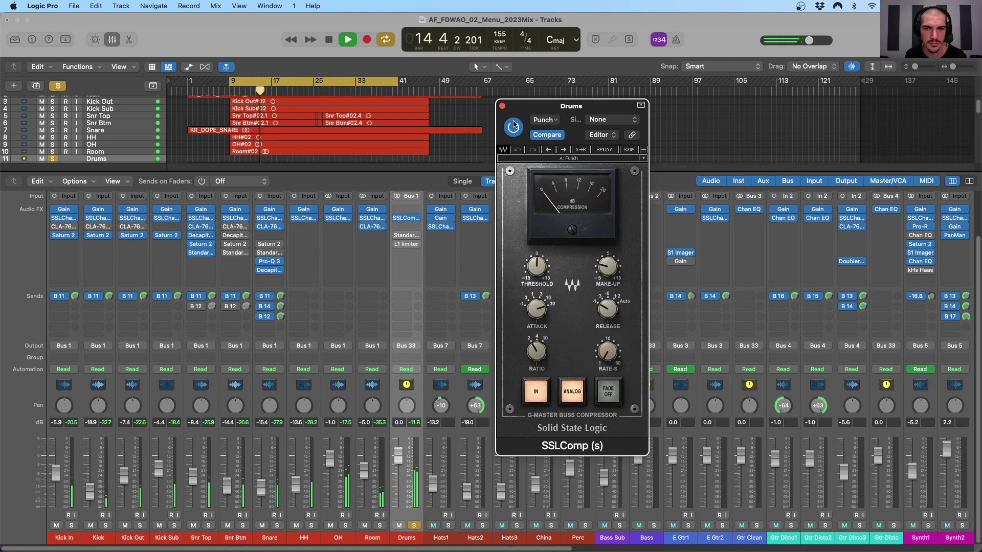
pyautogui.click(513, 126)
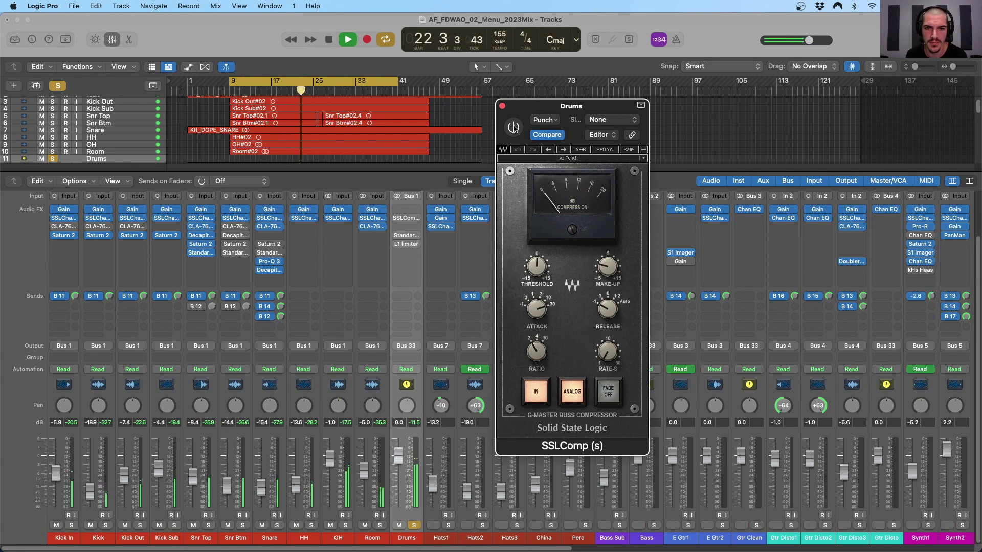
pyautogui.click(514, 128)
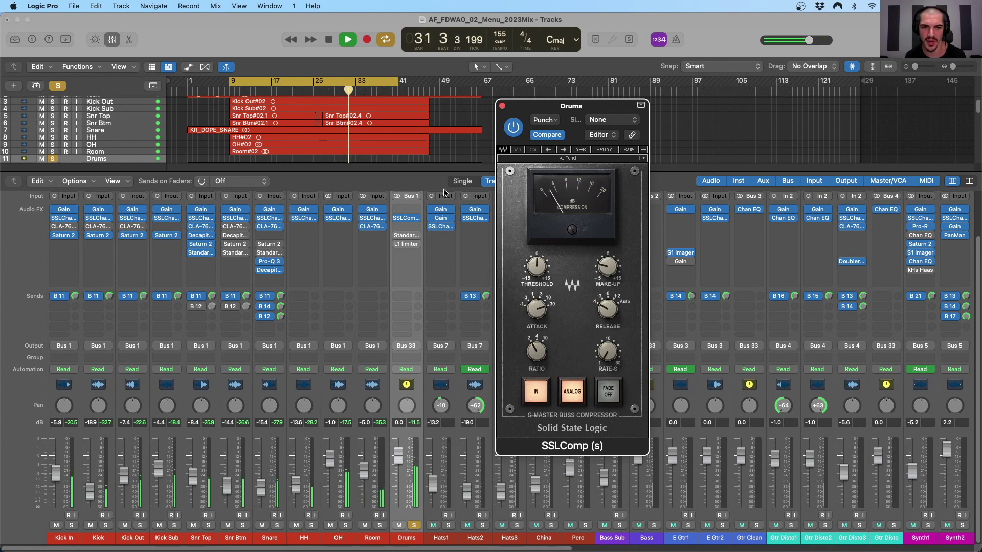
# Clear all active solos and close the Drums bus compressor window
pyautogui.hscroll(10, 416, 528)
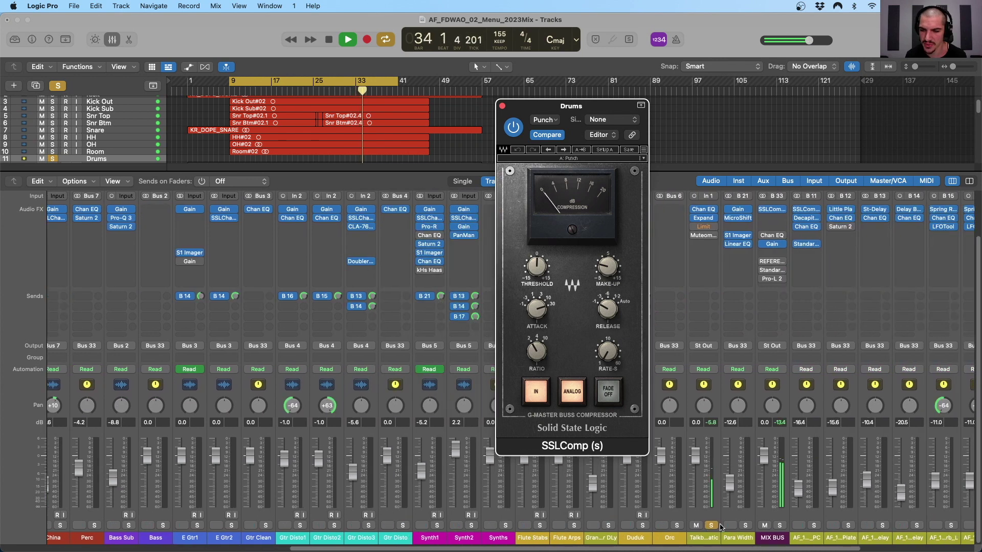
pyautogui.hscroll(2, 711, 527)
pyautogui.click(53, 85)
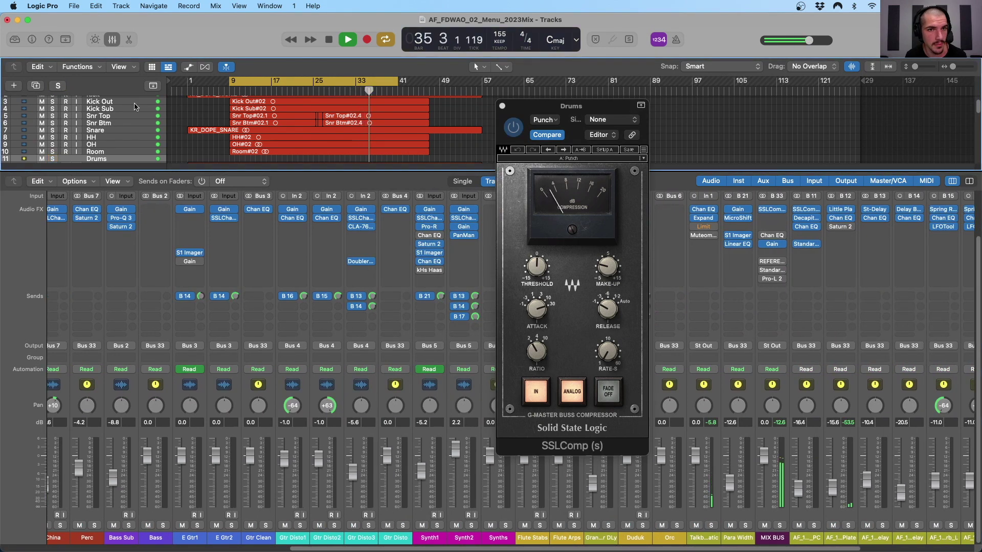
pyautogui.click(502, 105)
# Open the SSLComp compressor on the MIX BUS channel and fine-tune its threshold during playback
pyautogui.hscroll(5, 607, 384)
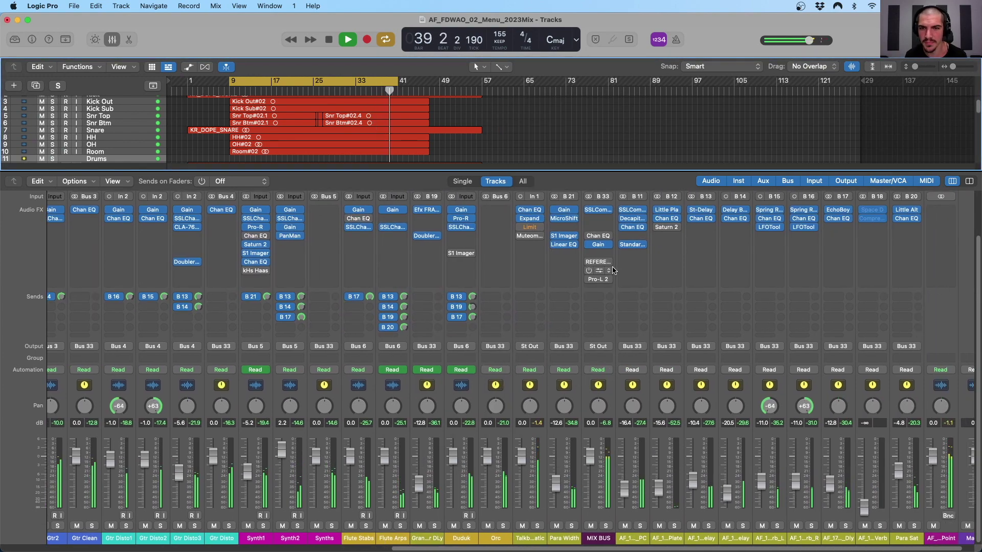
pyautogui.scroll(1, 603, 256)
pyautogui.click(601, 225)
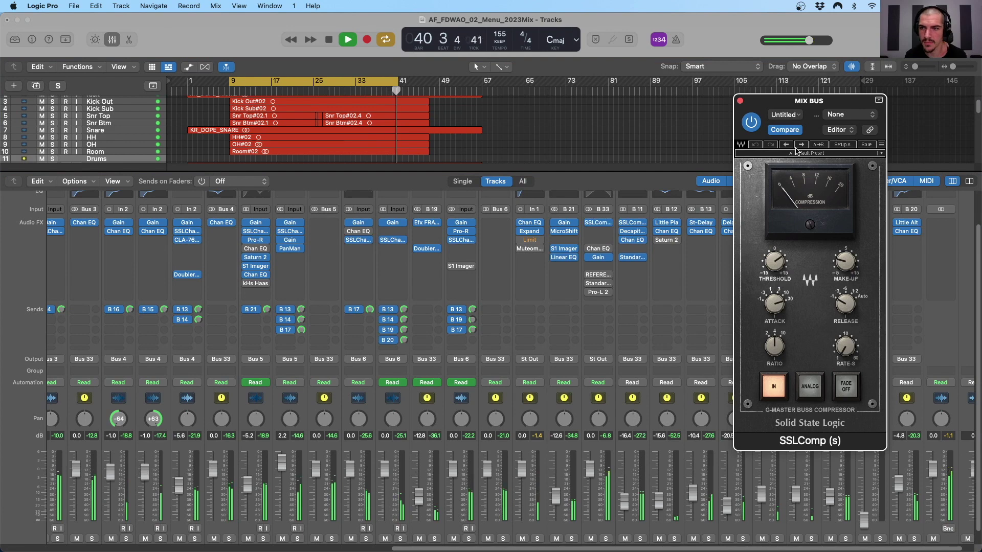
pyautogui.moveTo(775, 270); pyautogui.dragTo(775, 267)
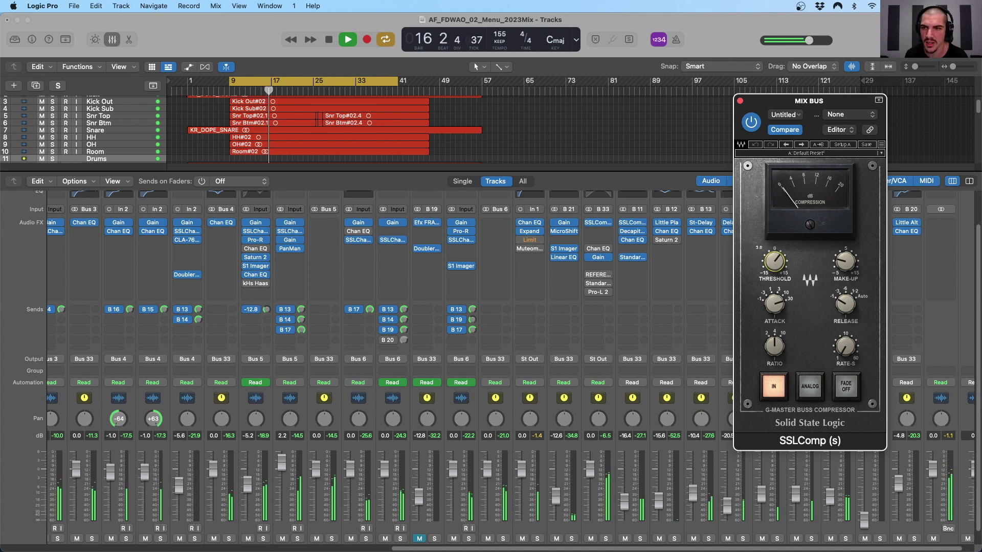
pyautogui.moveTo(775, 267); pyautogui.dragTo(775, 269)
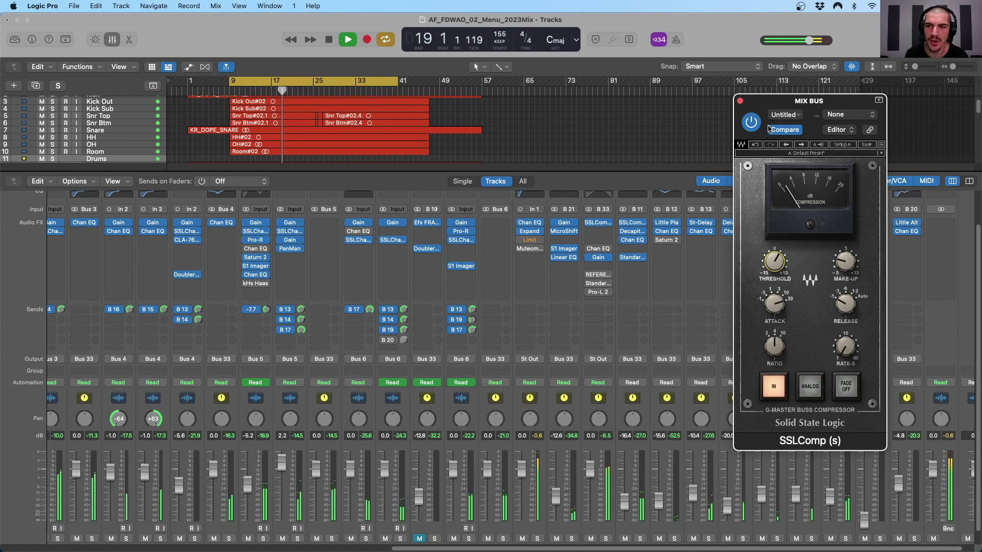
# Move the MIX BUS compressor window aside and toggle SSLComp off and on to compare the full mix, leaving it enabled
pyautogui.moveTo(761, 106); pyautogui.dragTo(646, 109)
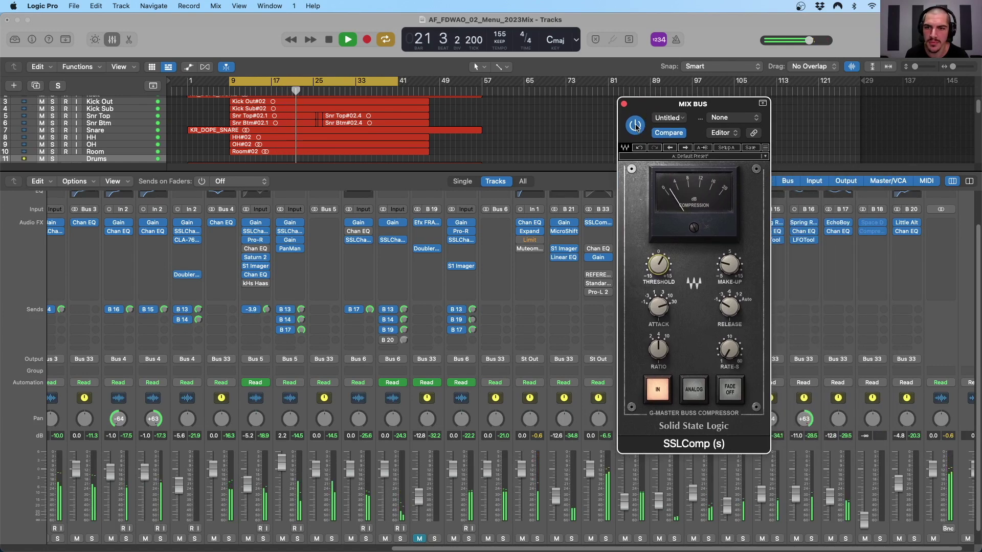
pyautogui.click(635, 126)
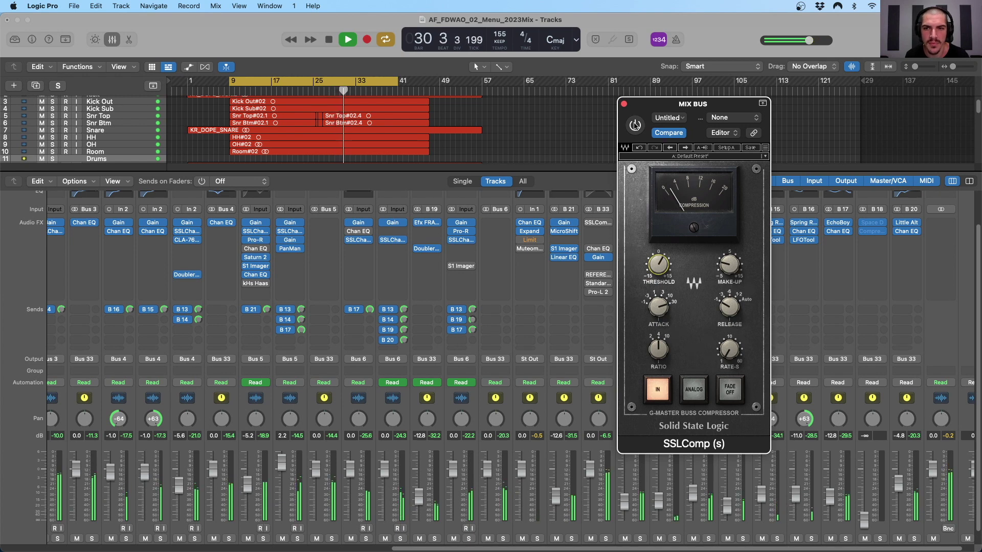
pyautogui.click(635, 125)
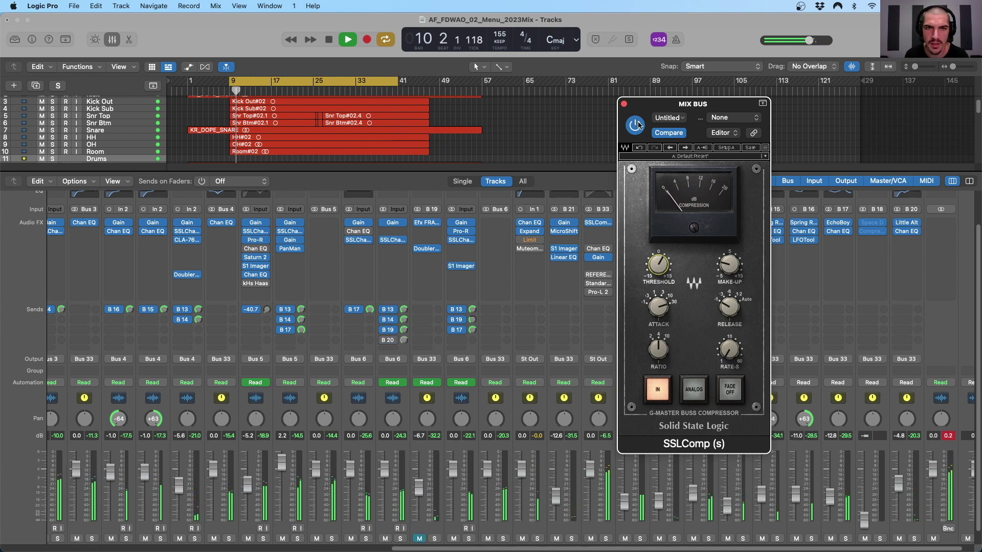
pyautogui.click(638, 123)
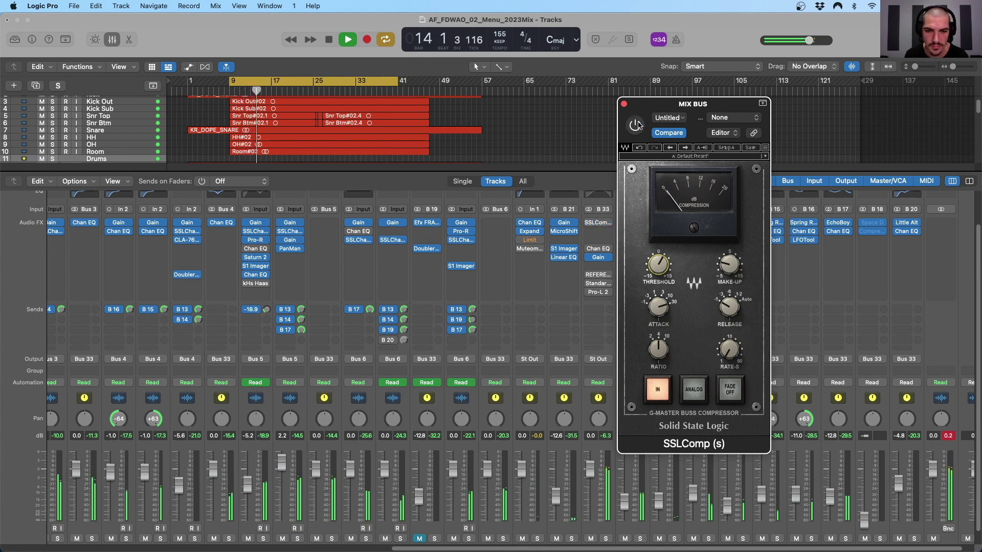
pyautogui.click(636, 124)
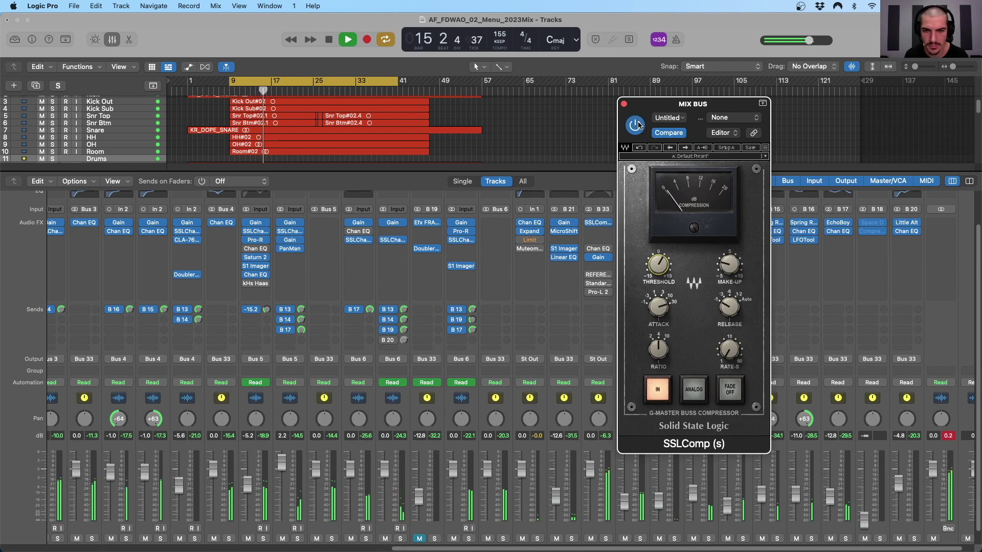
# Set the MIX BUS compressor's make-up to about 1.0, toggle SSLComp off and on to compare, leaving it enabled, and stop playback
pyautogui.moveTo(730, 270); pyautogui.dragTo(729, 264)
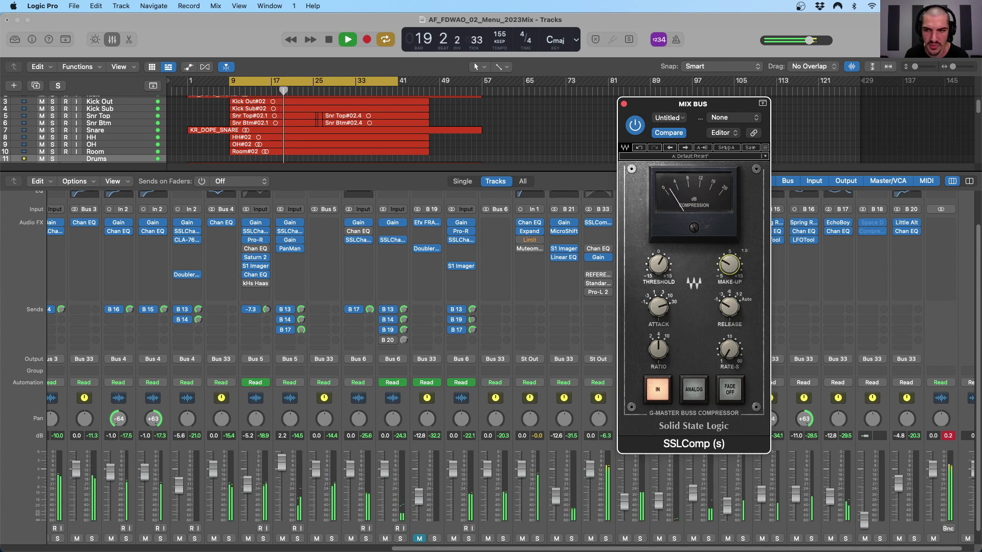
pyautogui.click(636, 125)
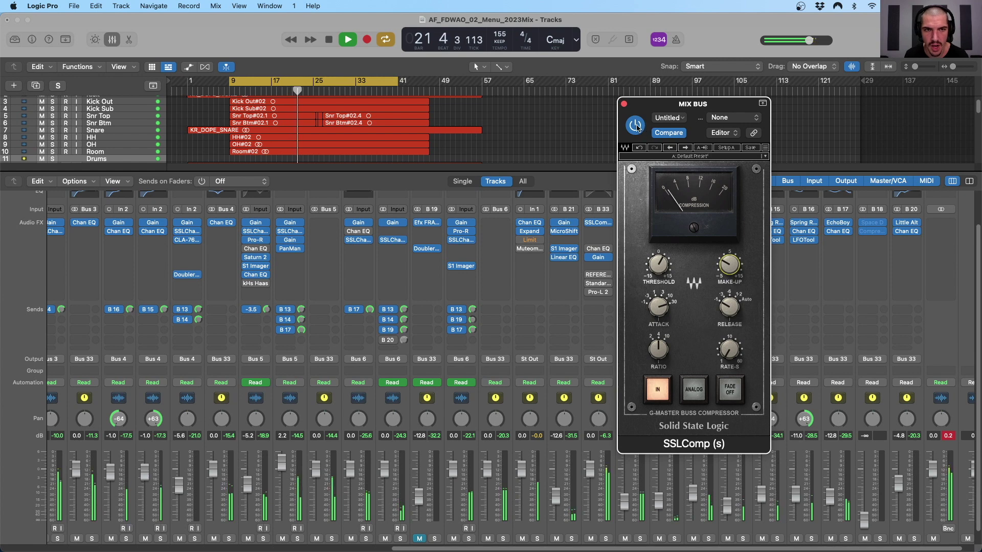
pyautogui.click(636, 126)
pyautogui.click(635, 125)
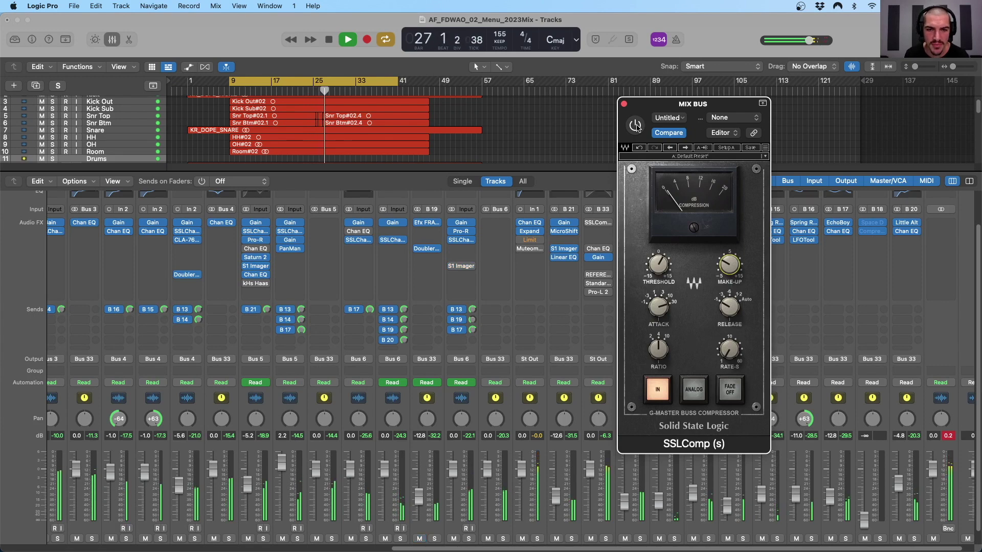
pyautogui.click(636, 126)
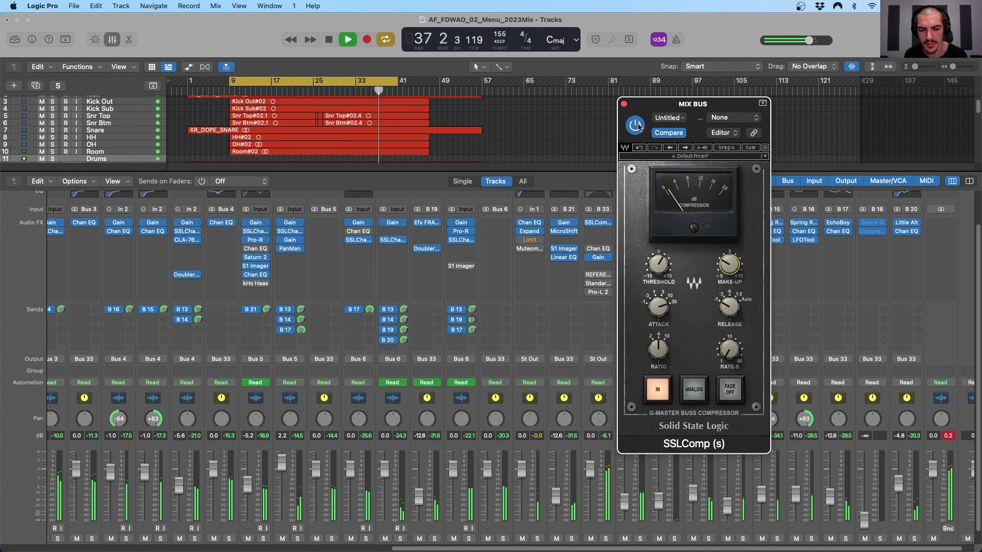
pyautogui.click(635, 125)
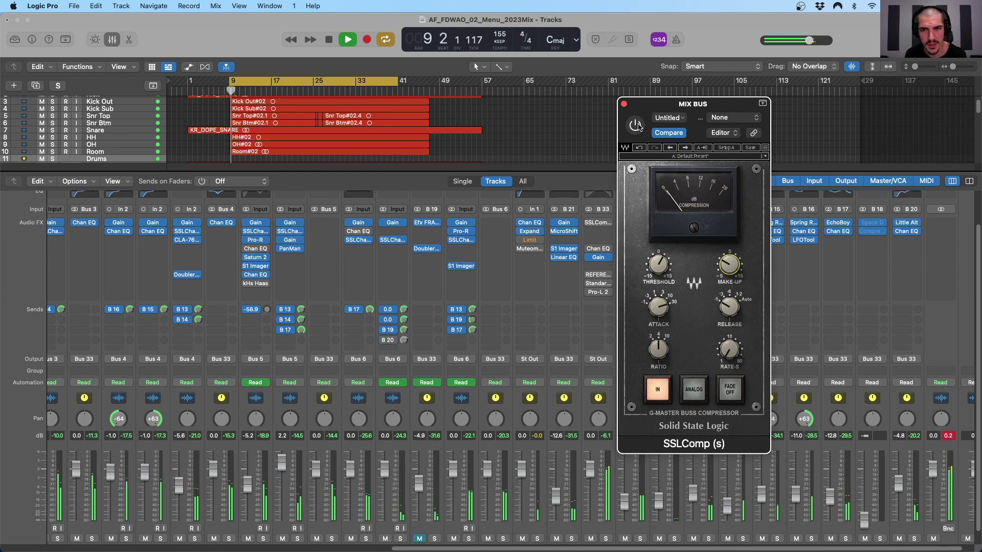
pyautogui.click(635, 126)
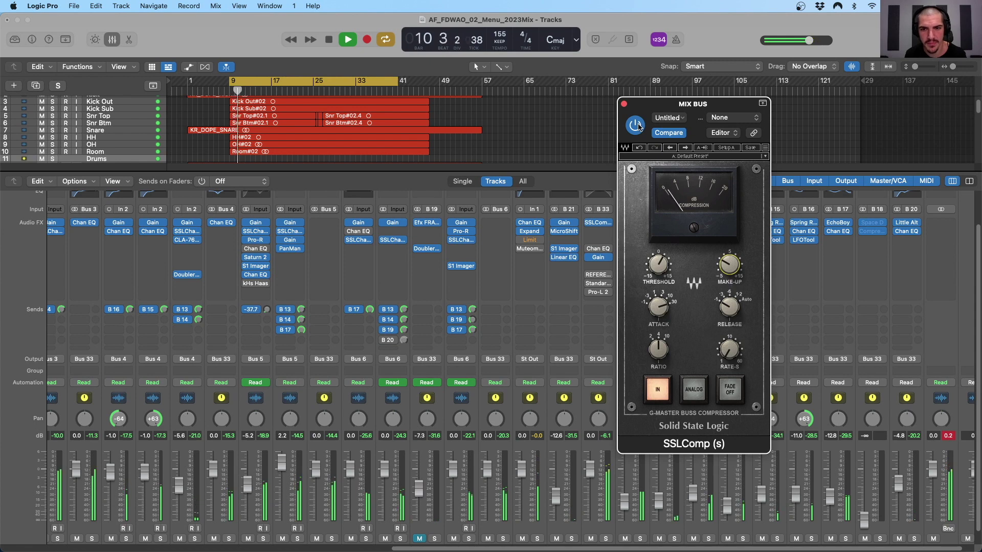
pyautogui.press('space')
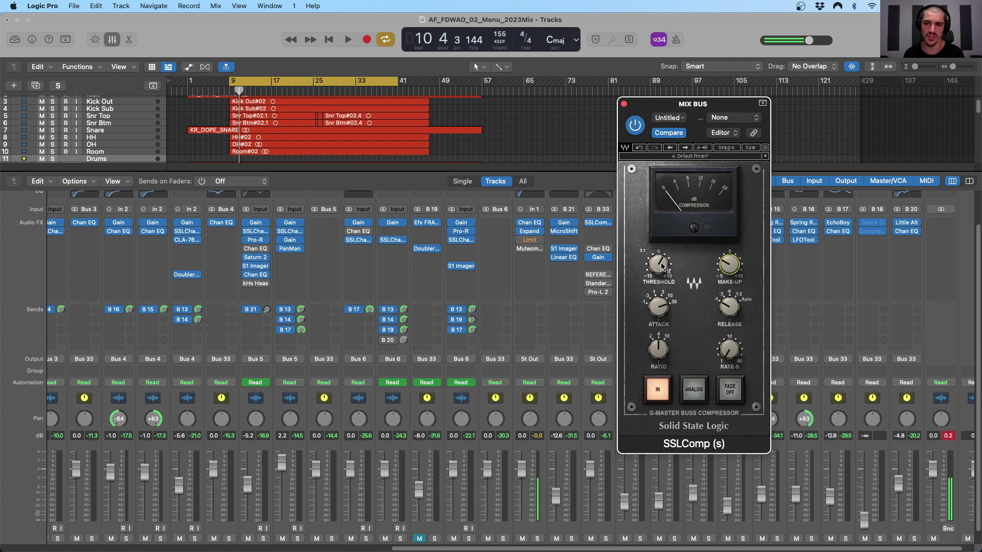
# With playback stopped, set the MIX BUS compressor's make-up to about 0.7 and its threshold to about 5.1
pyautogui.moveTo(663, 267); pyautogui.dragTo(663, 264)
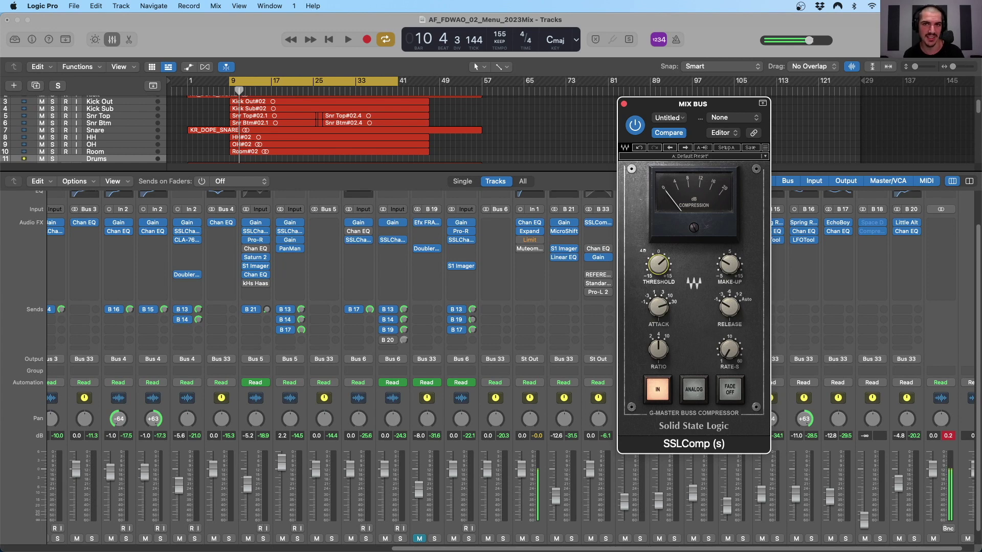
pyautogui.moveTo(729, 264); pyautogui.dragTo(729, 263)
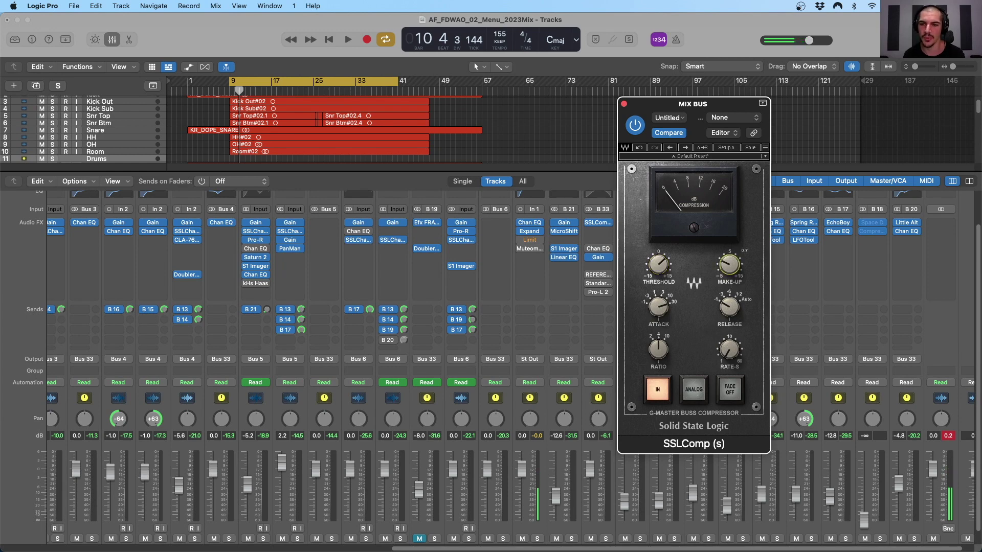
pyautogui.click(659, 264)
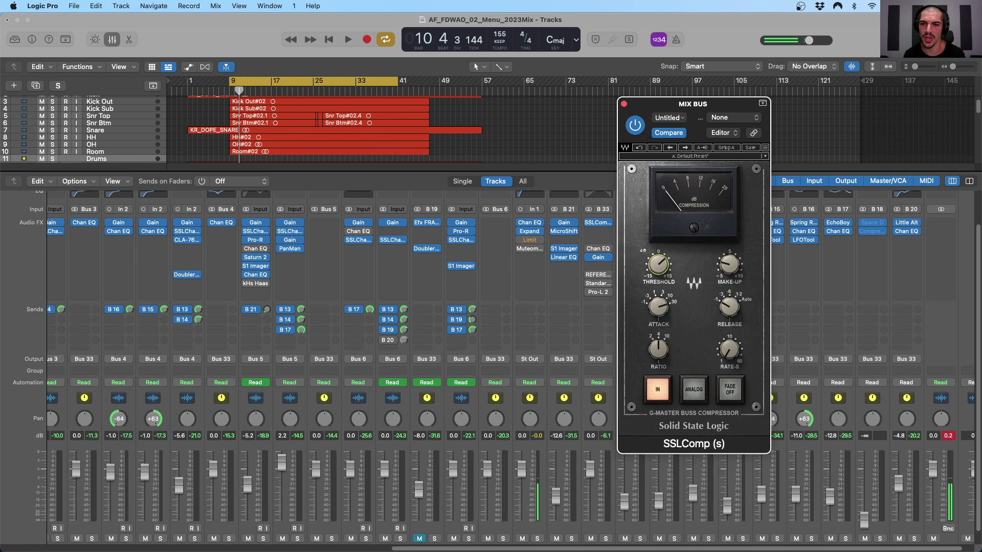
pyautogui.moveTo(659, 264); pyautogui.dragTo(660, 269)
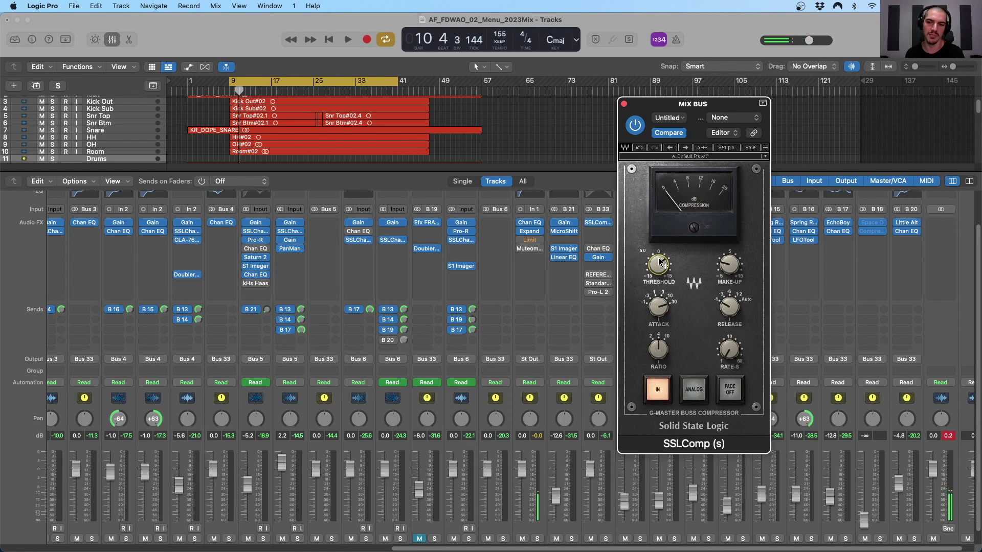
pyautogui.moveTo(659, 262); pyautogui.dragTo(663, 265)
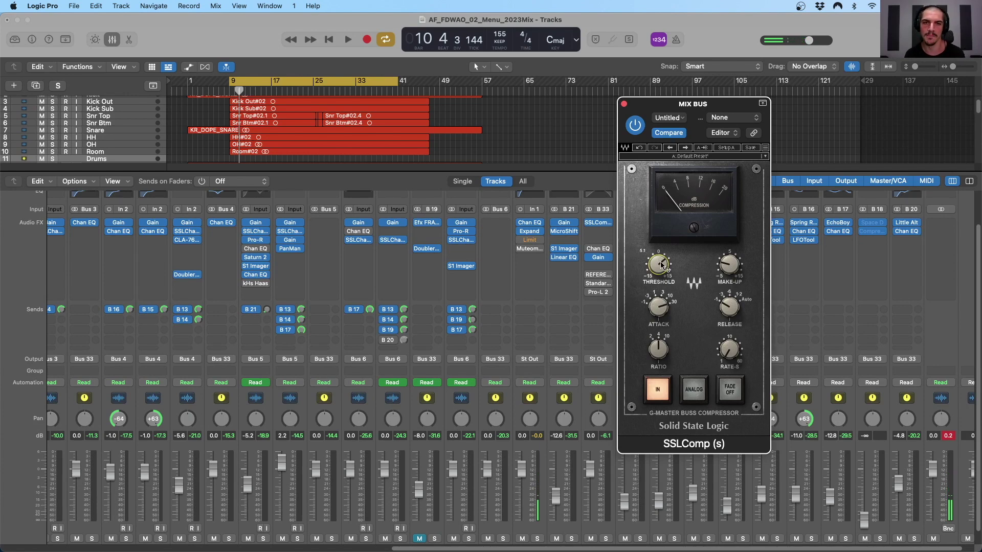
# Close the MIX BUS compressor window to uncover the mixer's channel strips
pyautogui.scroll(3, 548, 251)
pyautogui.hscroll(1, 548, 251)
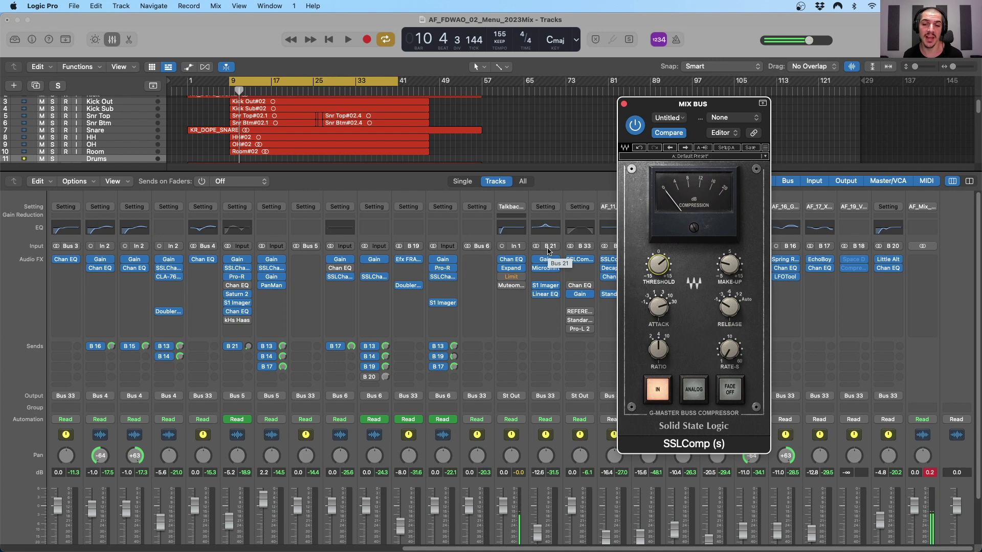
pyautogui.click(624, 104)
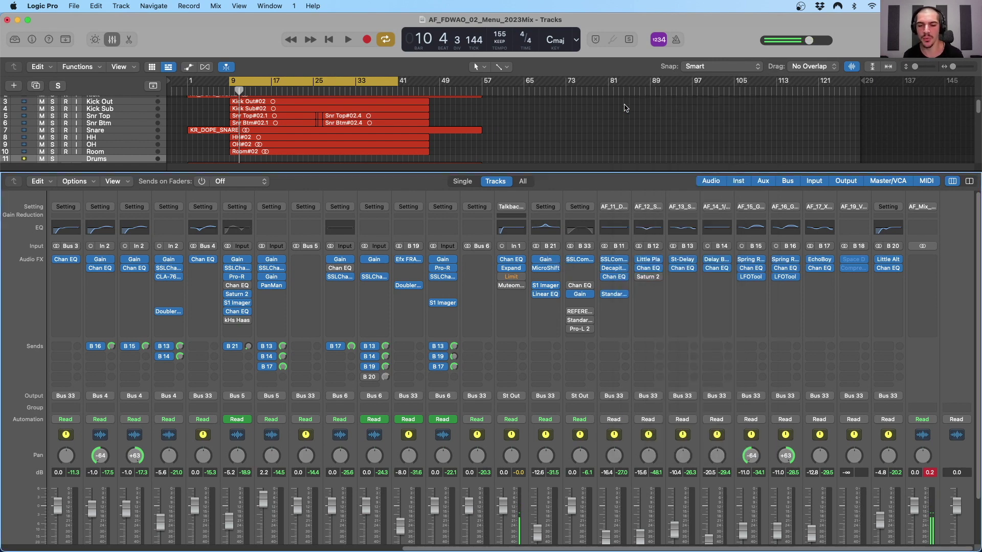
pyautogui.click(434, 418)
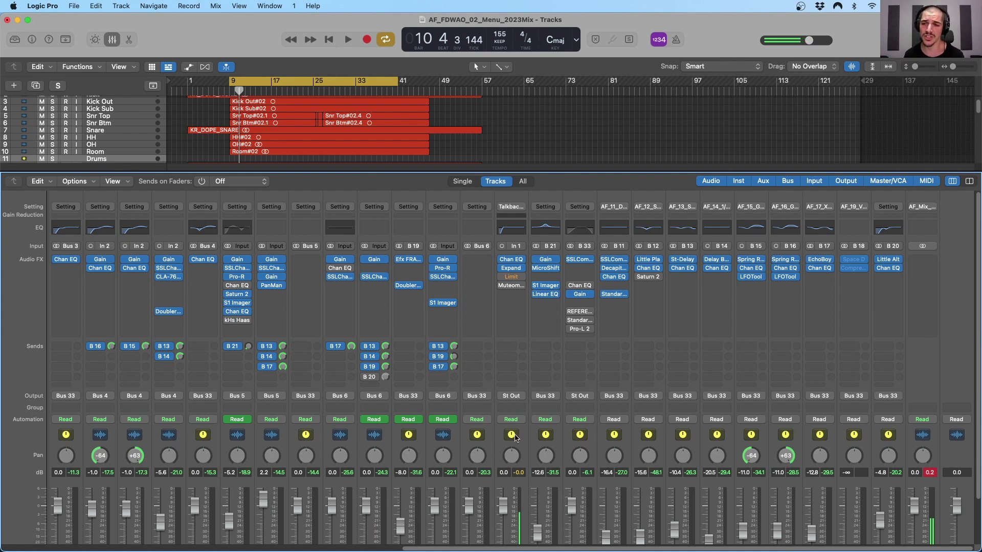
# Find the percussion bus among the mixer channels and select the Perc channel strip
pyautogui.hscroll(-5, 557, 389)
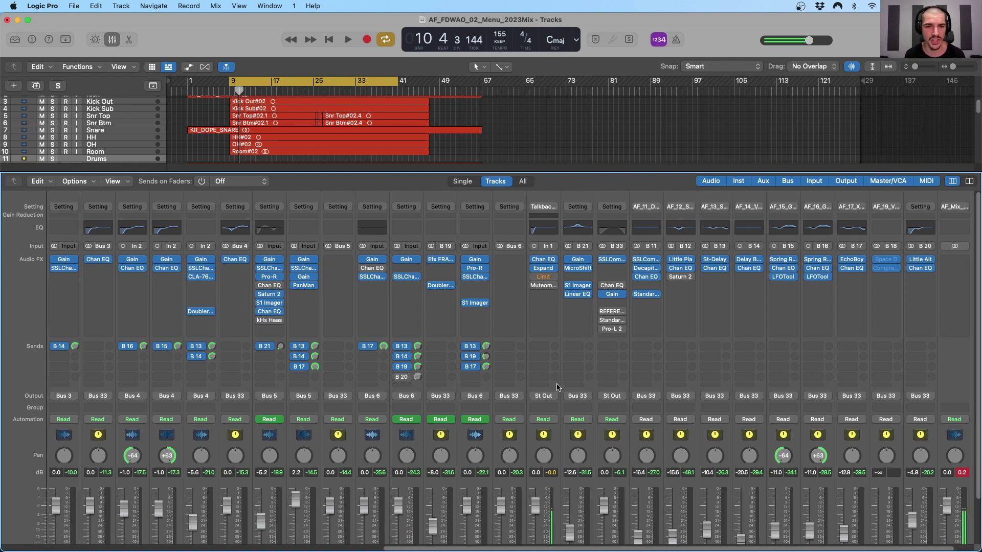
pyautogui.hscroll(-8, 552, 386)
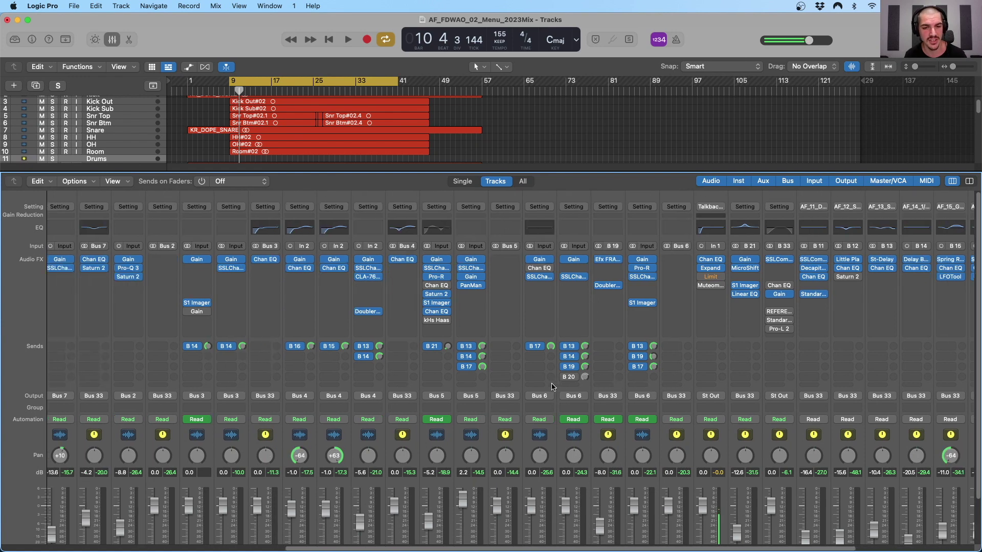
pyautogui.hscroll(-7, 553, 387)
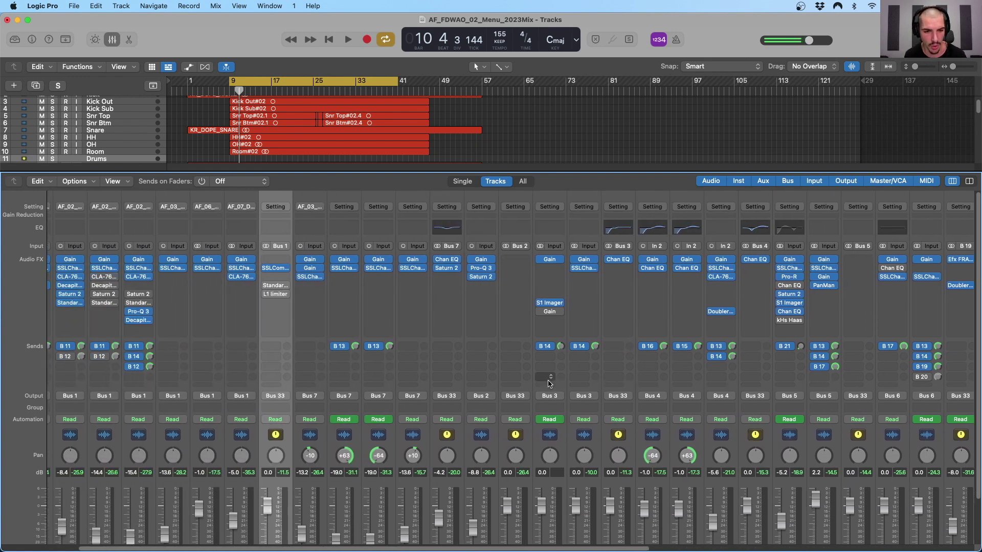
pyautogui.hscroll(-1, 351, 351)
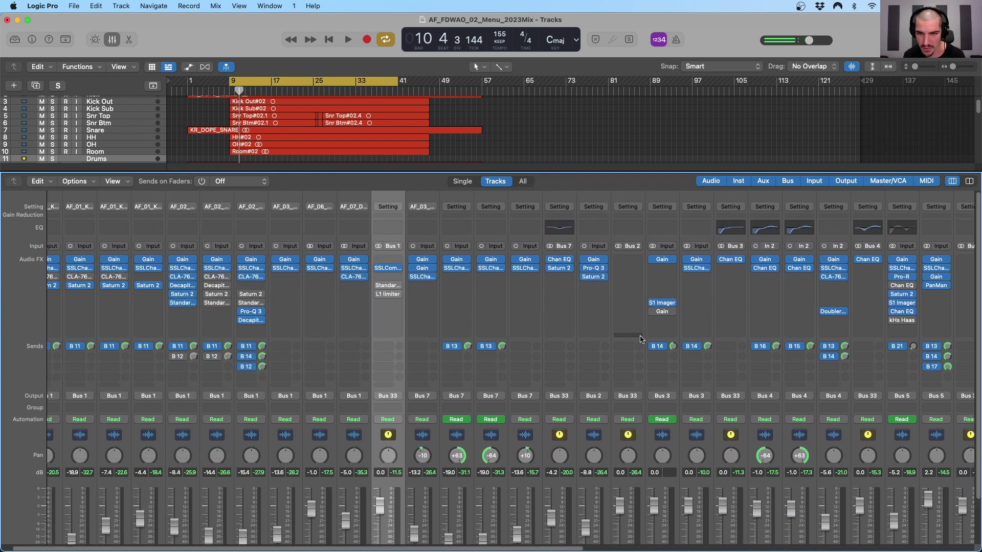
pyautogui.scroll(-5, 578, 370)
pyautogui.click(571, 389)
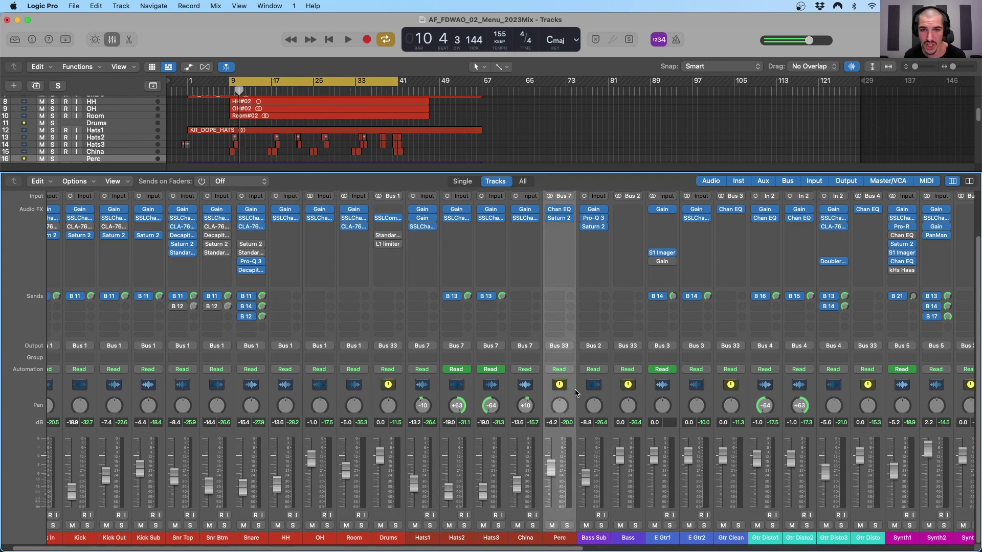
pyautogui.hscroll(1, 577, 392)
pyautogui.scroll(3, 544, 255)
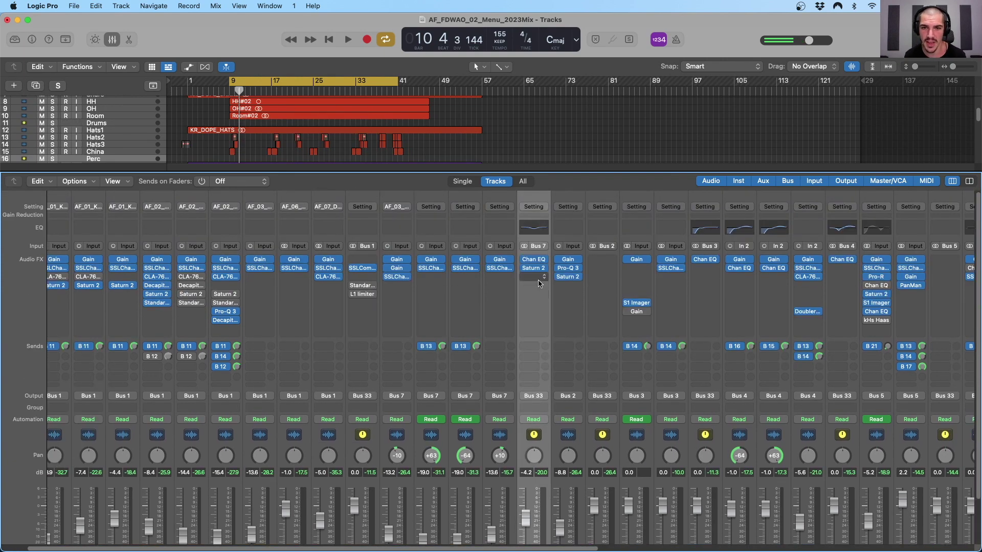
# Select the Hats1 through China channels routed to Bus 7, and reselect the Perc bus that receives them
pyautogui.scroll(-3, 542, 358)
pyautogui.click(409, 397)
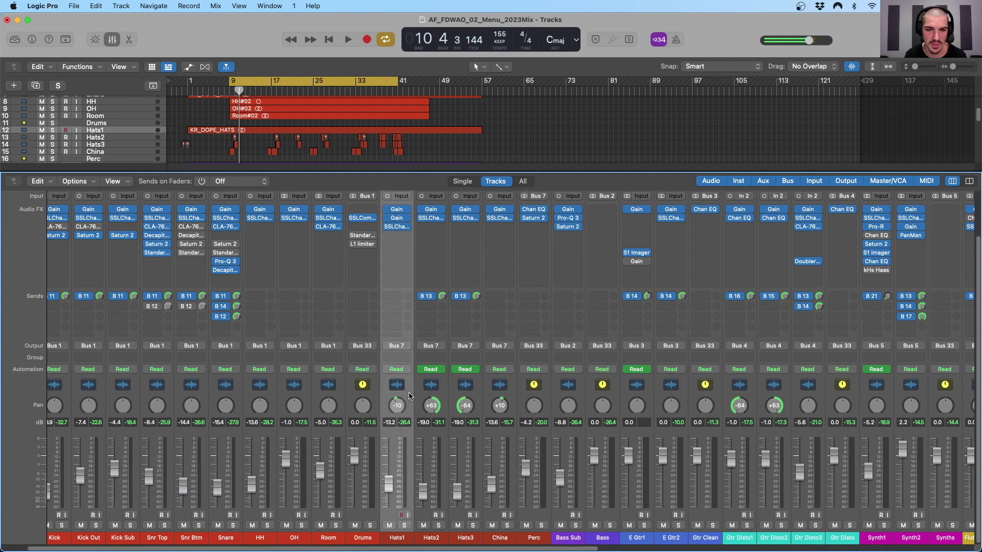
pyautogui.keyDown('shift'); pyautogui.click(513, 397); pyautogui.keyUp('shift')
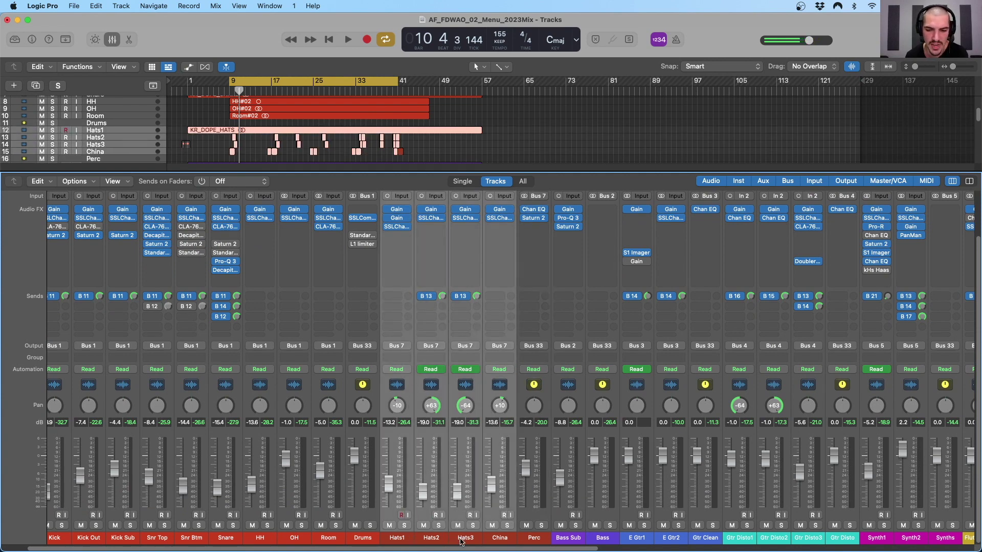
pyautogui.scroll(3, 531, 376)
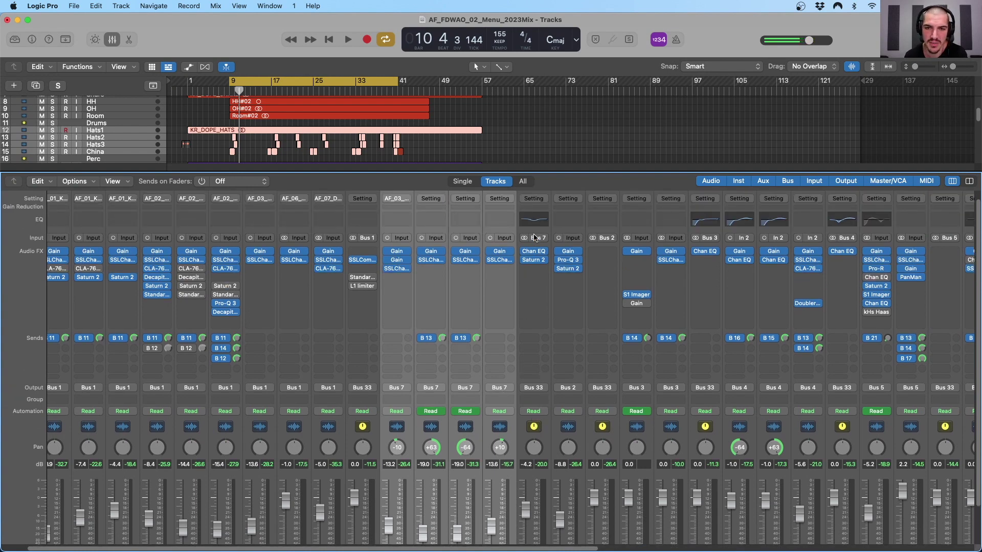
pyautogui.click(545, 443)
pyautogui.scroll(-2, 544, 443)
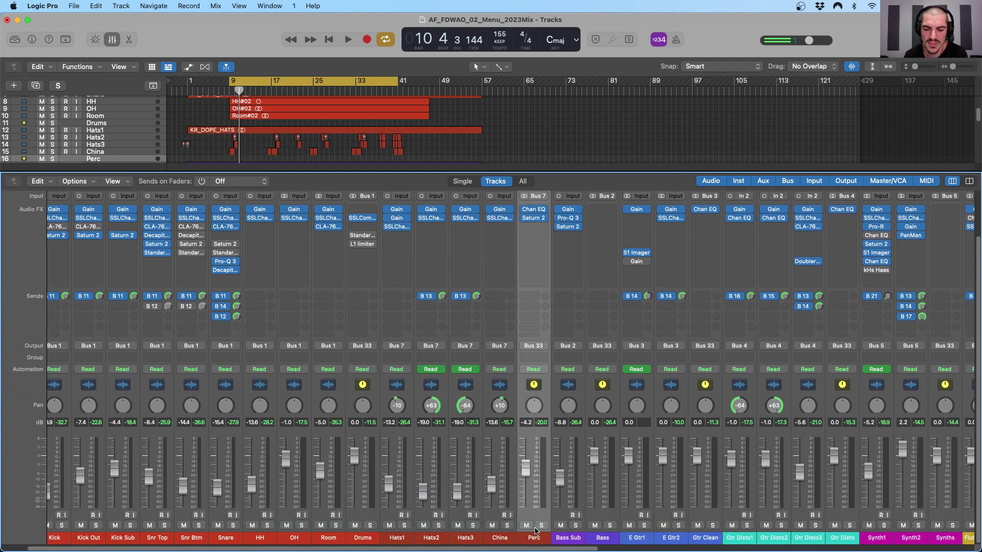
# View and close the Perc bus's Channel EQ, and open its Saturn 2 plug-in with the window moved aside
pyautogui.scroll(3, 532, 276)
pyautogui.click(534, 260)
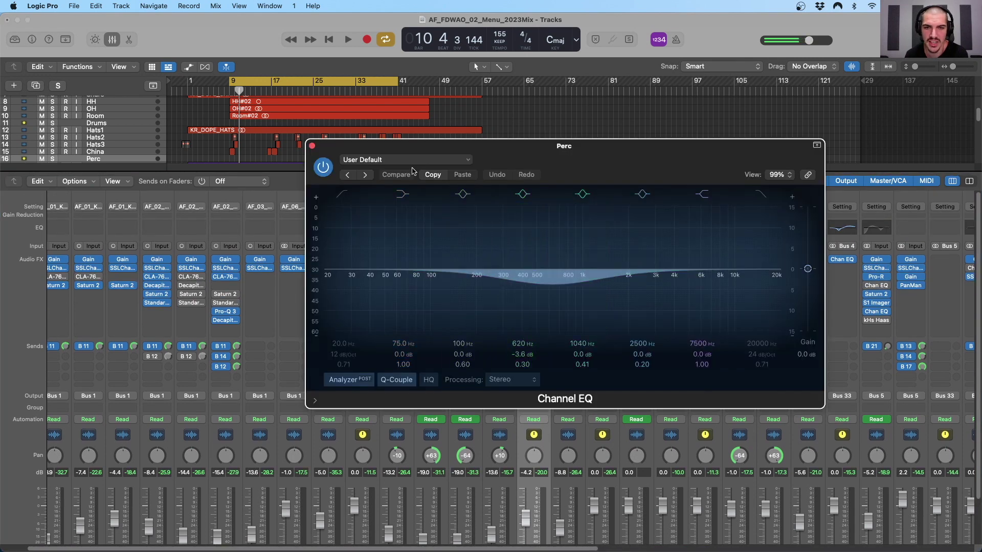
pyautogui.click(312, 146)
pyautogui.click(534, 269)
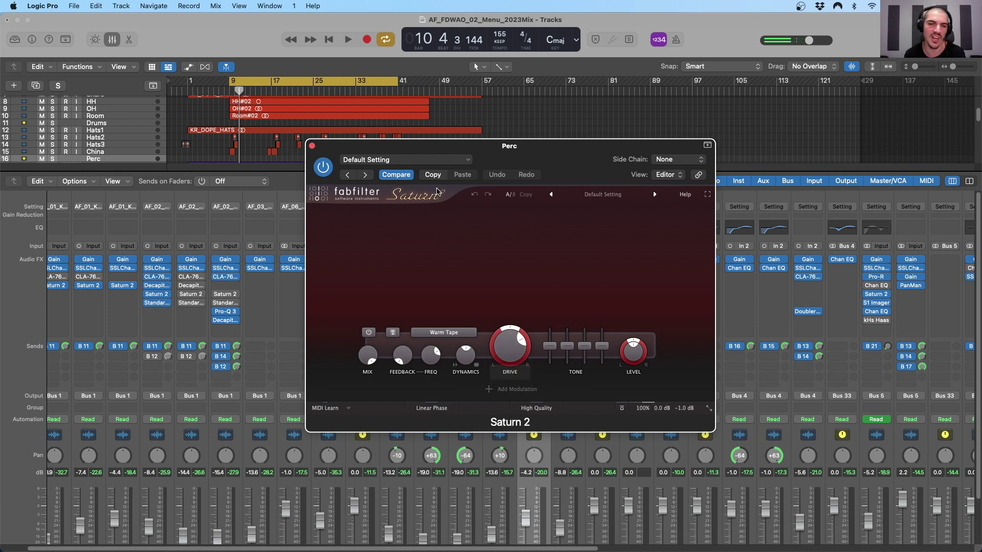
pyautogui.moveTo(319, 143); pyautogui.dragTo(475, 191)
# Enlarge the tracks area around the hats and China regions and set the cycle range from about bar 16 to bar 18
pyautogui.scroll(3, 336, 138)
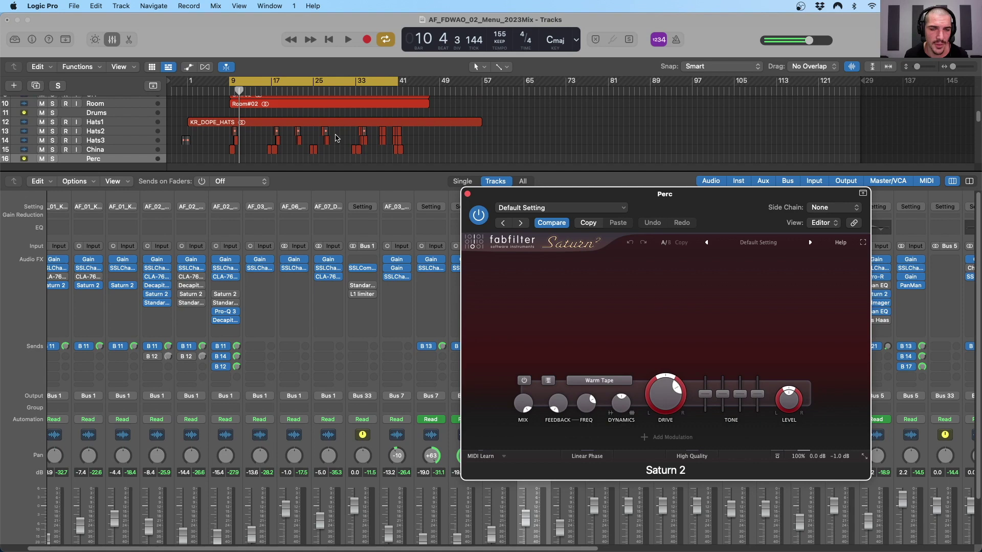
pyautogui.click(336, 174)
pyautogui.scroll(6, 330, 150)
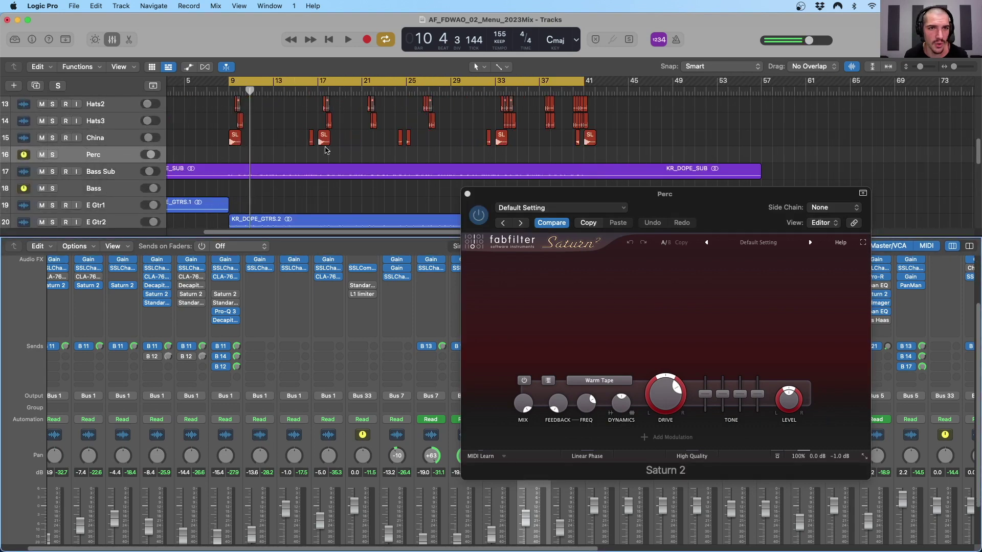
pyautogui.scroll(2, 330, 138)
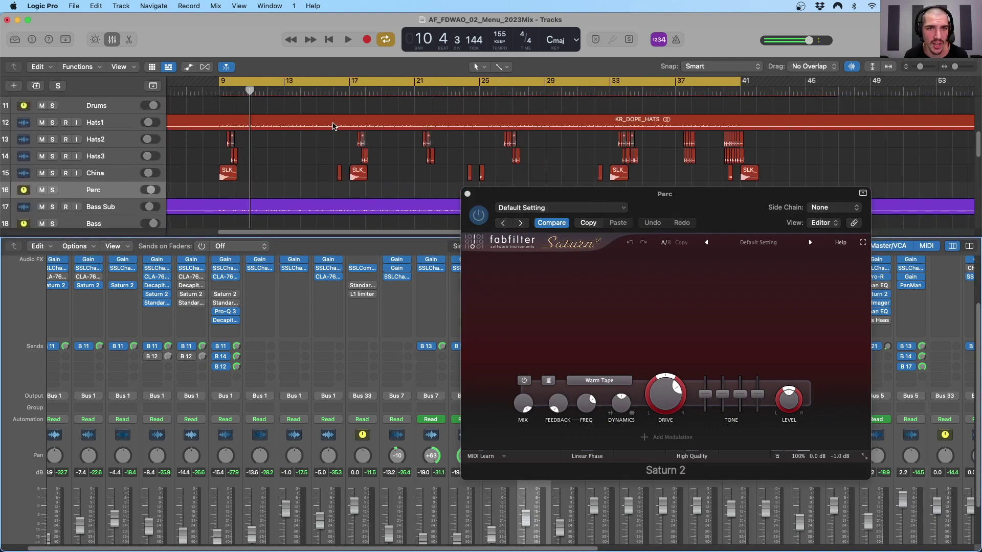
pyautogui.scroll(1, 332, 128)
pyautogui.click(333, 85)
pyautogui.click(334, 87)
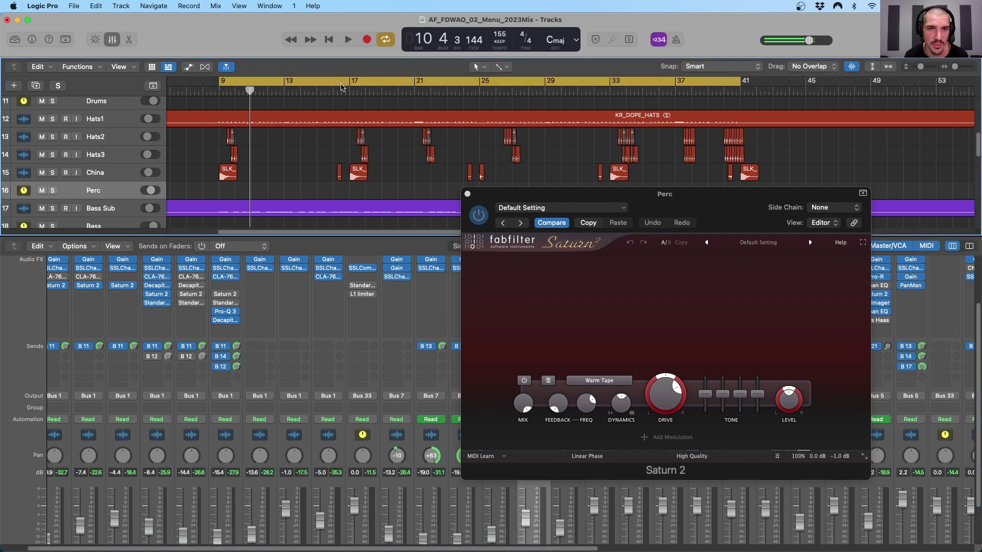
pyautogui.moveTo(333, 87); pyautogui.dragTo(364, 88)
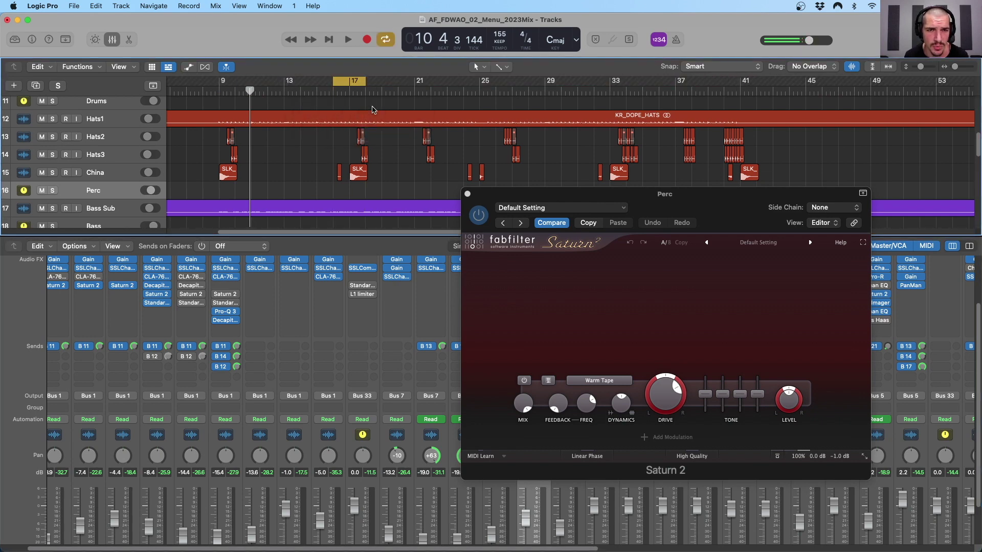
# Solo the talkback channel and the Perc bus, keeping the Saturn 2 window clear of their channel strips
pyautogui.moveTo(483, 195); pyautogui.dragTo(485, 192)
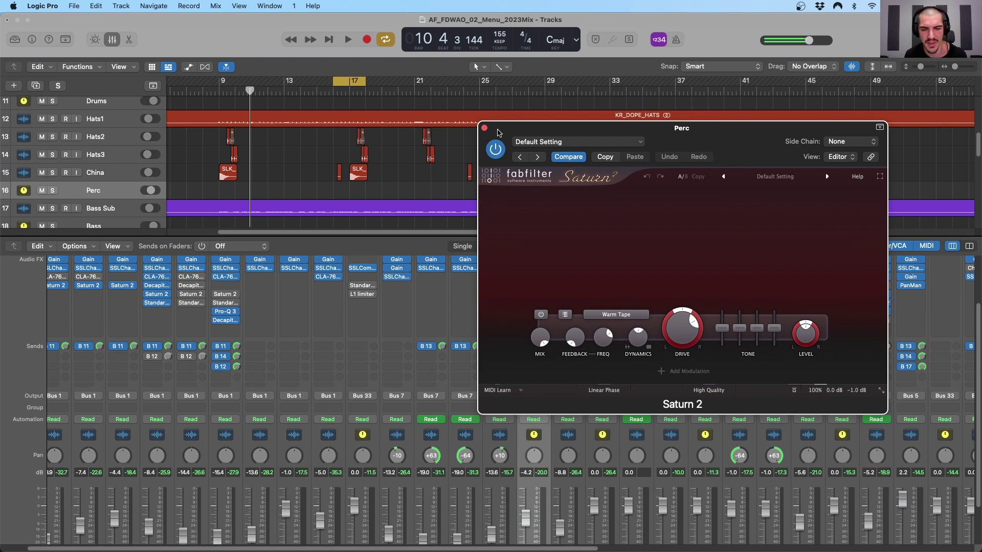
pyautogui.hscroll(5, 458, 478)
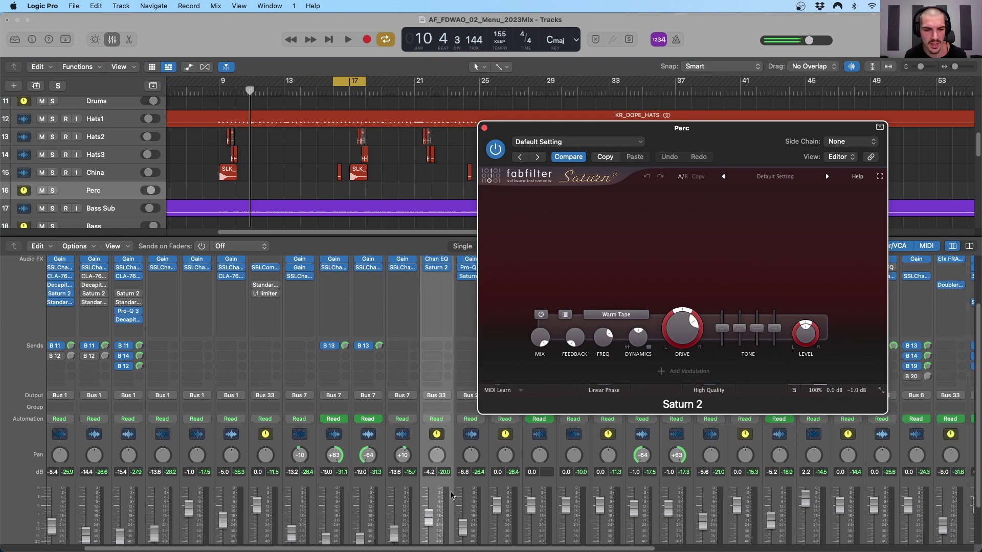
pyautogui.scroll(-3, 511, 485)
pyautogui.hscroll(5, 607, 494)
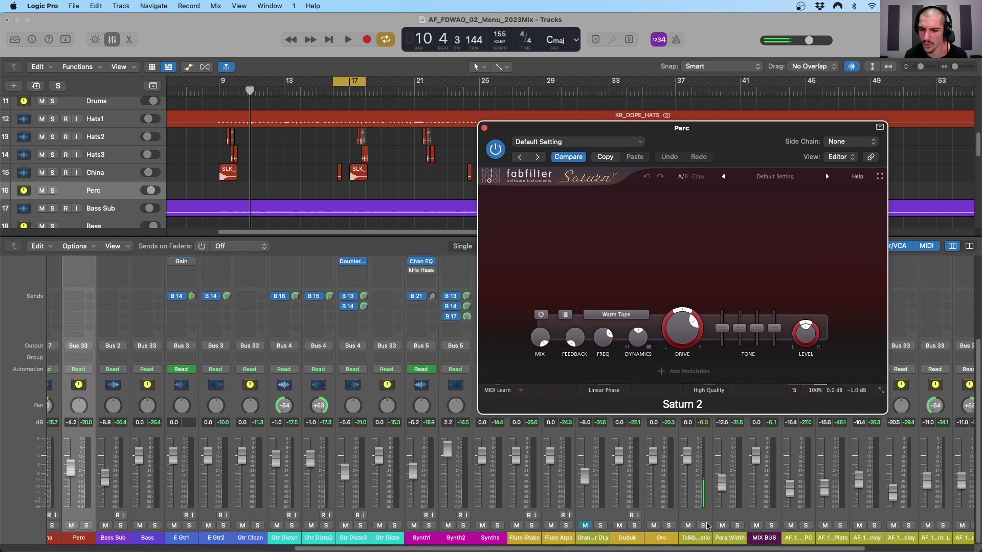
pyautogui.click(709, 527)
pyautogui.hscroll(-1, 245, 469)
pyautogui.hscroll(-7, 246, 469)
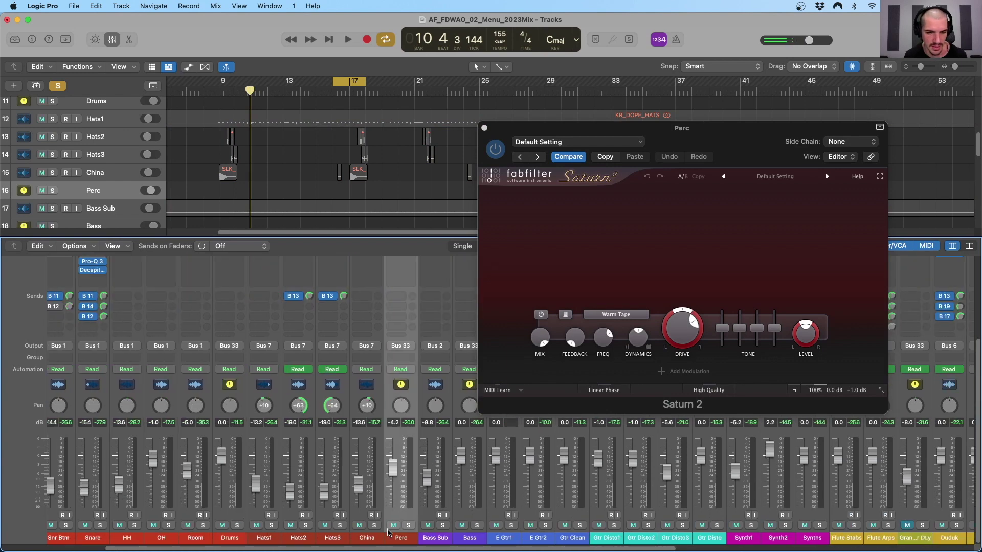
pyautogui.click(408, 525)
pyautogui.moveTo(590, 128); pyautogui.dragTo(597, 130)
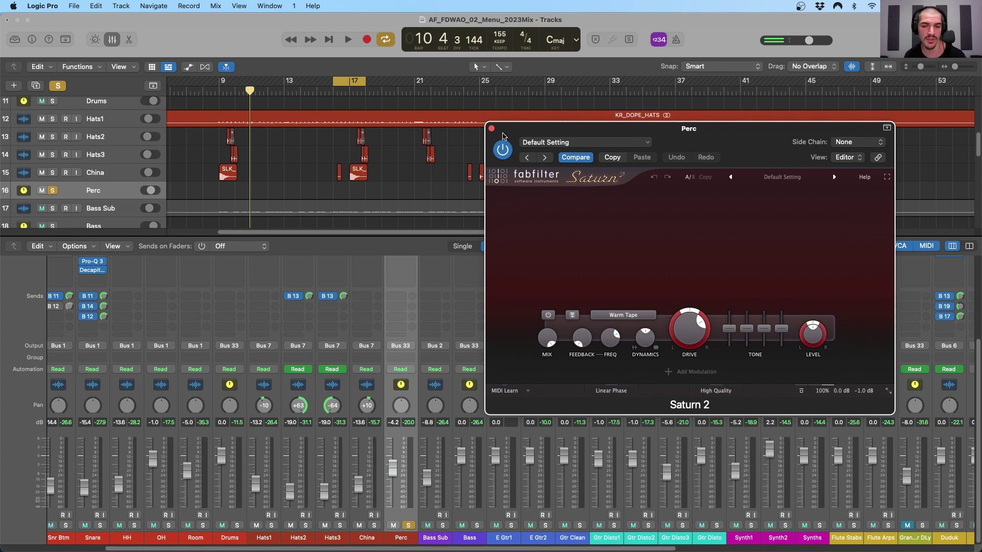
# Play the short cycle range and compare the Perc bus with Saturn 2 bypassed and active
pyautogui.press('space')
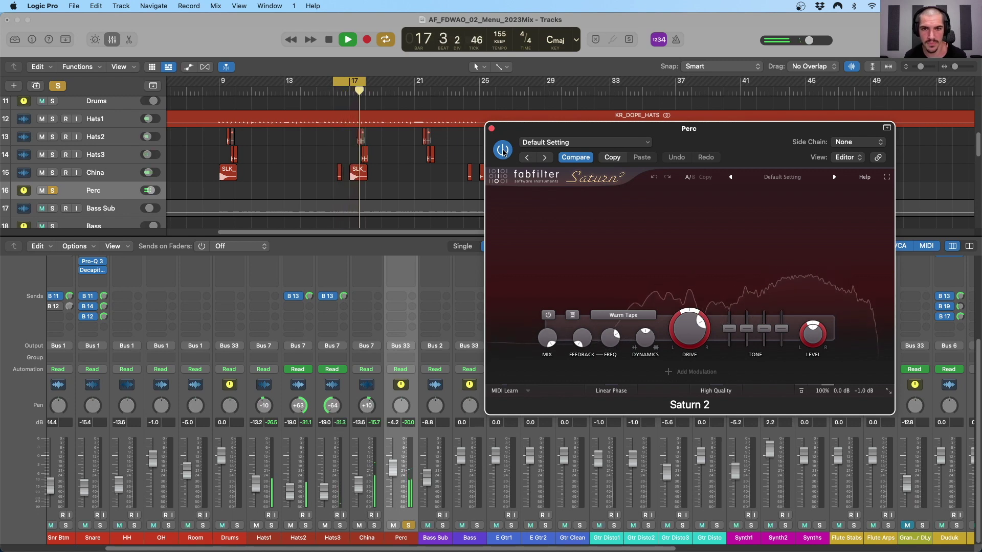
pyautogui.click(502, 150)
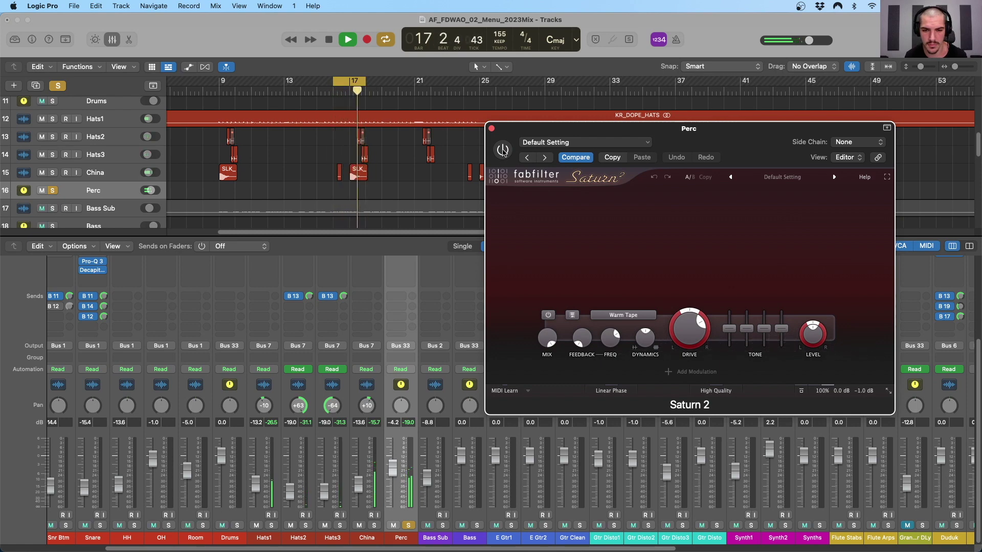
pyautogui.click(503, 150)
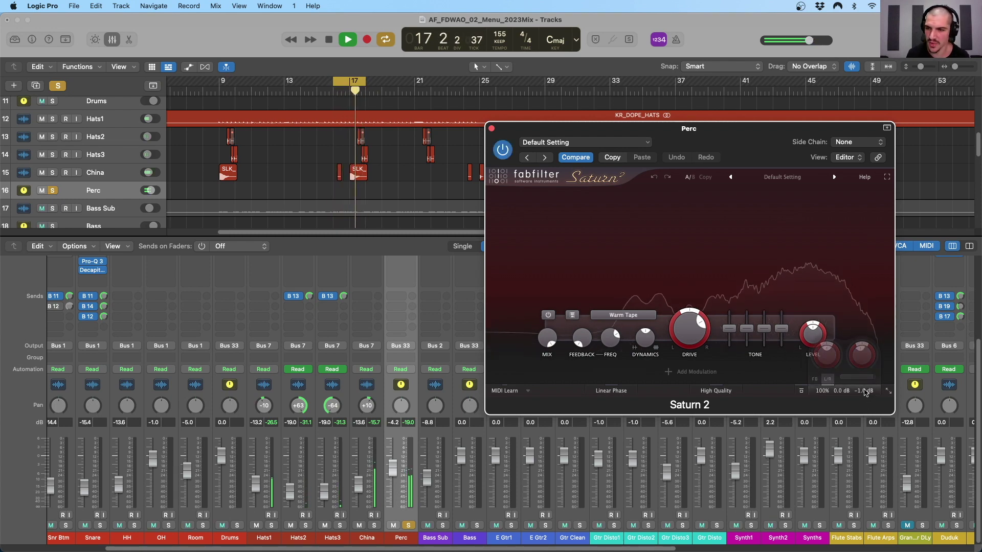
# Lower the Perc bus's Saturn 2 output gain to -4.6 dB, compare it against bypass, and stop playback
pyautogui.moveTo(862, 354); pyautogui.dragTo(862, 373)
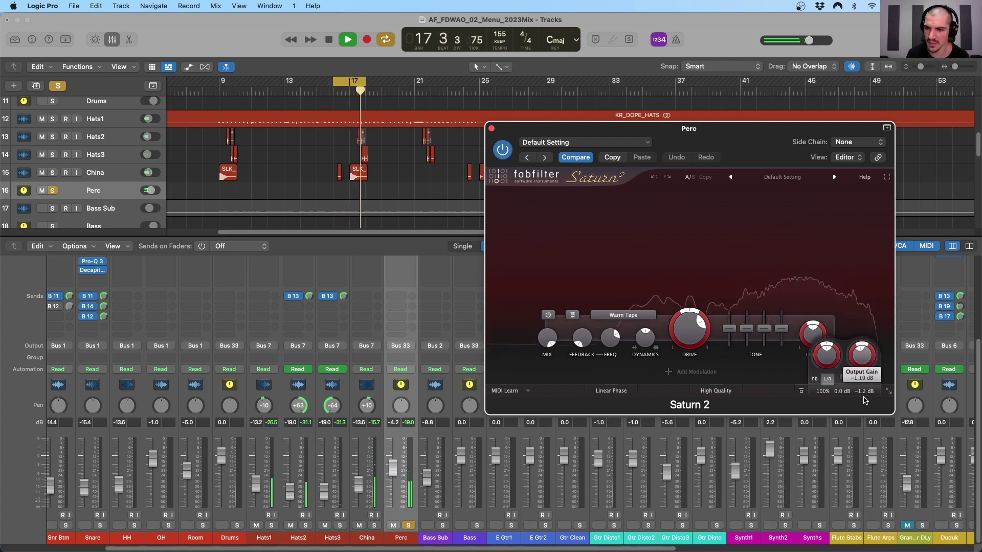
pyautogui.click(503, 150)
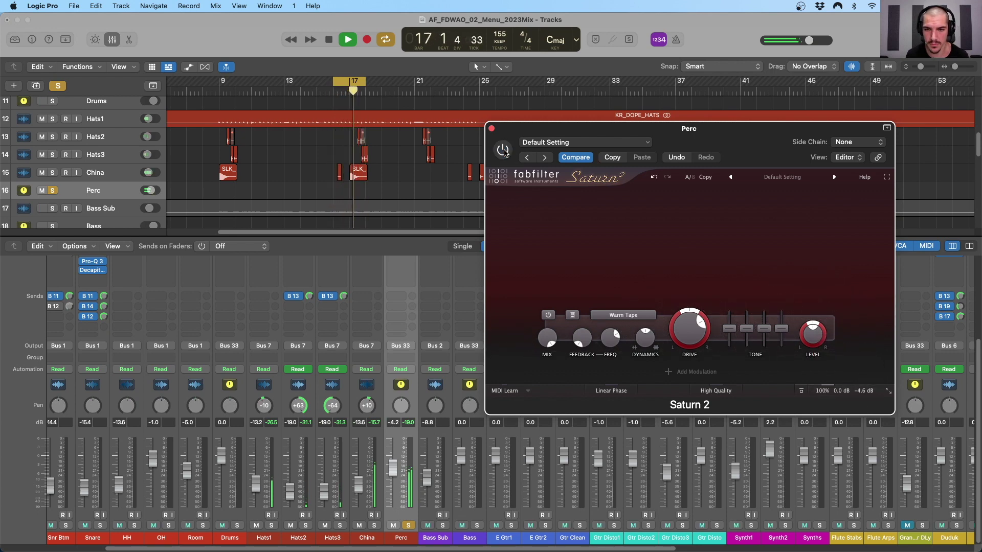
pyautogui.click(502, 150)
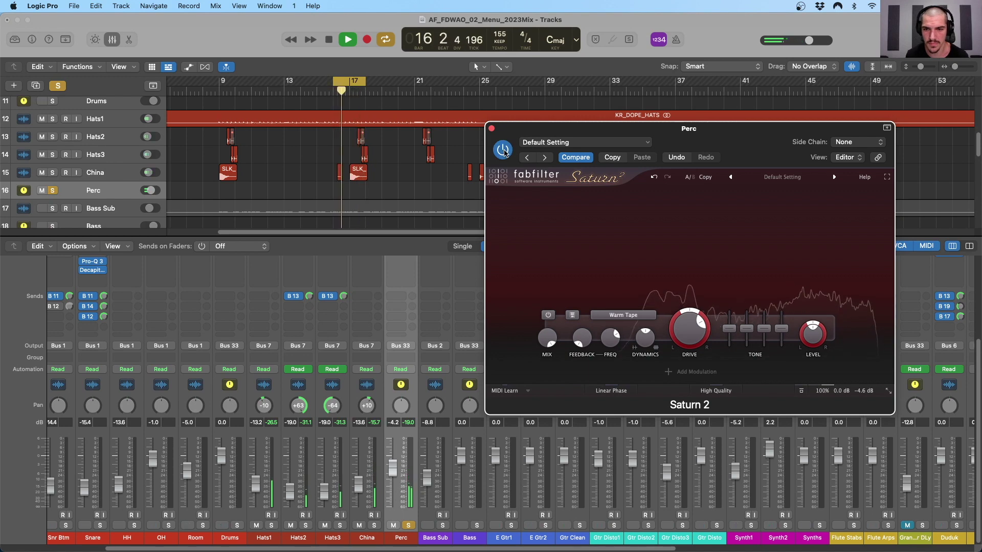
pyautogui.press('space')
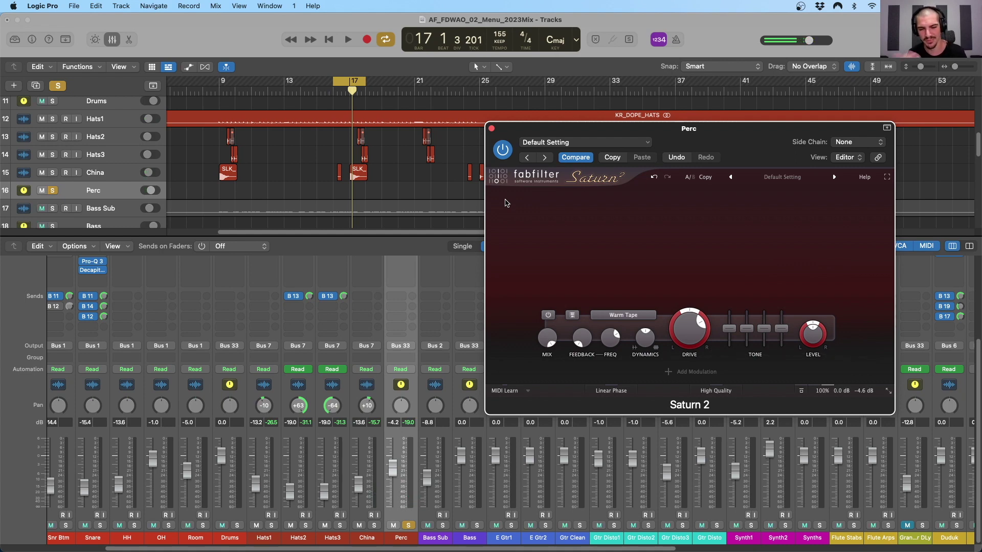
# Solo the Drums bus, copy the Perc bus's Saturn 2 to the end of its insert chain, and close the Perc plug-in window
pyautogui.click(237, 525)
pyautogui.scroll(5, 228, 326)
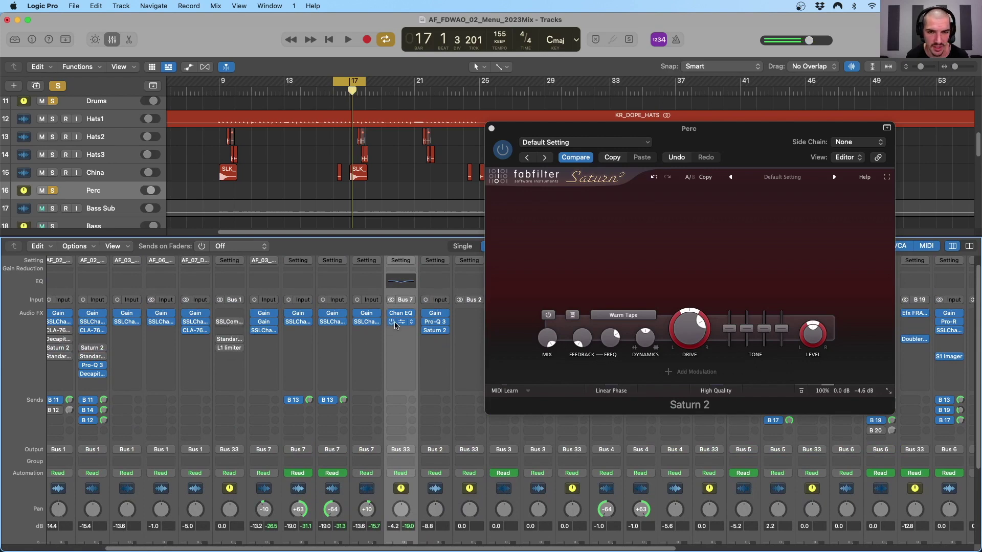
pyautogui.moveTo(309, 343); pyautogui.dragTo(229, 367)
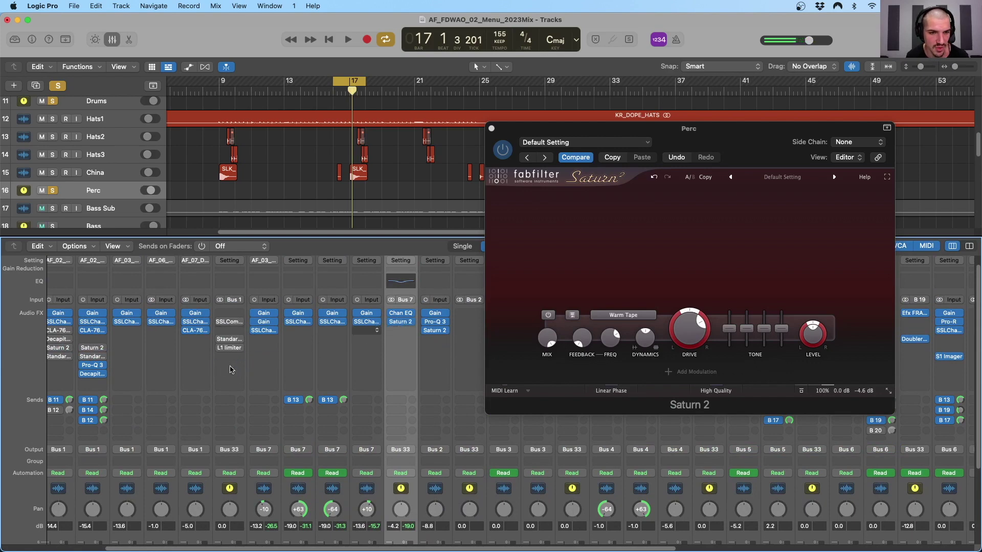
pyautogui.click(232, 365)
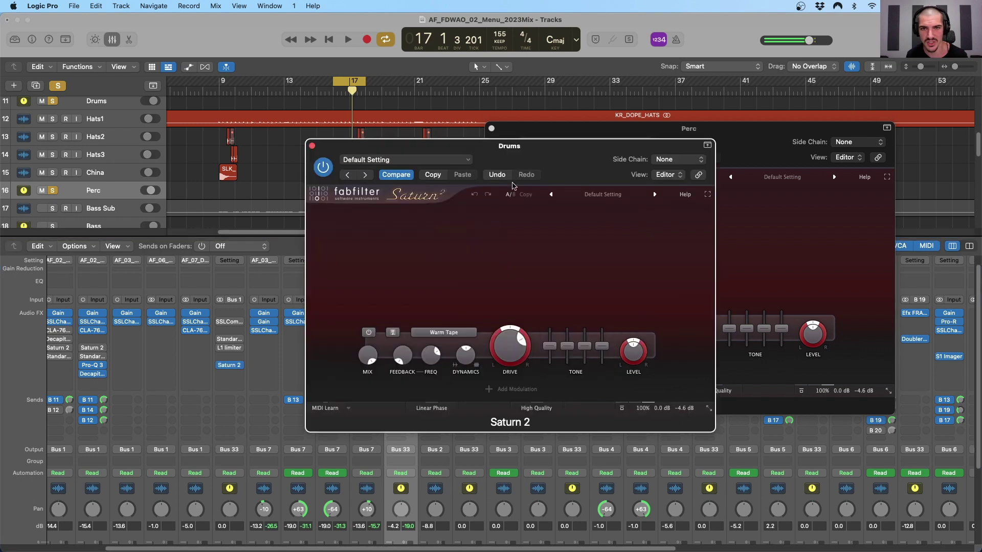
pyautogui.click(491, 129)
# Set the cycle range from about bar 9 to bar 41 and move the Drums Saturn 2 window clear of the Drums and Perc strips
pyautogui.press('super+Left')
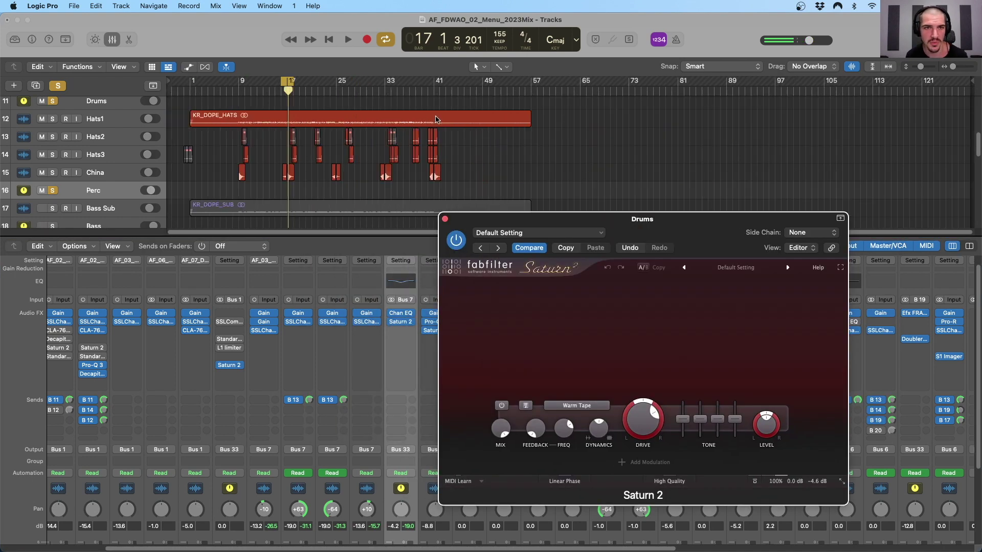
pyautogui.moveTo(238, 84); pyautogui.dragTo(432, 87)
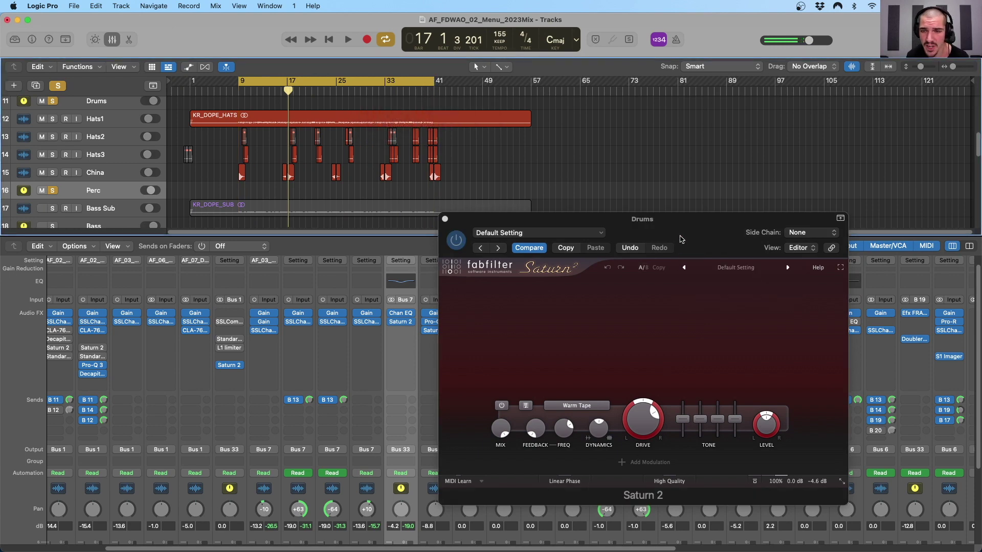
pyautogui.moveTo(681, 239); pyautogui.dragTo(690, 165)
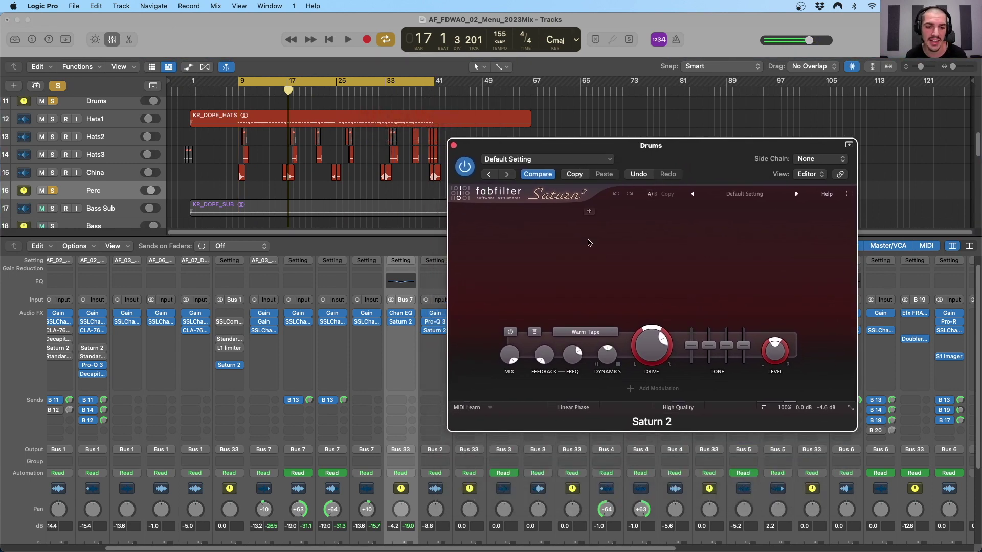
pyautogui.scroll(-5, 374, 291)
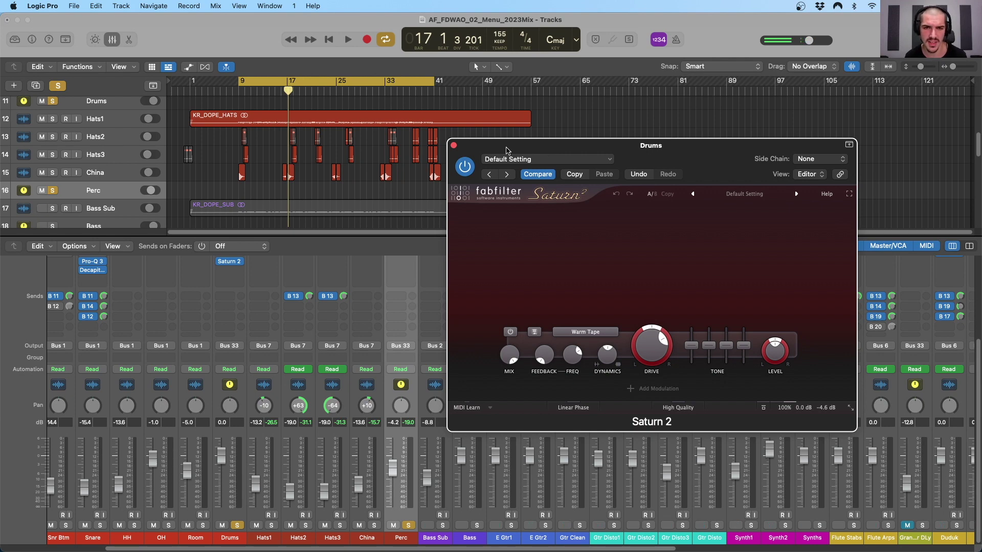
# Play the cycle range, compare the Drums bus with Saturn 2 active and bypassed, and stop with the plug-in bypassed
pyautogui.press('space')
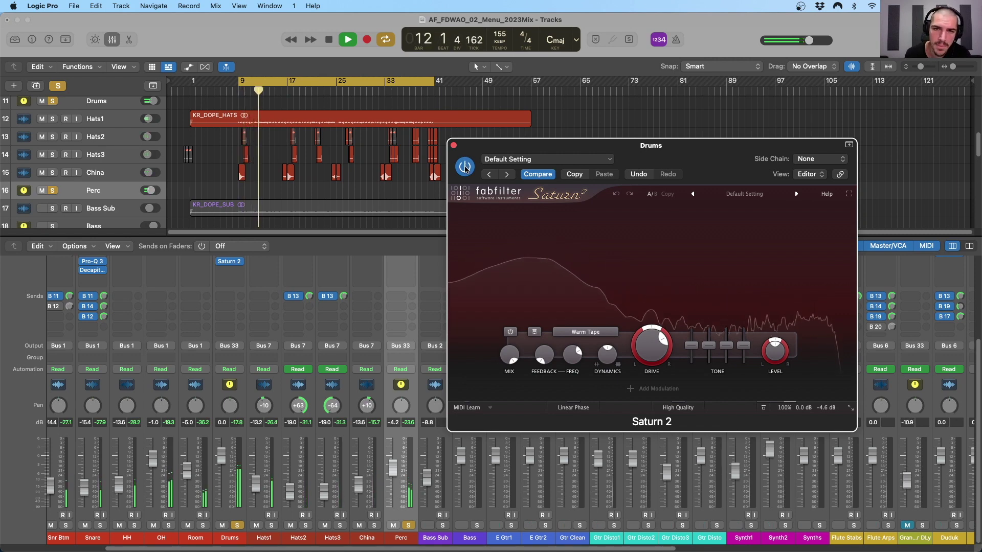
pyautogui.click(464, 167)
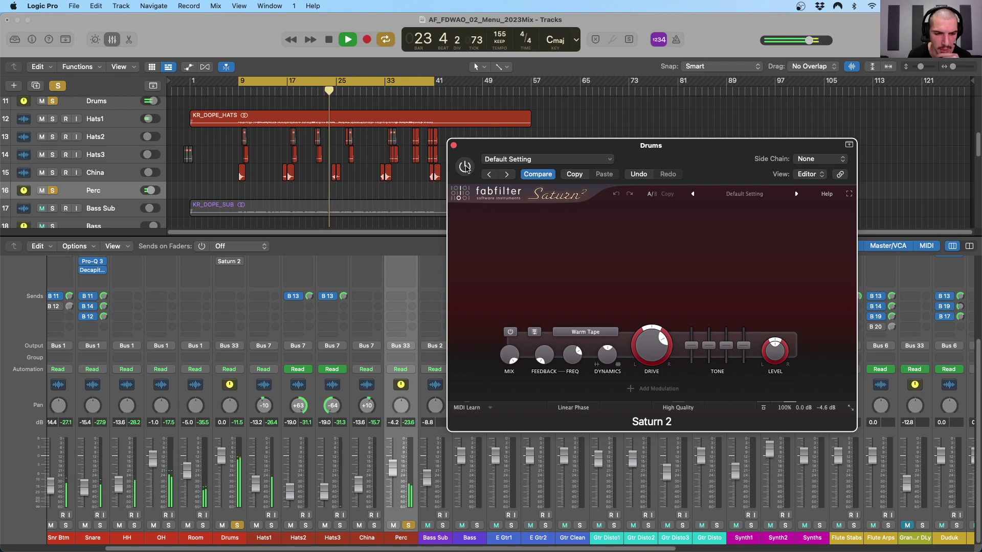
pyautogui.click(465, 166)
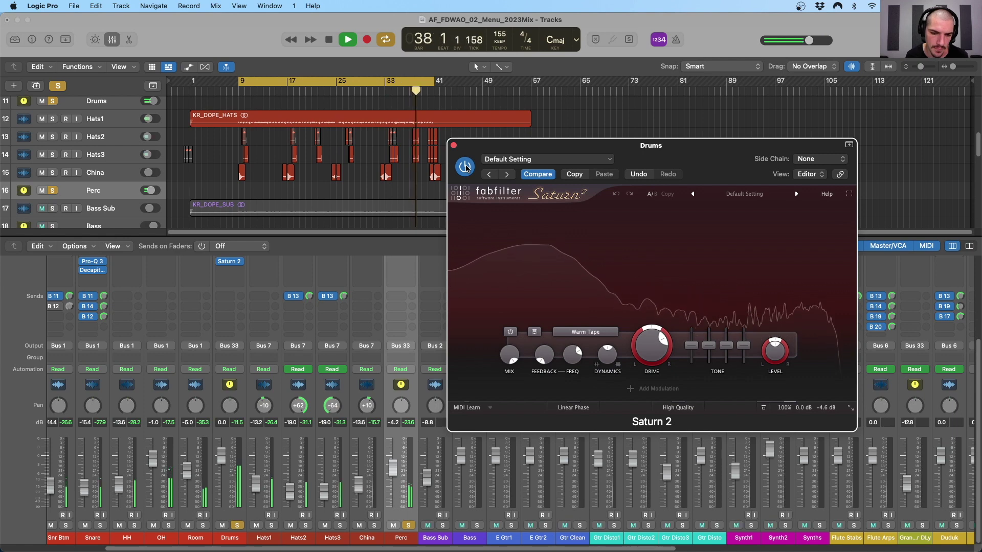
pyautogui.click(465, 166)
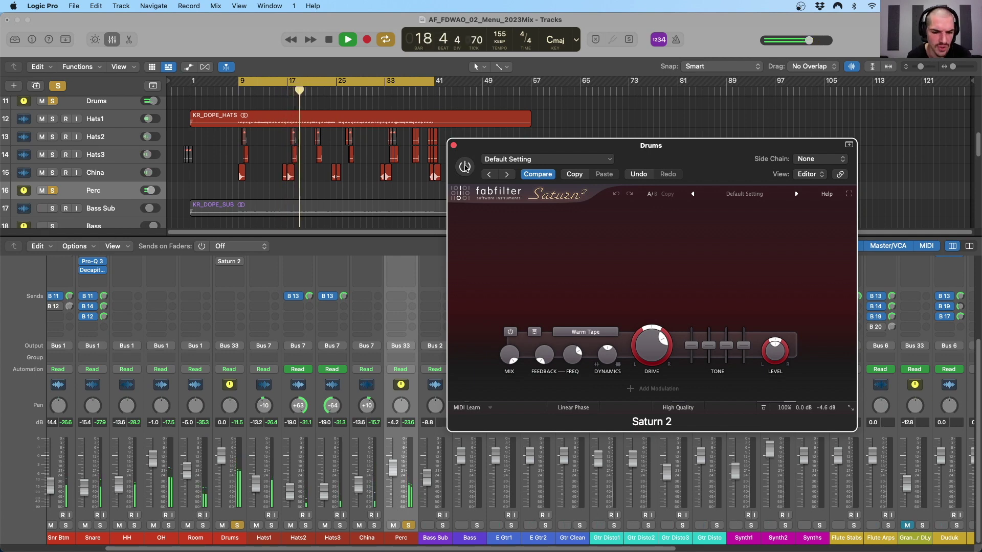
pyautogui.click(466, 166)
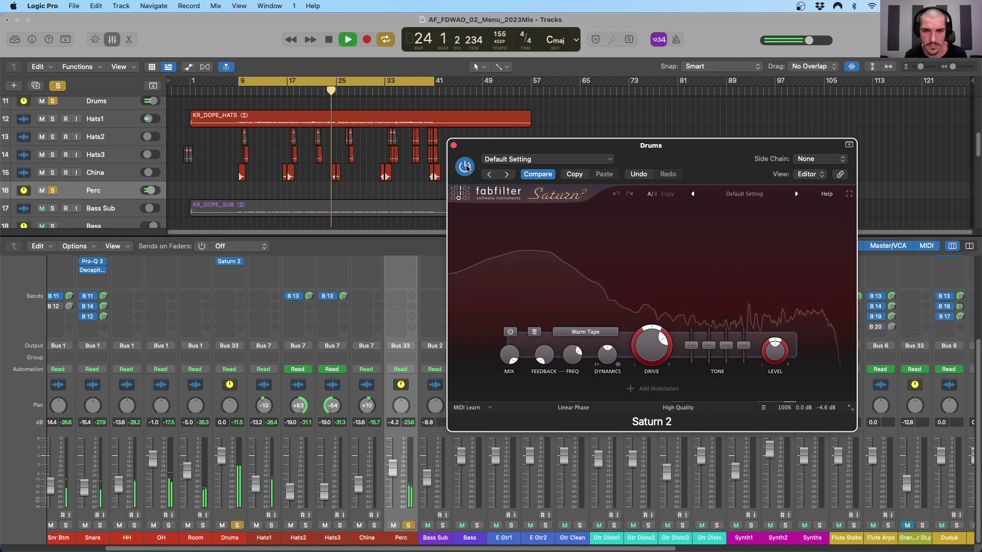
pyautogui.click(465, 167)
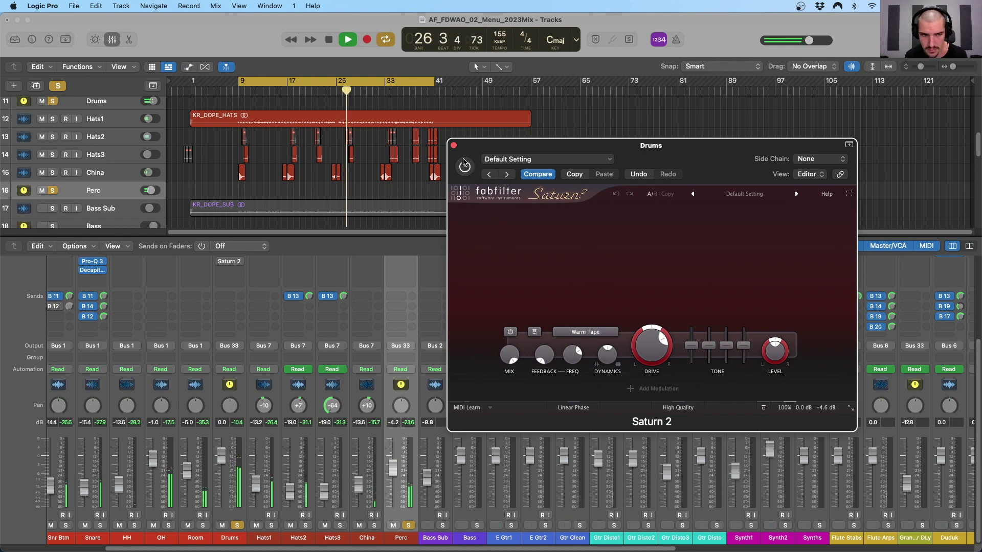
pyautogui.press('space')
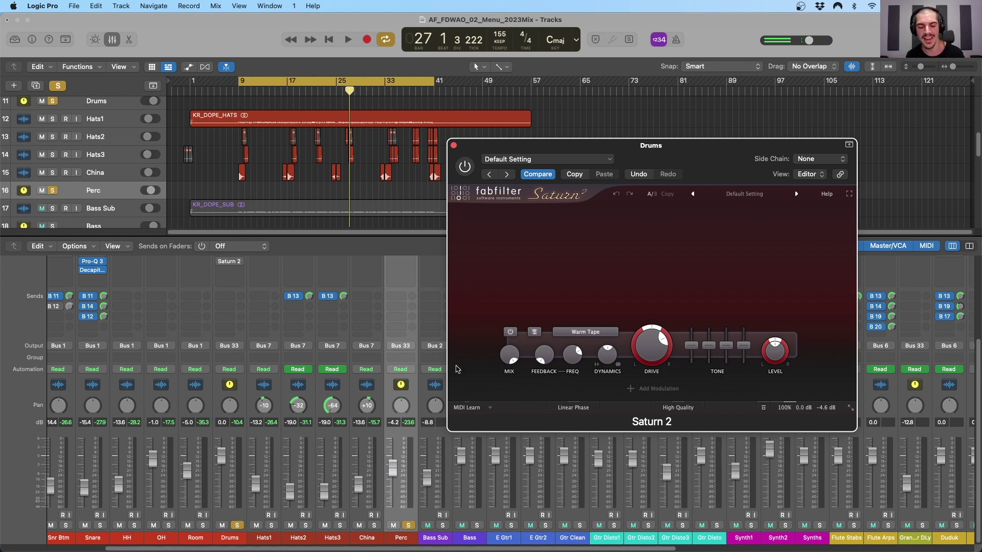
# Turn off solo on the Perc, Drums and talkback channels, and close the Drums bus's Saturn 2 window
pyautogui.click(409, 526)
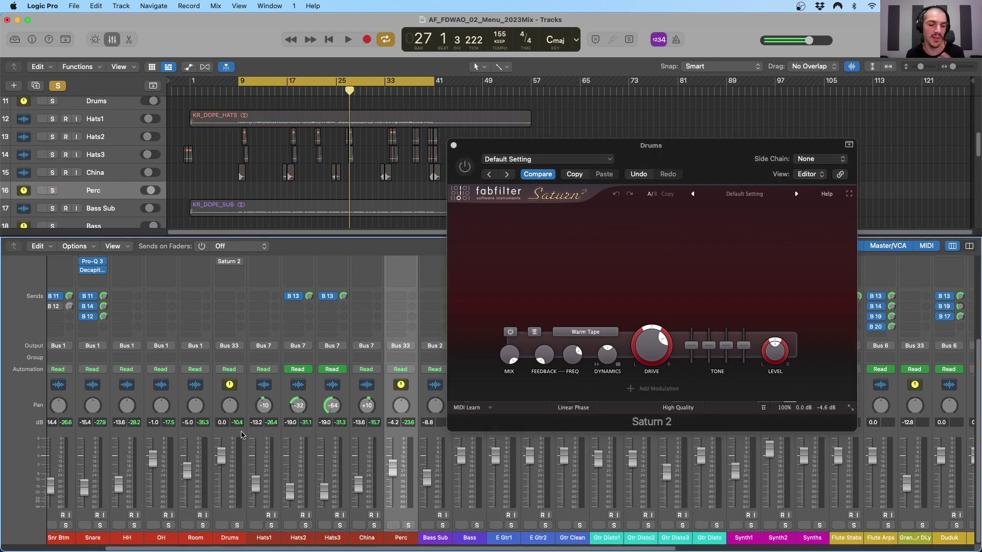
pyautogui.scroll(5, 393, 359)
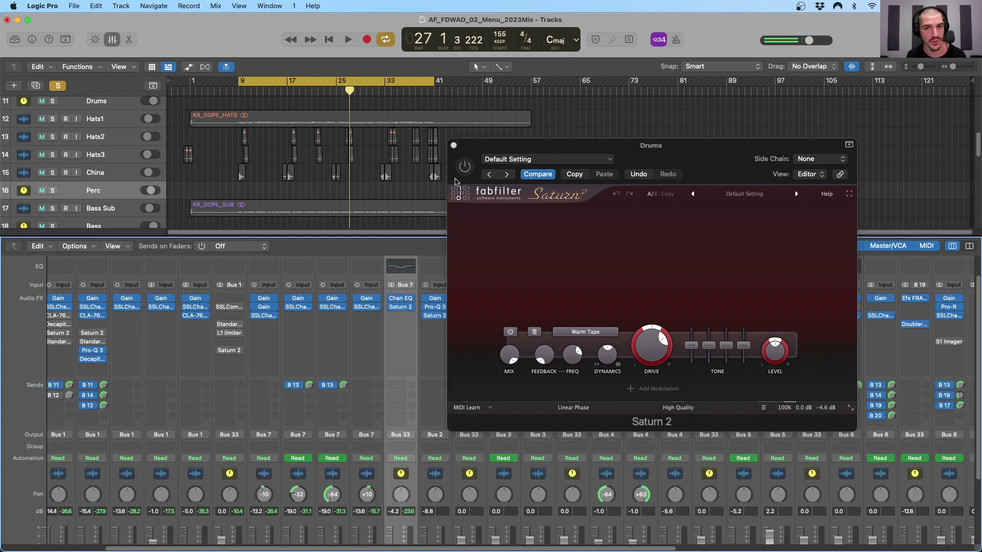
pyautogui.click(454, 146)
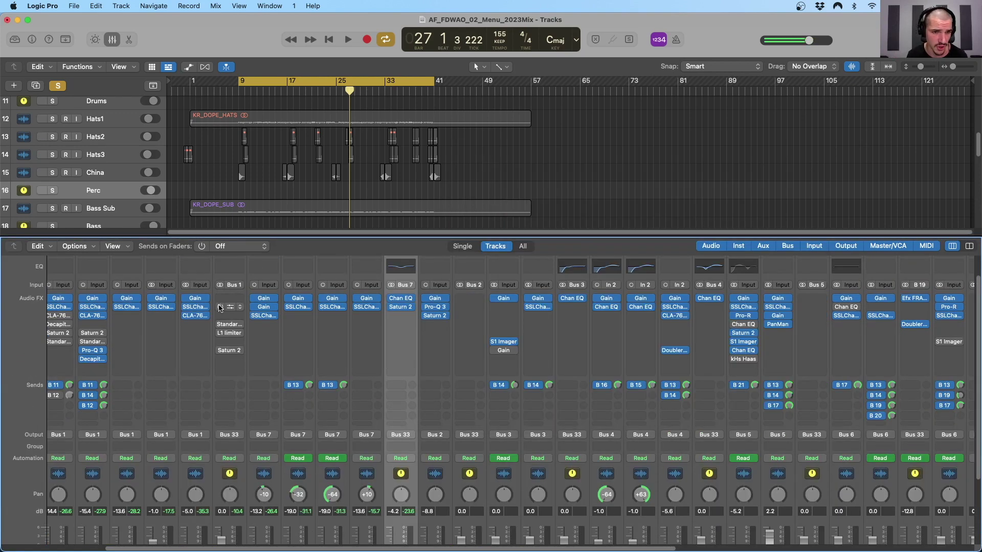
pyautogui.scroll(-5, 234, 322)
pyautogui.hscroll(15, 233, 322)
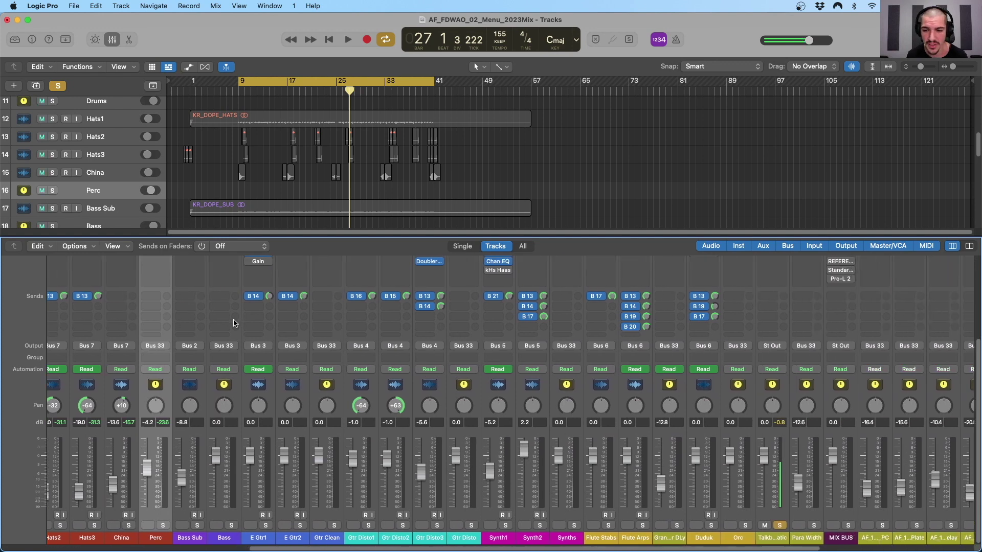
pyautogui.hscroll(2, 233, 323)
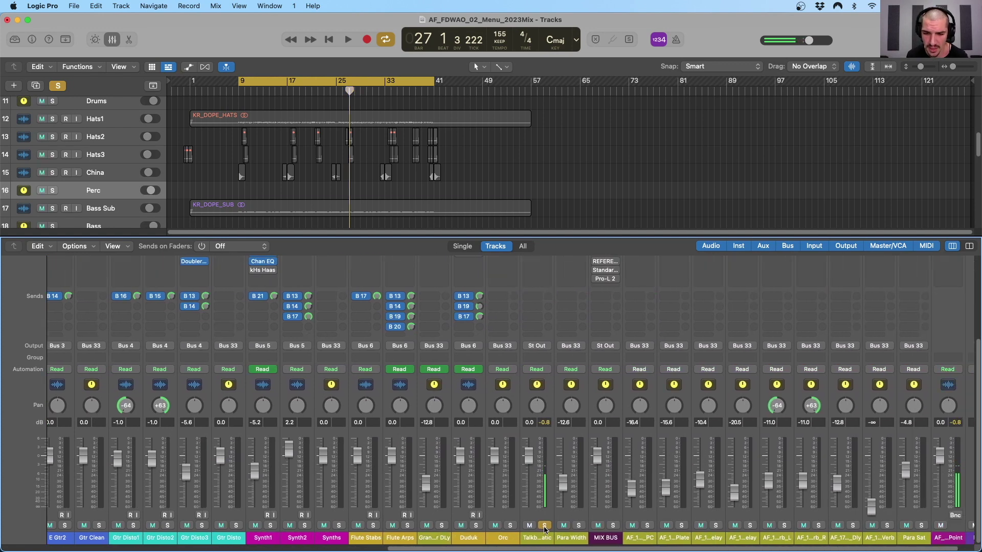
pyautogui.click(544, 527)
pyautogui.hscroll(2, 499, 498)
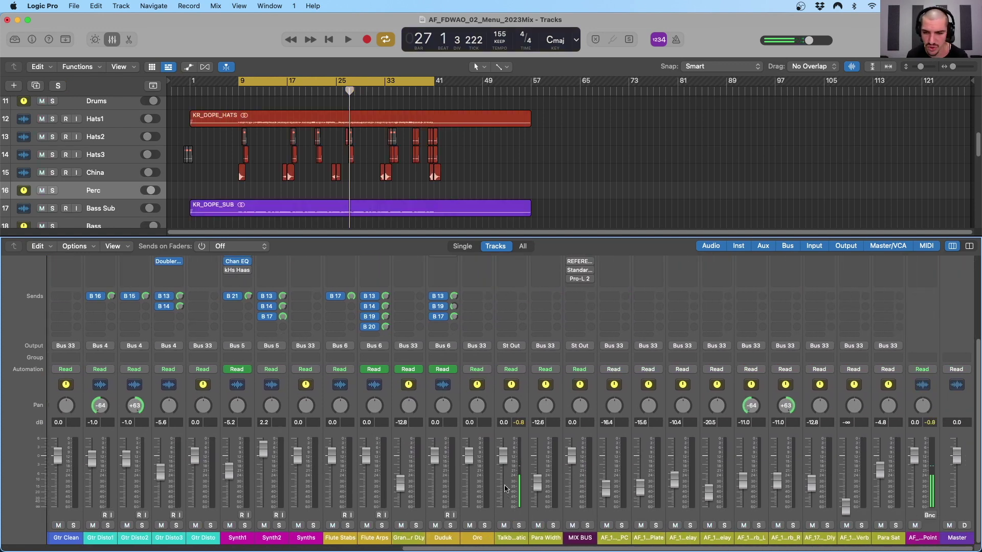
# Insert a stereo Saturn 2 on the MIX BUS in the empty slot between Gain and REFERENCE
pyautogui.click(578, 411)
pyautogui.scroll(4, 578, 399)
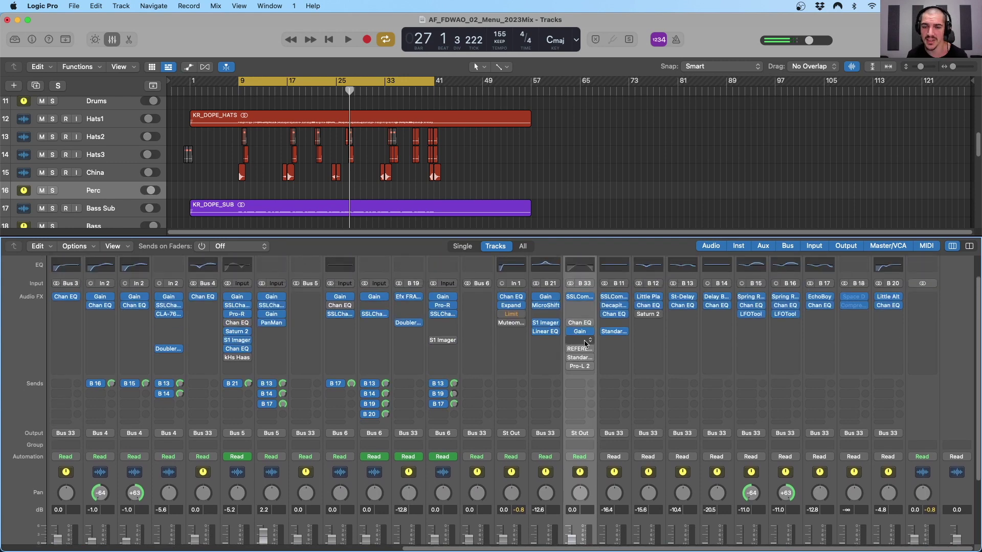
pyautogui.click(586, 342)
pyautogui.moveTo(592, 390)
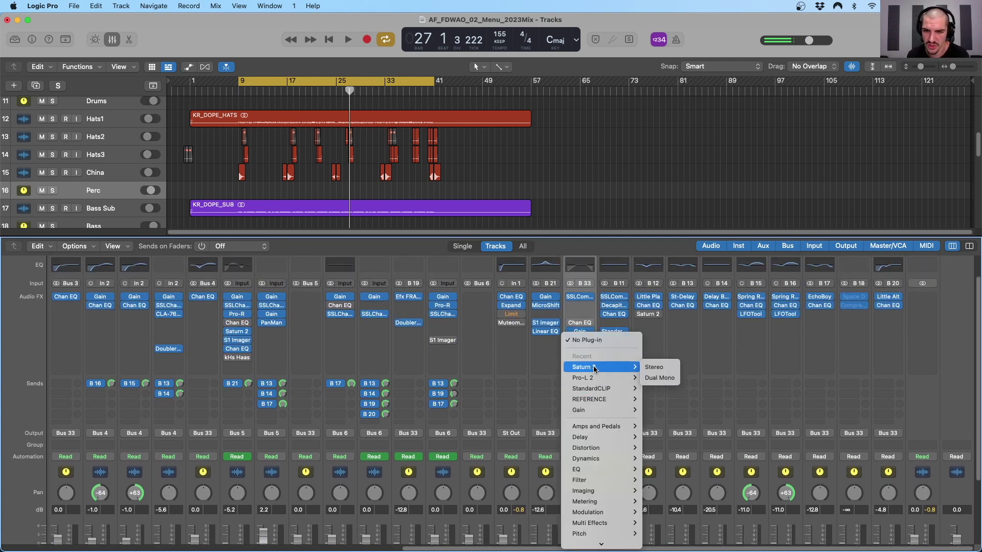
pyautogui.click(655, 368)
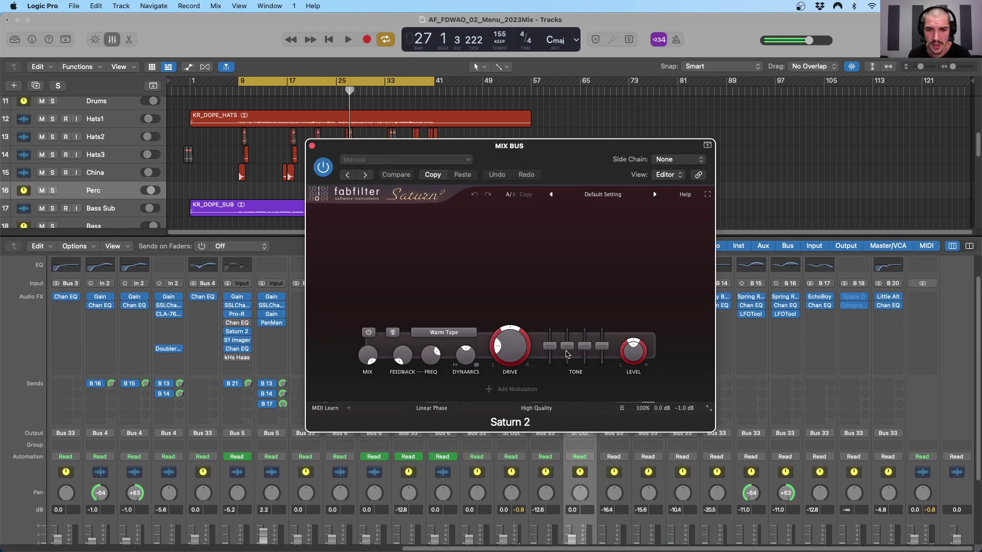
# Move the MIX BUS Saturn 2 window aside, play the cycle range, and compare the mix with the plug-in bypassed and active
pyautogui.moveTo(512, 351)
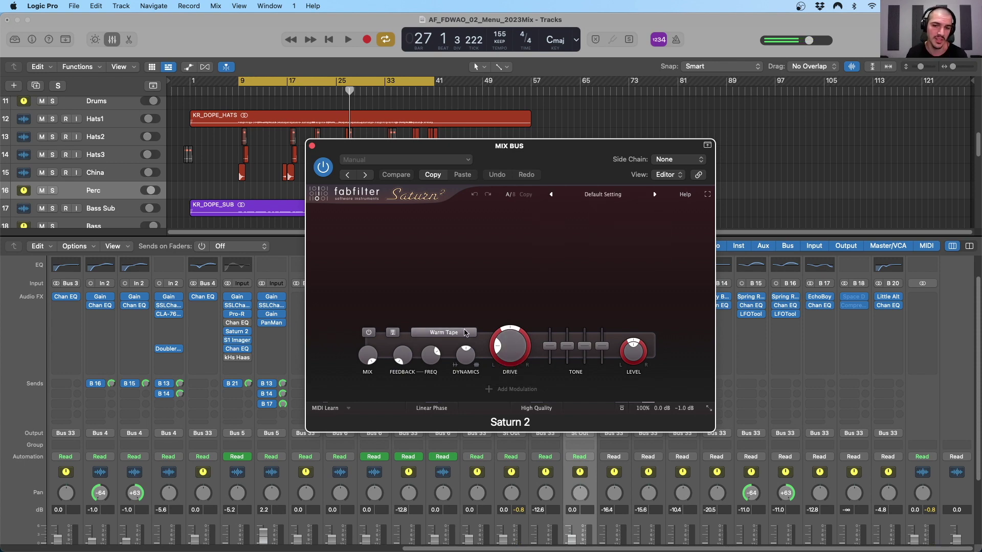
pyautogui.moveTo(465, 333)
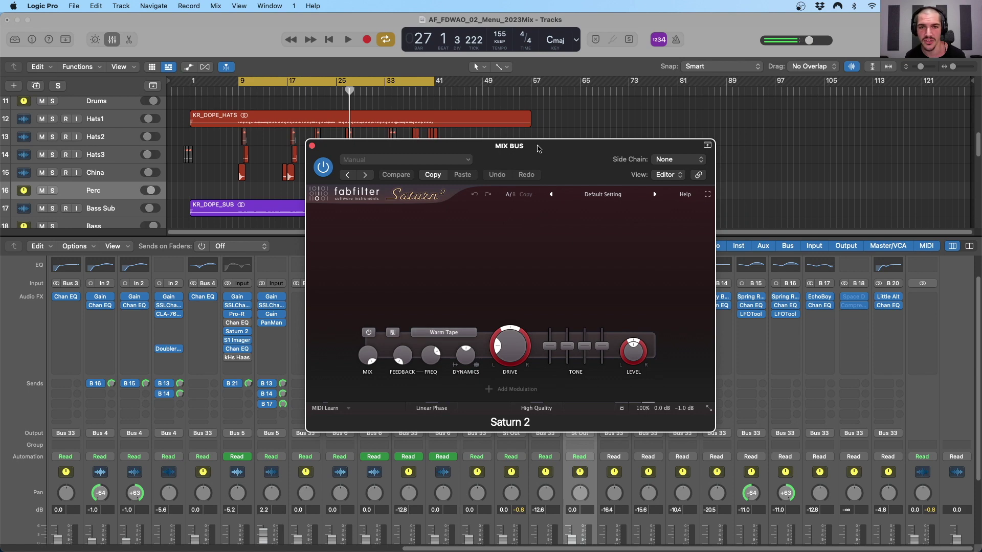
pyautogui.moveTo(540, 150); pyautogui.dragTo(778, 148)
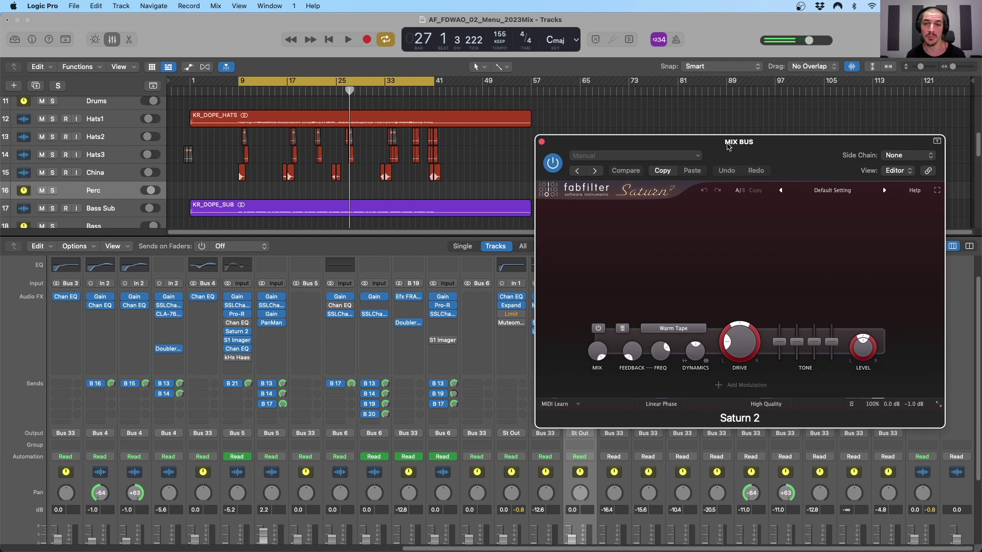
pyautogui.moveTo(589, 145); pyautogui.dragTo(570, 138)
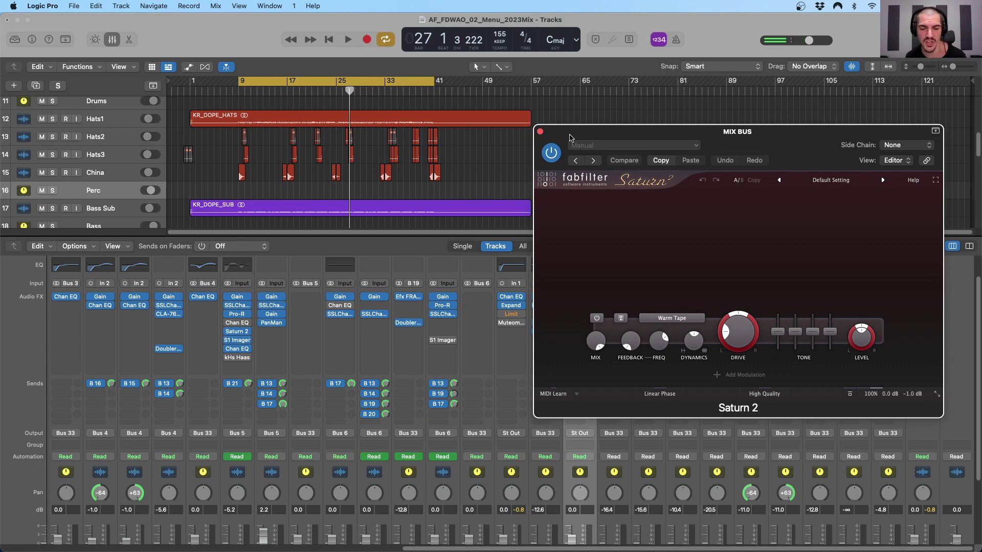
pyautogui.press('space')
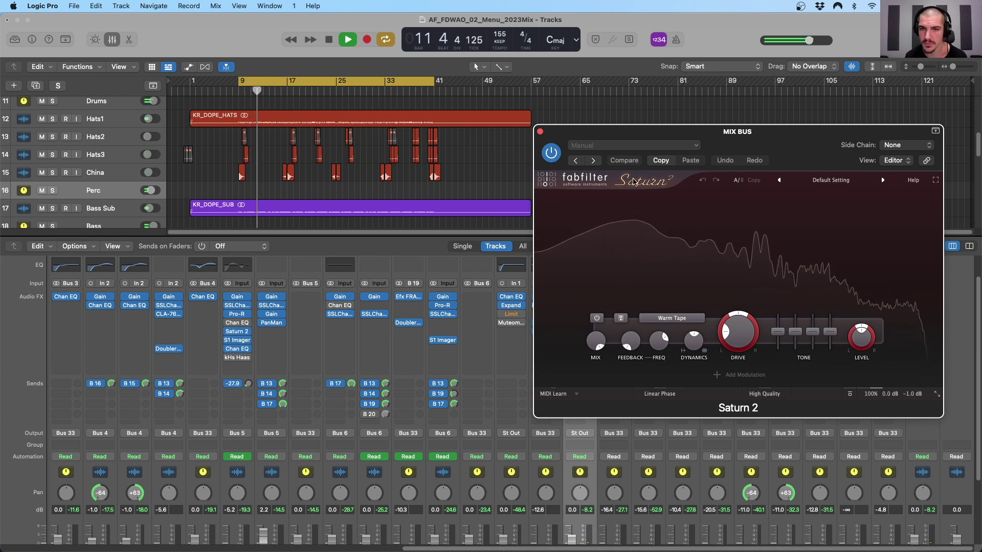
pyautogui.click(550, 153)
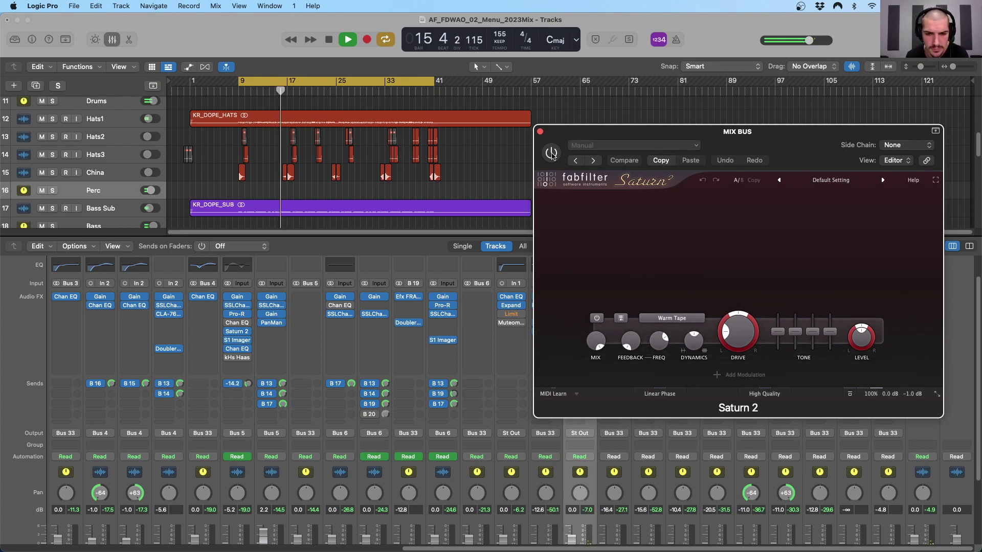
pyautogui.click(551, 153)
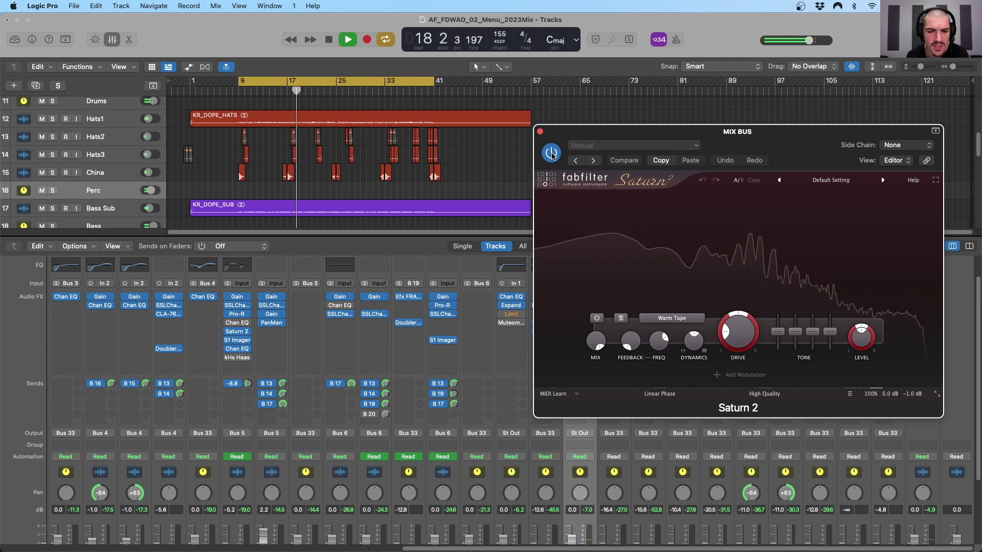
# Raise the MIX BUS Saturn 2 Drive to about 49% and compare the saturation bypassed and active during playback
pyautogui.moveTo(734, 326)
pyautogui.moveTo(734, 326); pyautogui.dragTo(745, 274)
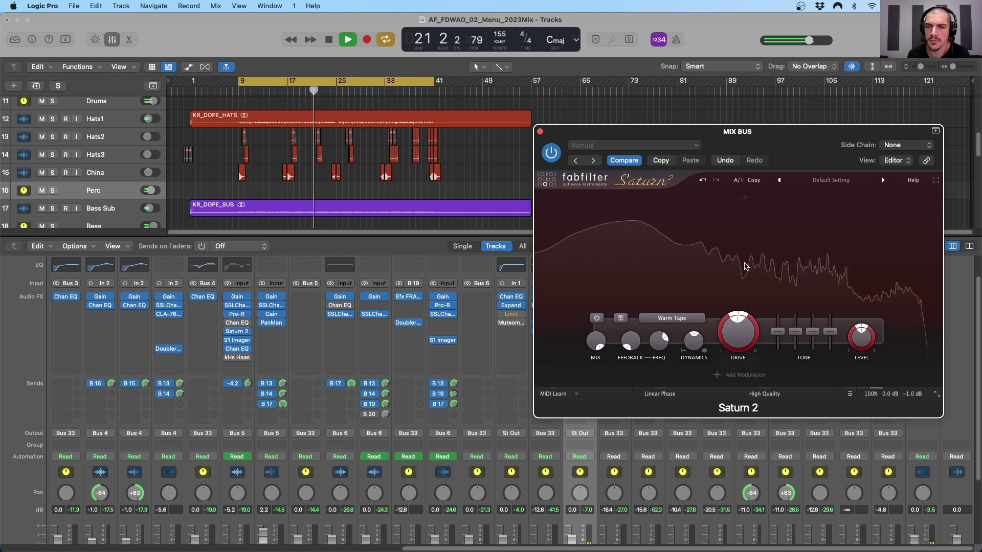
pyautogui.click(552, 152)
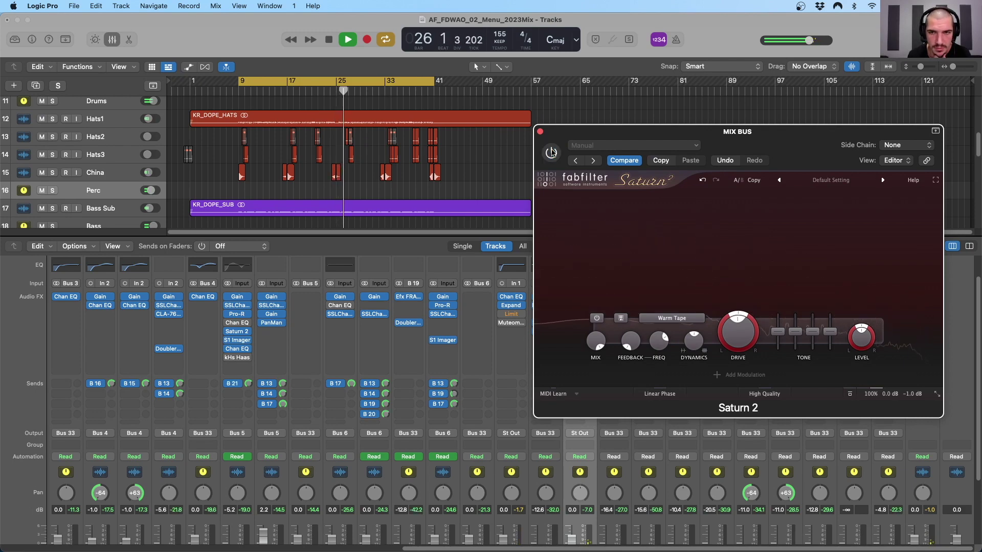
pyautogui.click(552, 152)
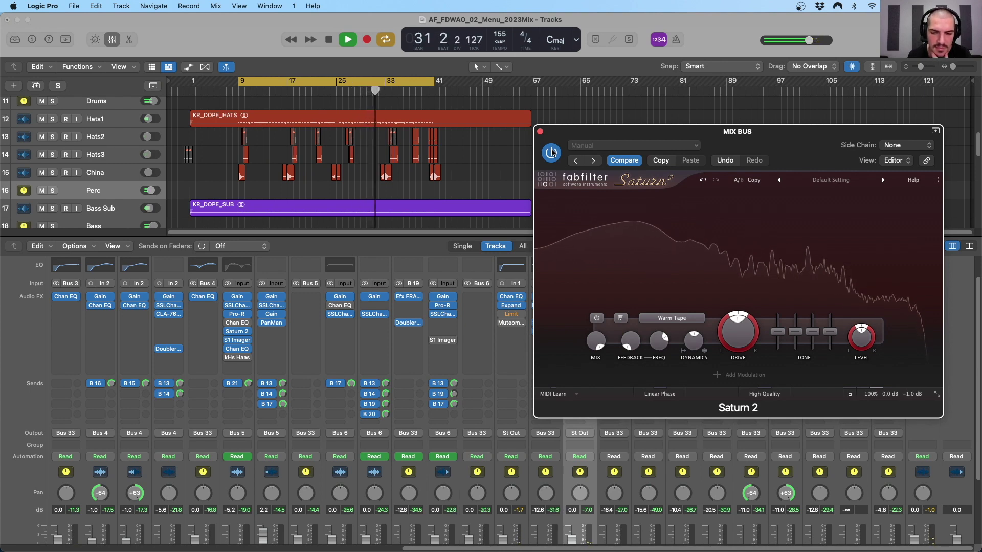
pyautogui.click(552, 152)
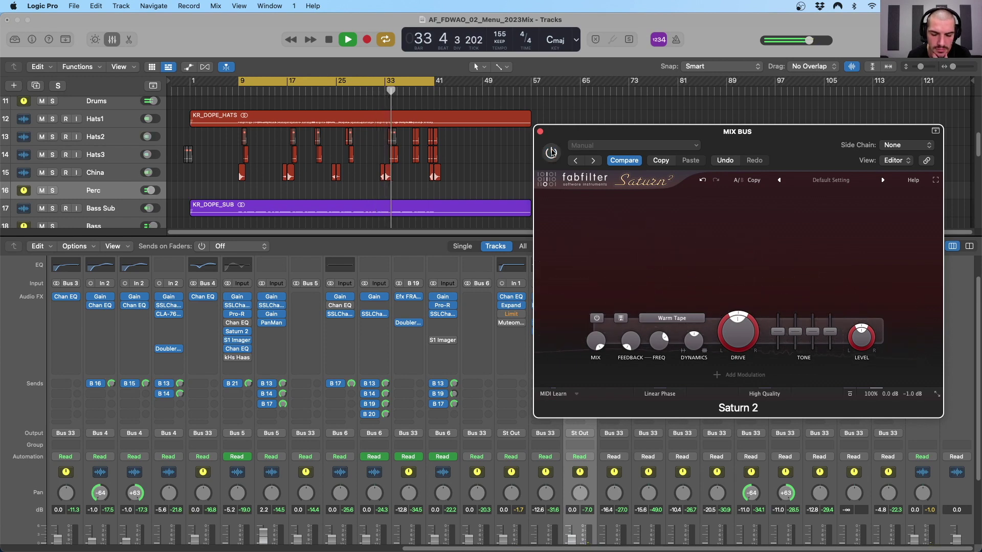
pyautogui.click(552, 152)
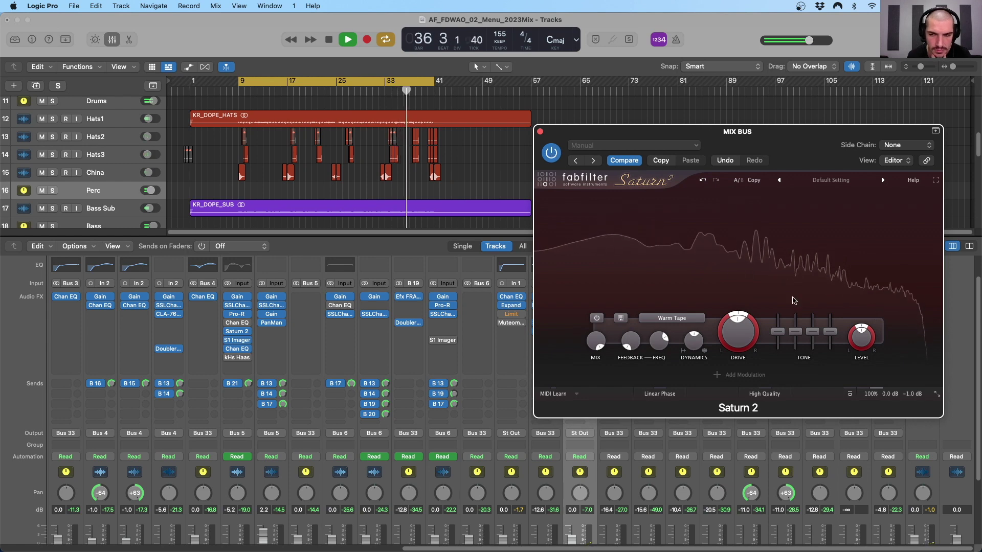
# Lower the Saturn 2 output level to -2.4 dB, compare the plug-in bypassed and active, and stop playback
pyautogui.moveTo(915, 398)
pyautogui.moveTo(915, 398); pyautogui.dragTo(914, 425)
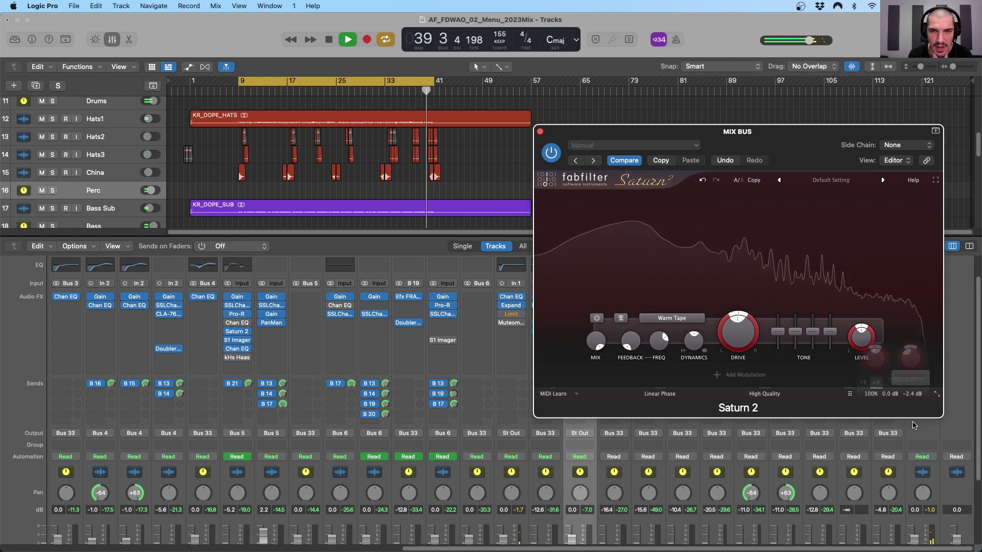
pyautogui.click(554, 153)
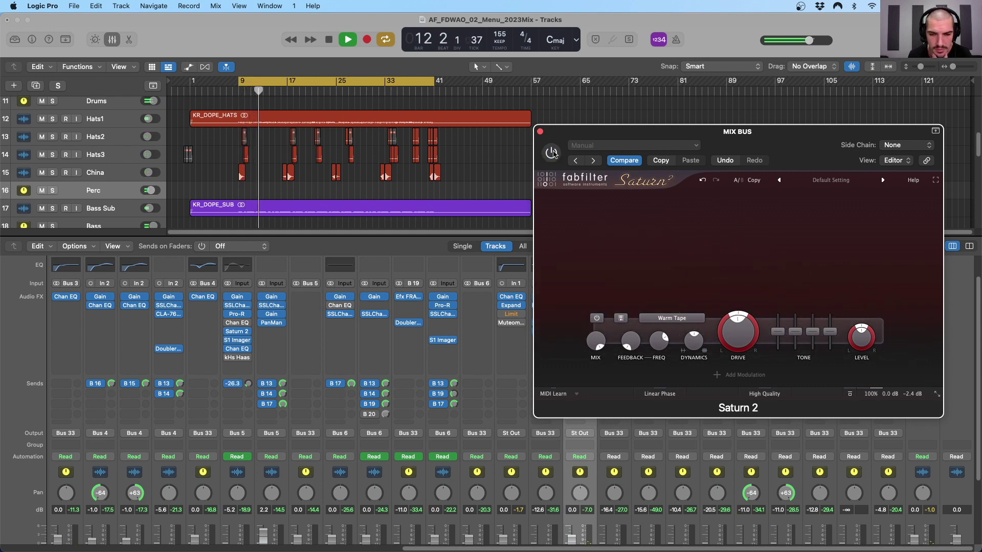
pyautogui.click(553, 154)
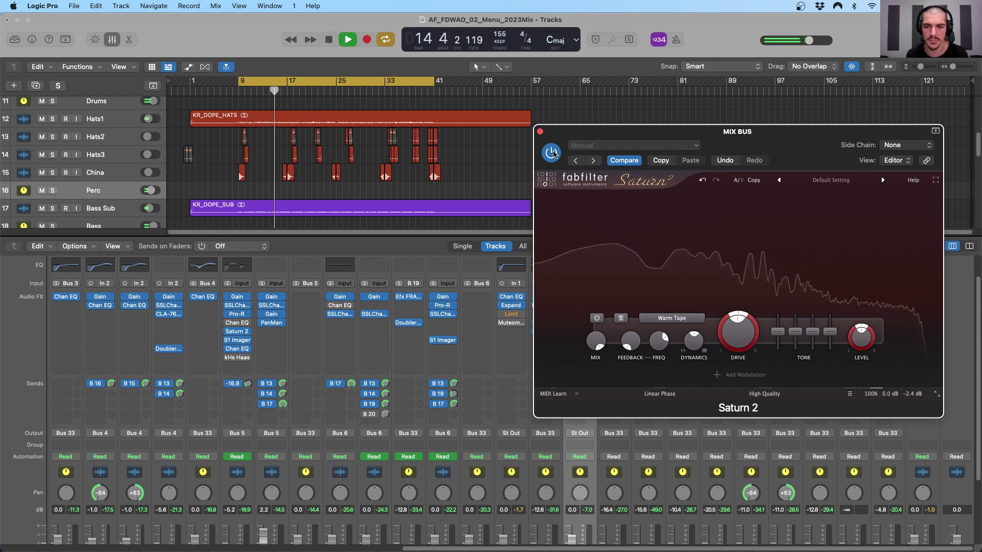
pyautogui.press('space')
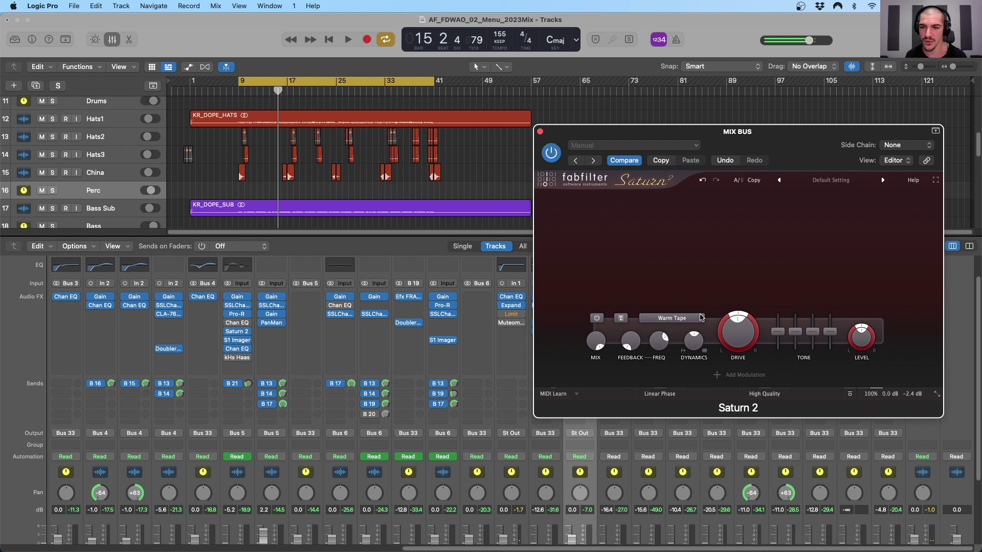
# Audition the Saturn 2 Drive at 100% over the cycle range and bring it back to slightly above the midpoint
pyautogui.moveTo(739, 333)
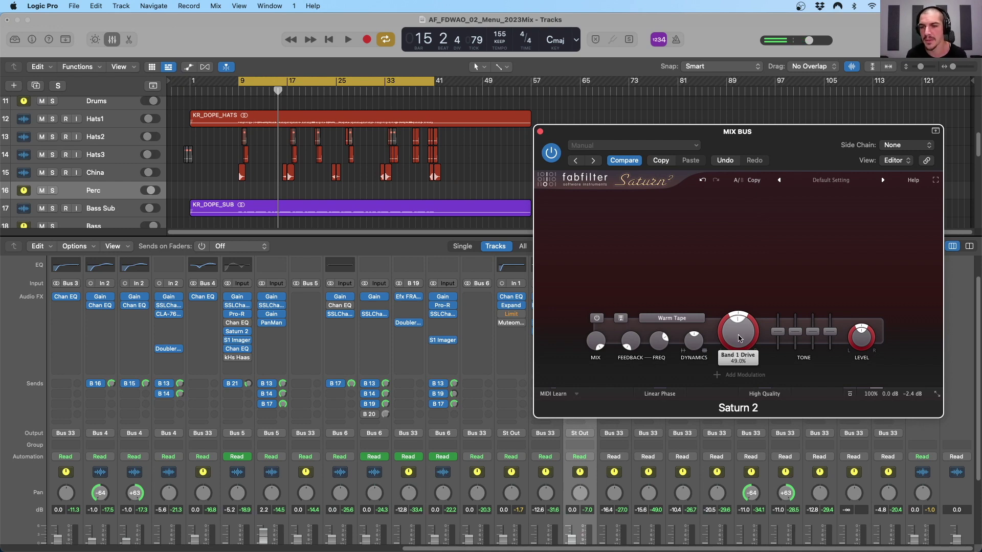
pyautogui.moveTo(739, 339); pyautogui.dragTo(745, 272)
pyautogui.press('space')
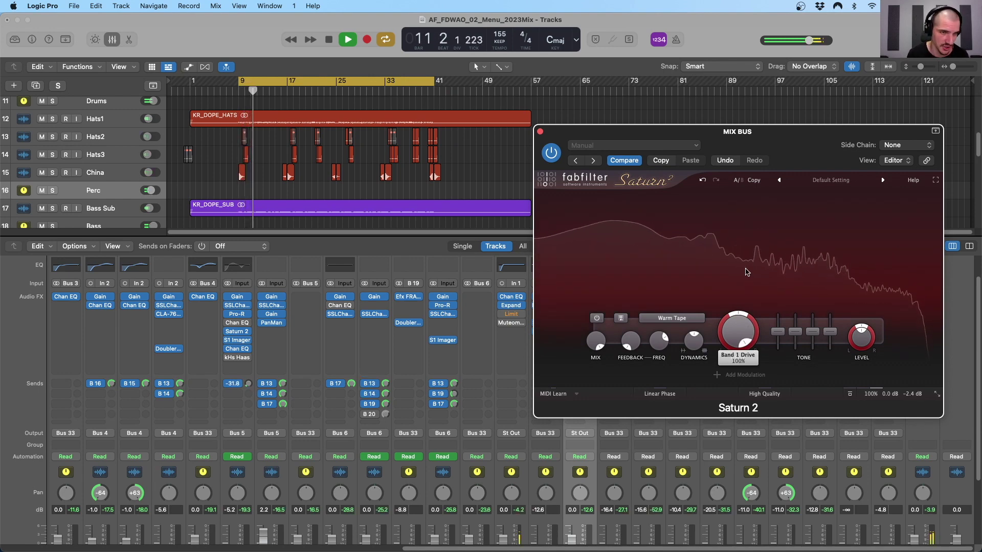
pyautogui.moveTo(745, 273); pyautogui.dragTo(736, 376)
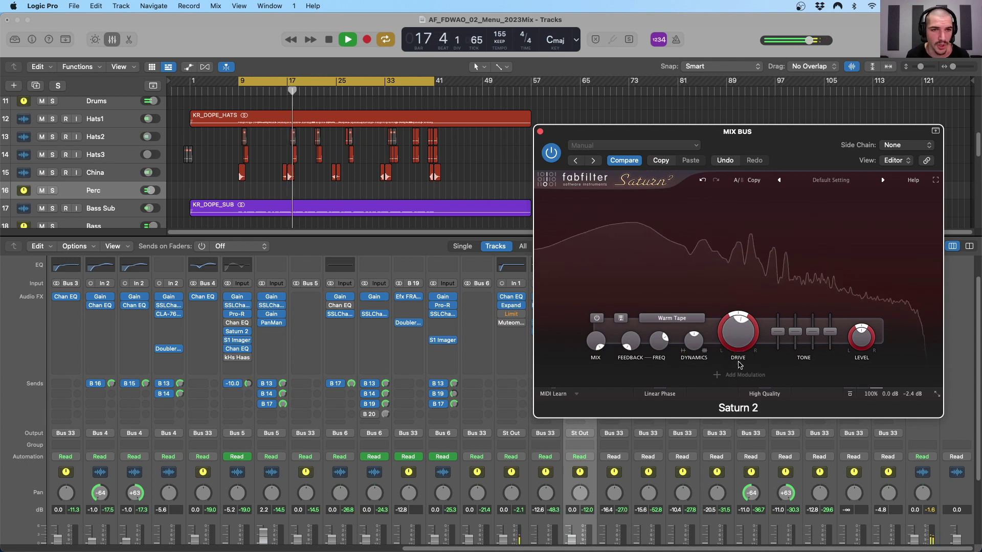
# Compare the MIX BUS with Saturn 2 bypassed and active, stop playback, leave the plug-in bypassed, and close its window
pyautogui.click(551, 153)
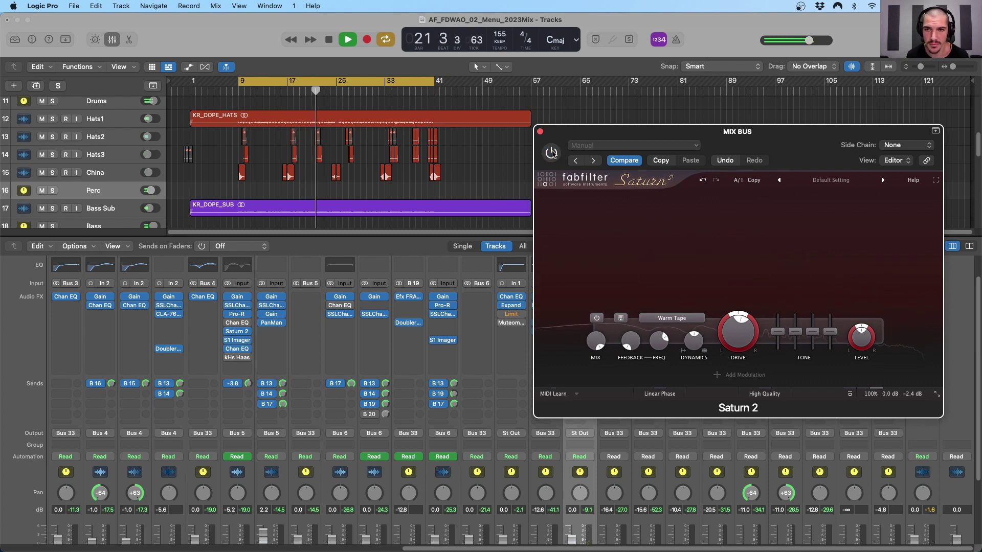
pyautogui.click(551, 153)
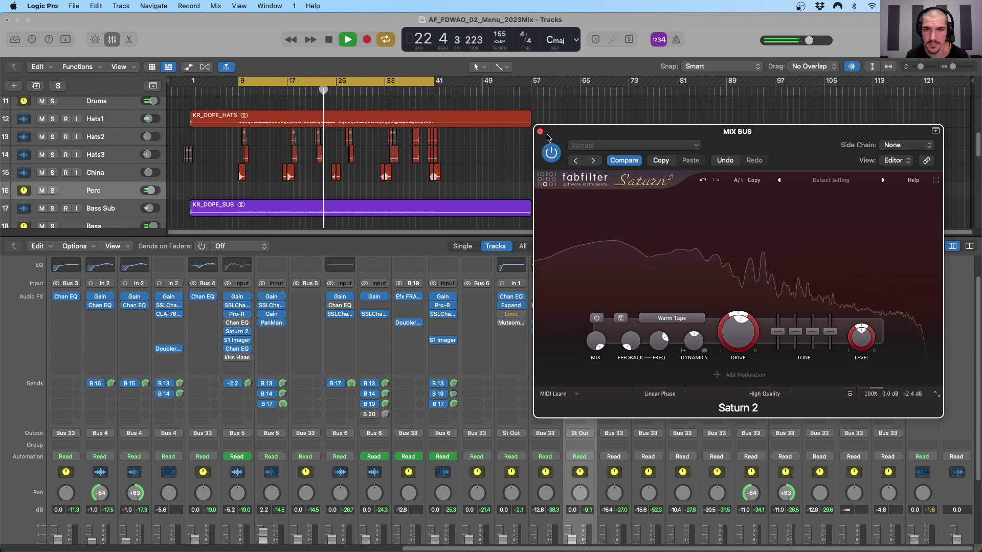
pyautogui.press('space')
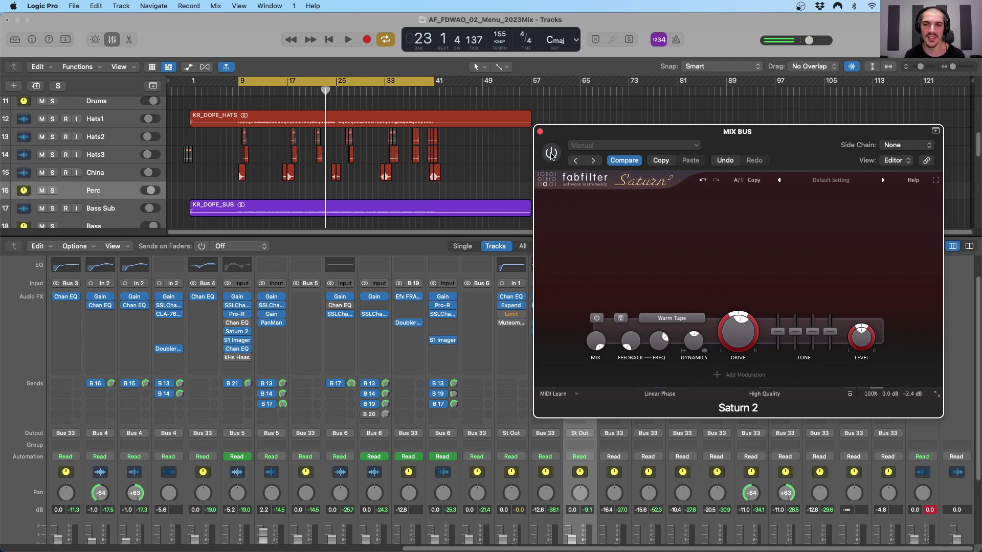
pyautogui.click(541, 134)
# Review the effects return channels after the MIX BUS, checking the names and plug-ins of the plate, delay and reverb returns
pyautogui.scroll(-4, 565, 371)
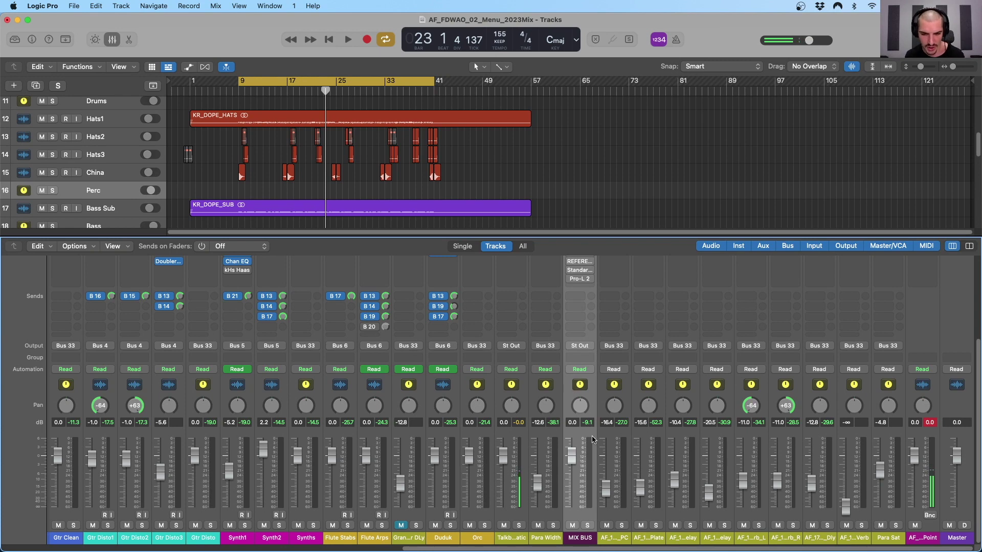
pyautogui.click(663, 409)
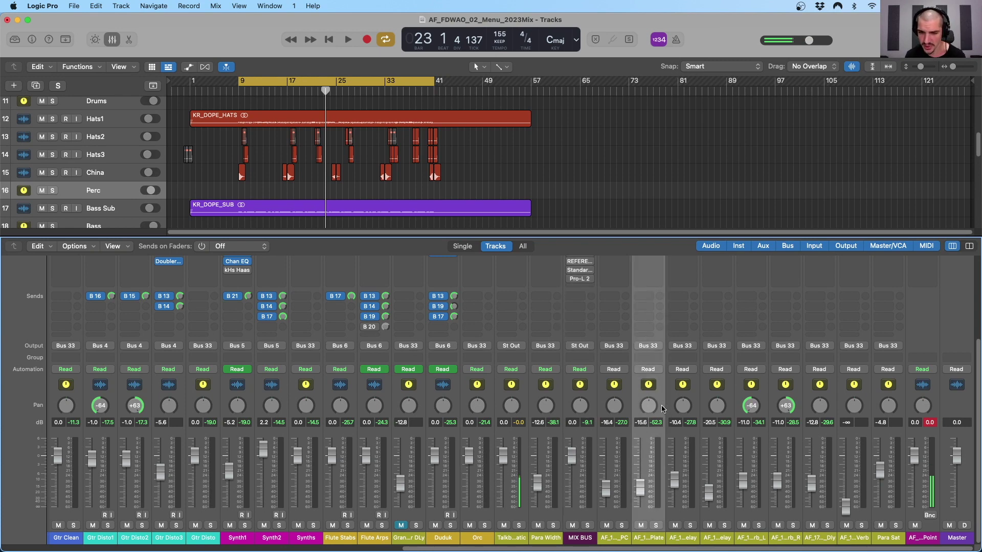
pyautogui.doubleClick(649, 538)
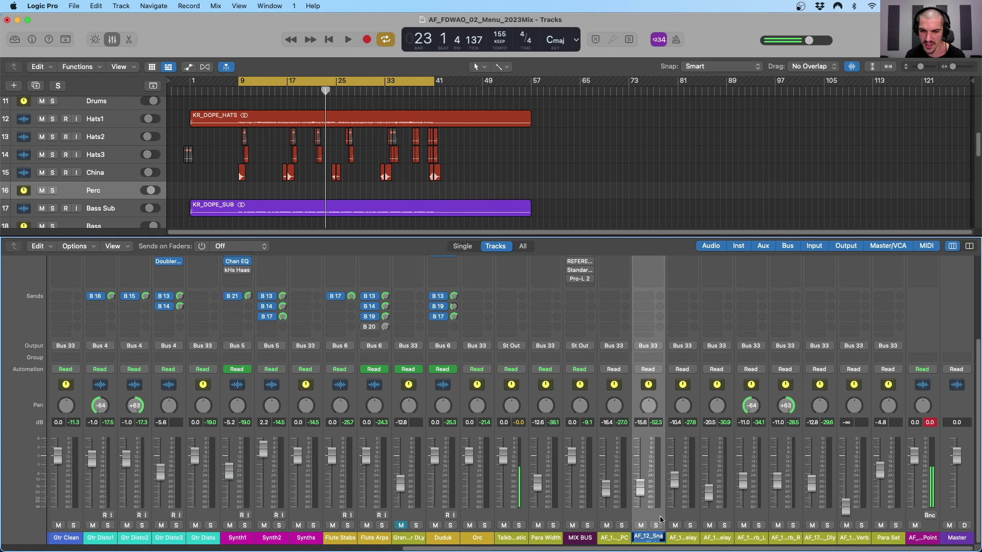
pyautogui.click(662, 399)
pyautogui.doubleClick(682, 538)
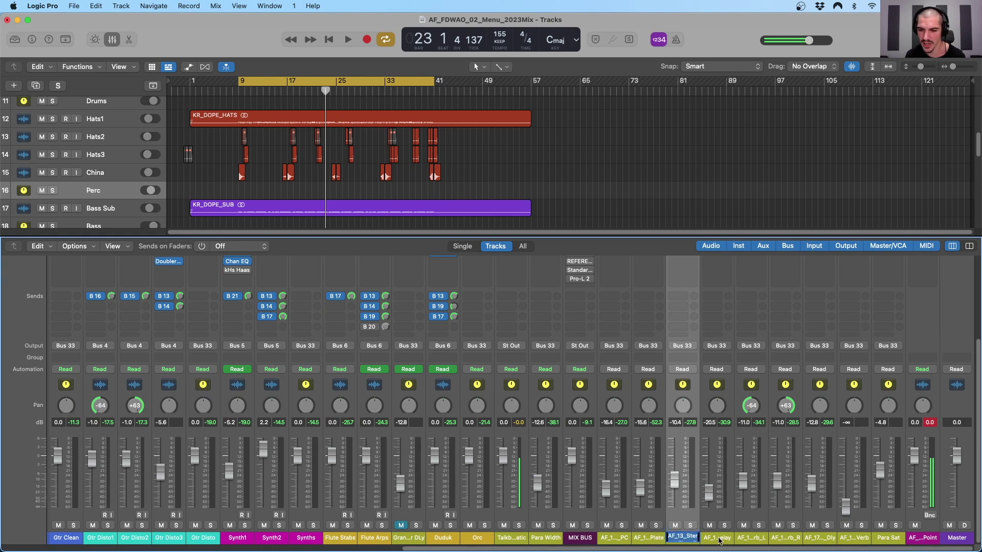
pyautogui.click(720, 541)
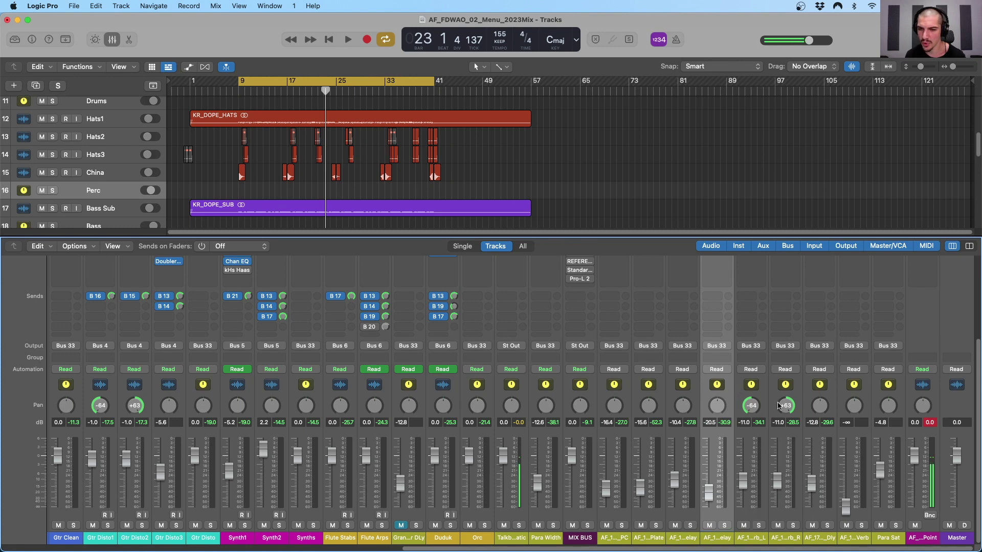
pyautogui.click(828, 405)
pyautogui.click(868, 399)
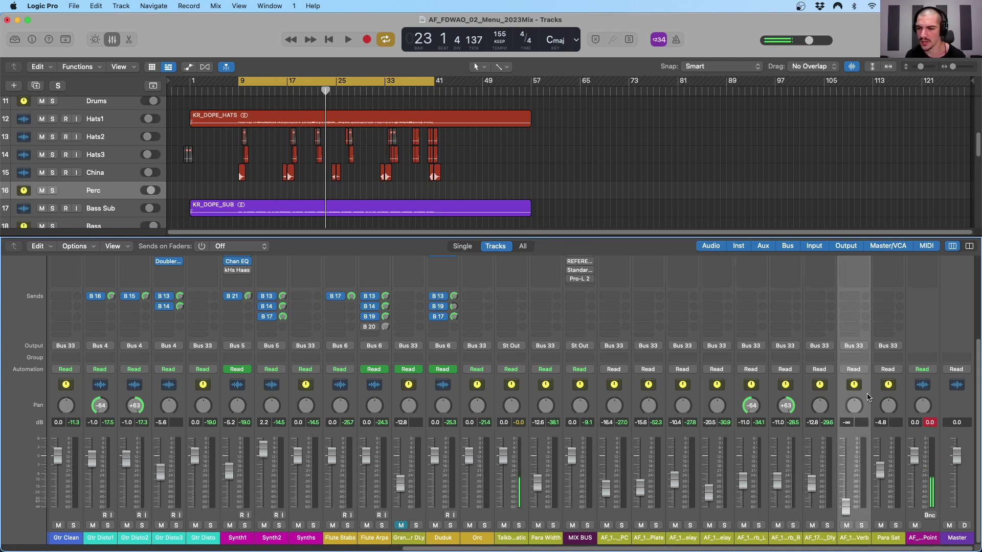
pyautogui.scroll(5, 867, 399)
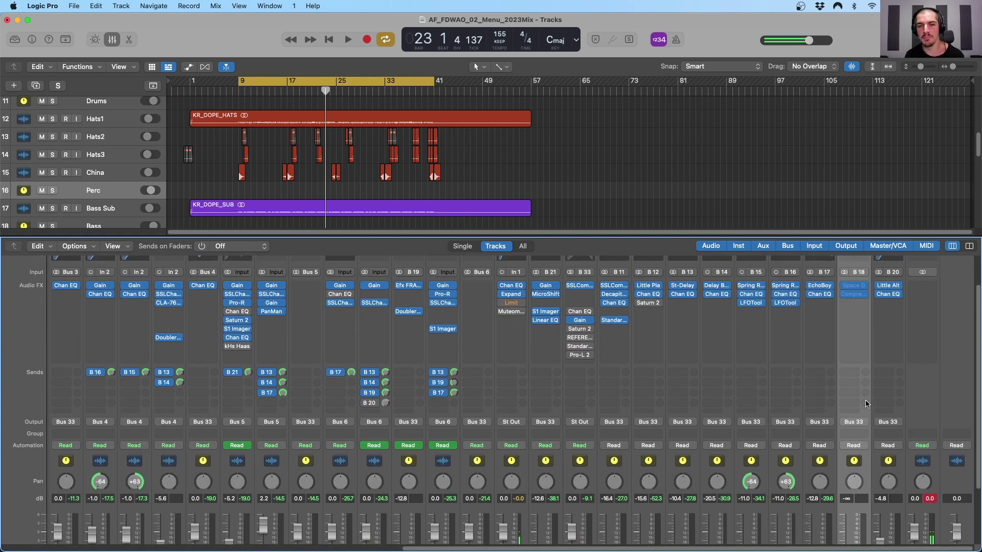
pyautogui.scroll(2, 868, 403)
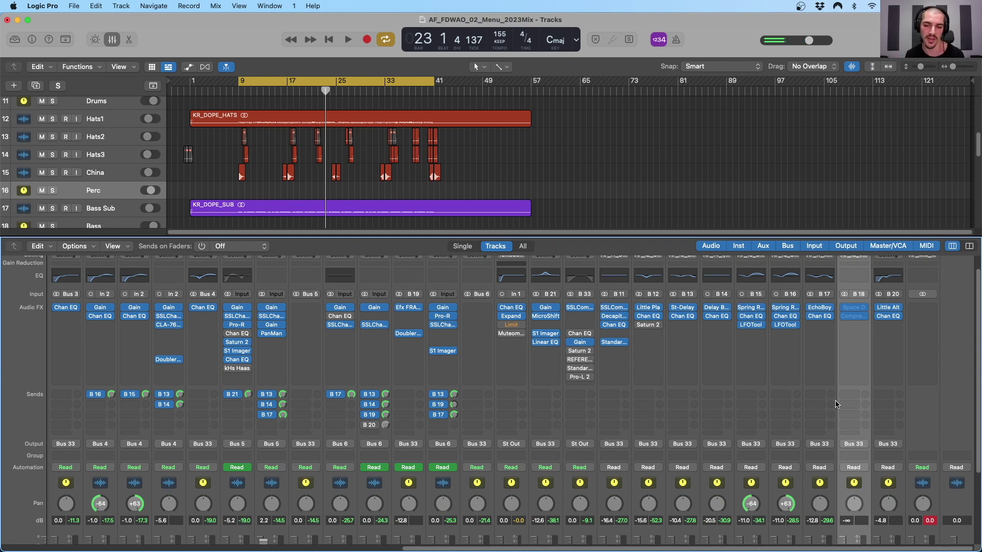
# Select the stereo slap and 1/4 mono delay returns and inspect the settings of their Stereo Delay and Delay BRIGADE plug-ins
pyautogui.click(696, 493)
pyautogui.scroll(-5, 695, 492)
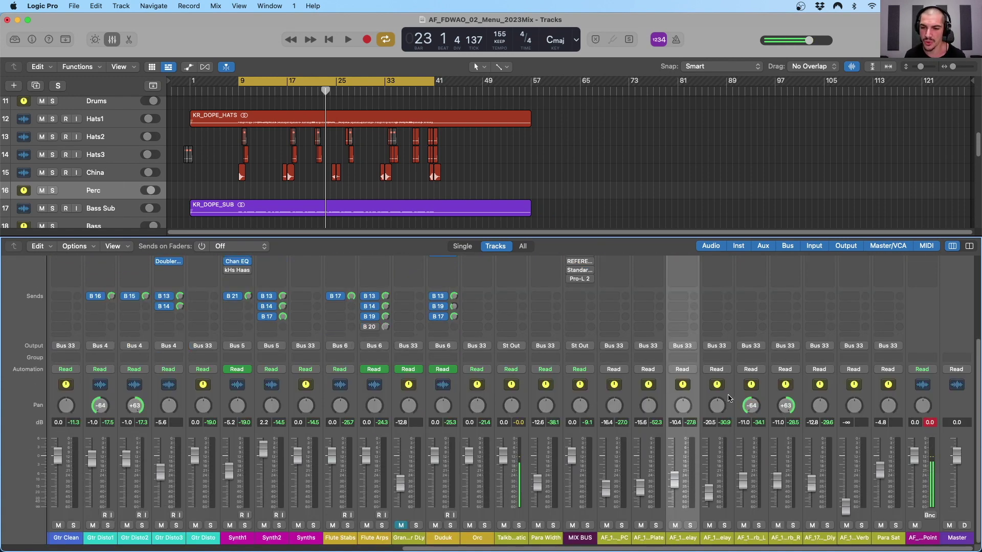
pyautogui.scroll(5, 721, 401)
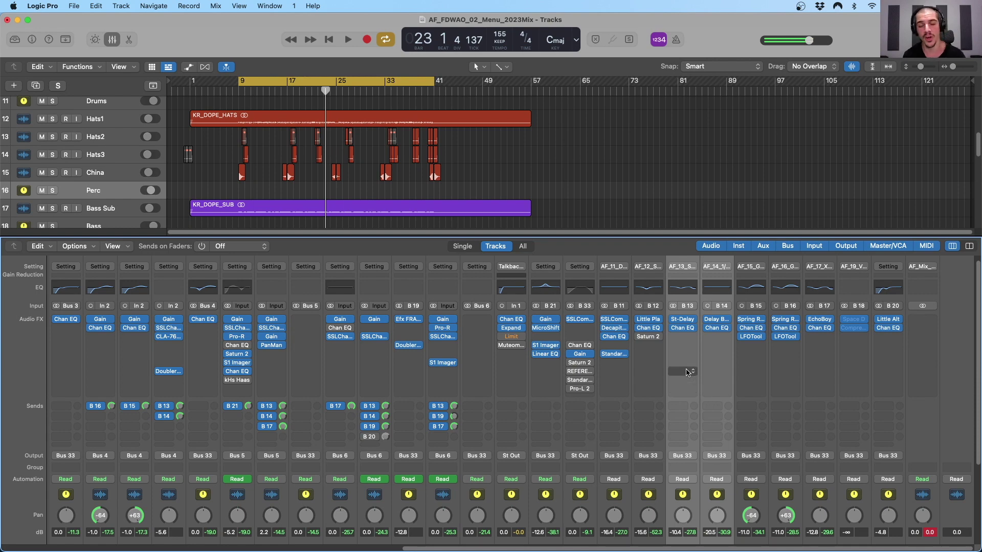
pyautogui.click(684, 322)
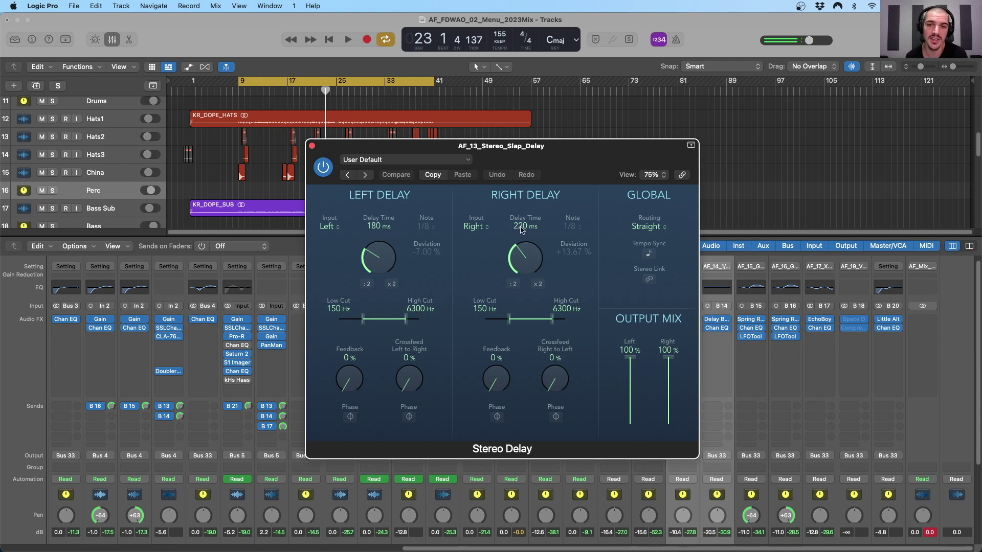
pyautogui.click(312, 147)
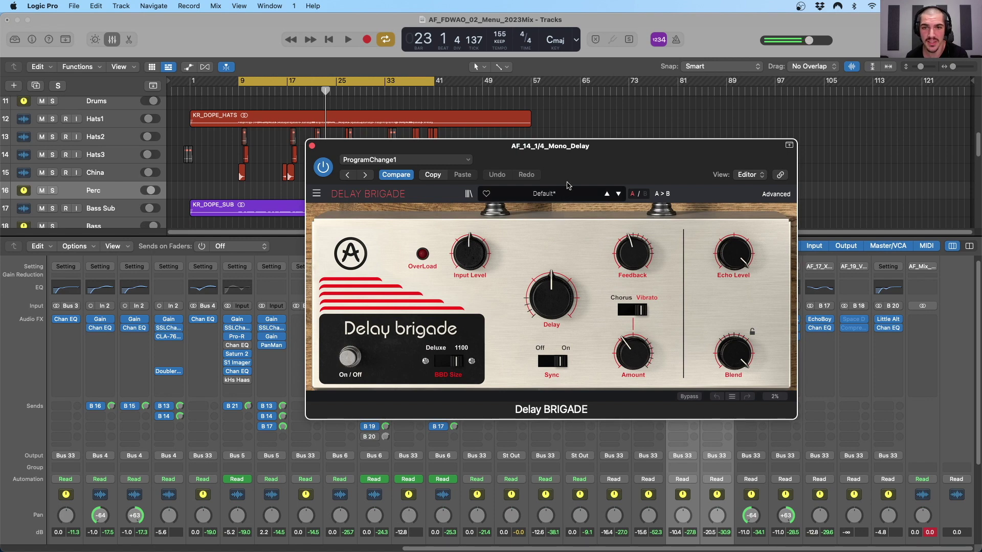
pyautogui.moveTo(574, 153)
pyautogui.mouseDown()
pyautogui.moveTo(561, 154)
pyautogui.moveTo(571, 158)
pyautogui.mouseUp()
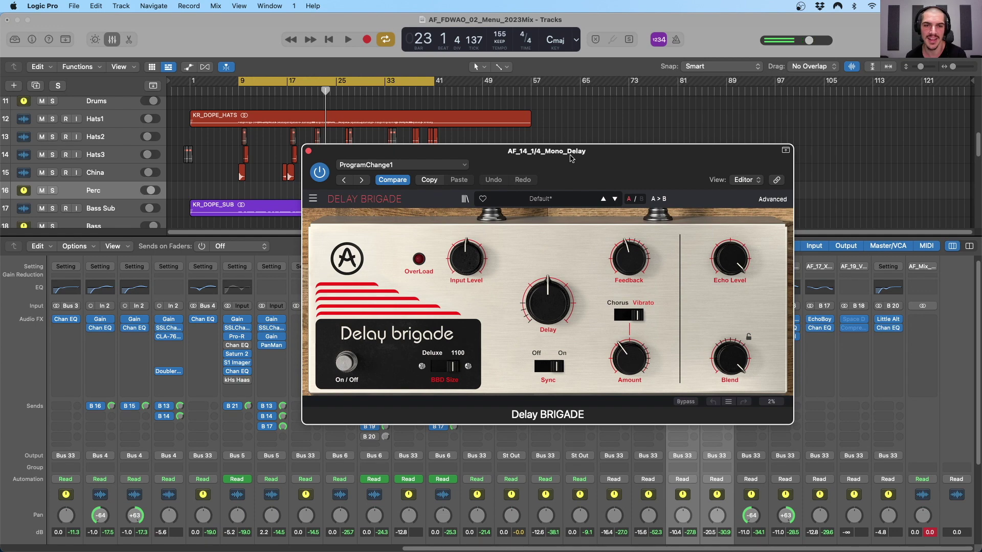
# Close the Delay BRIGADE window and look along the mixer for the channels that send to bus 13
pyautogui.click(308, 151)
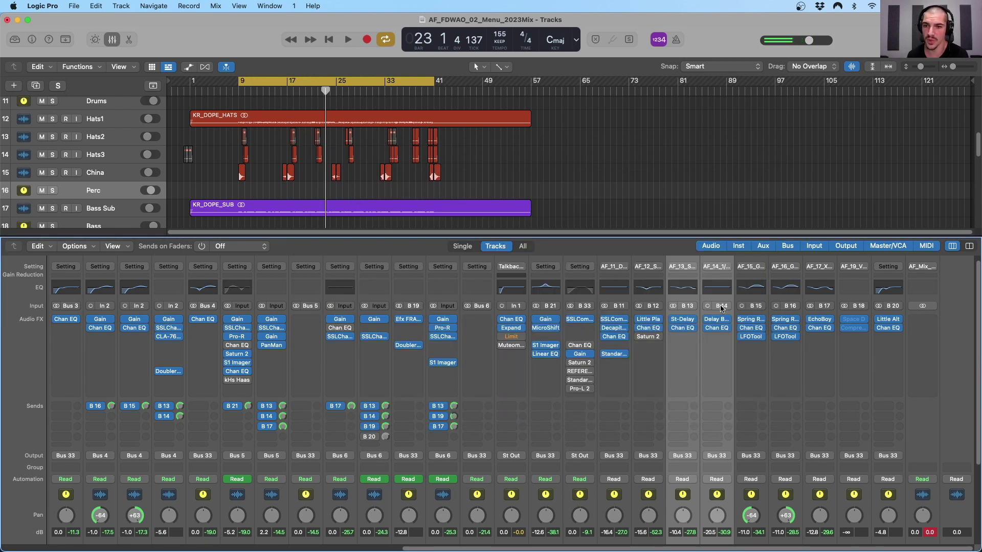
pyautogui.click(682, 301)
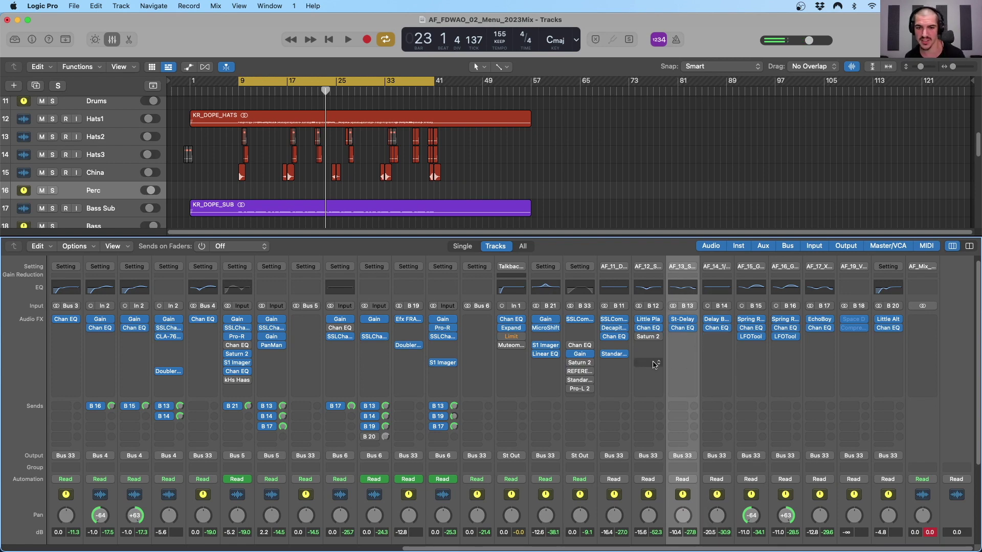
pyautogui.click(454, 505)
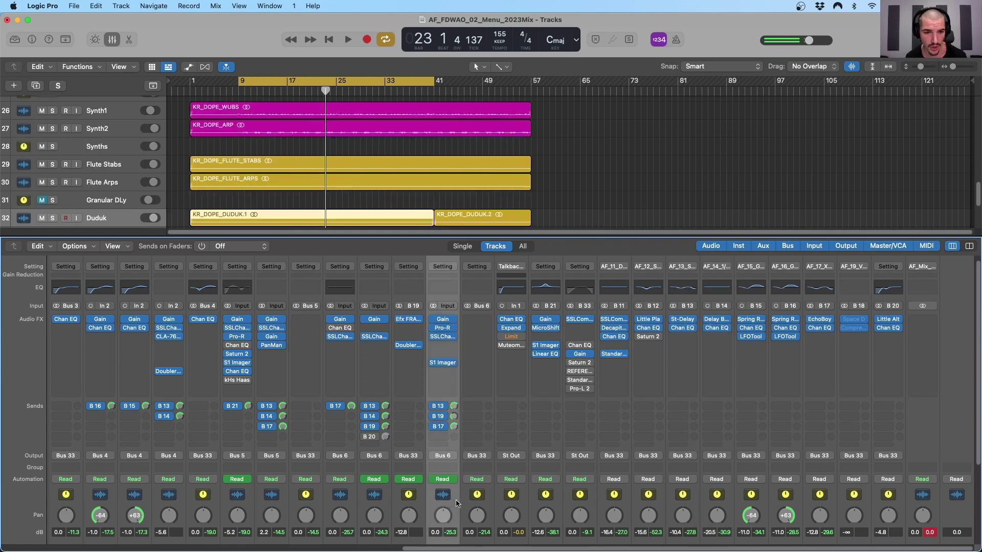
pyautogui.hscroll(-10, 378, 495)
pyautogui.hscroll(-12, 371, 496)
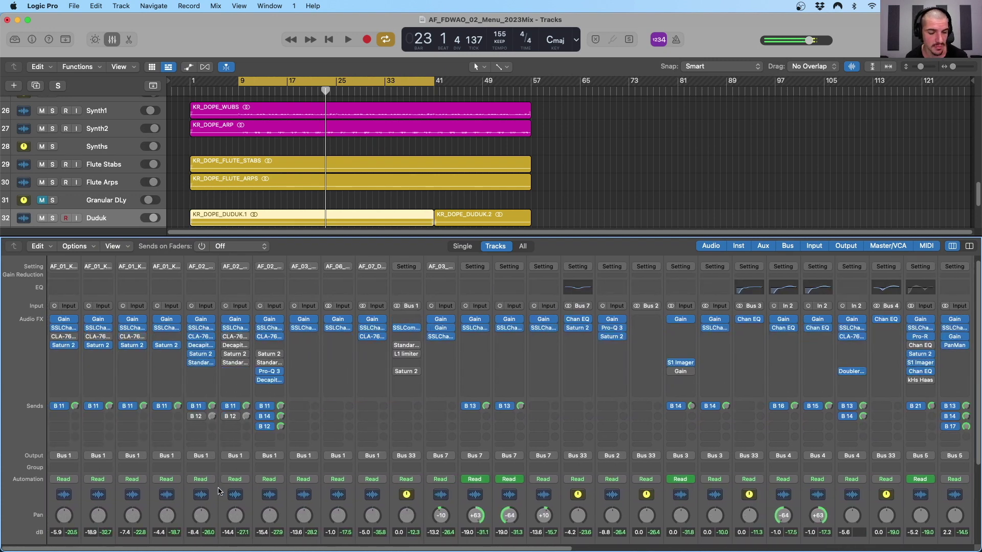
# Select the Hats2 channel and enlarge the mixer area to show the full faders and channel names
pyautogui.scroll(-3, 437, 450)
pyautogui.click(485, 464)
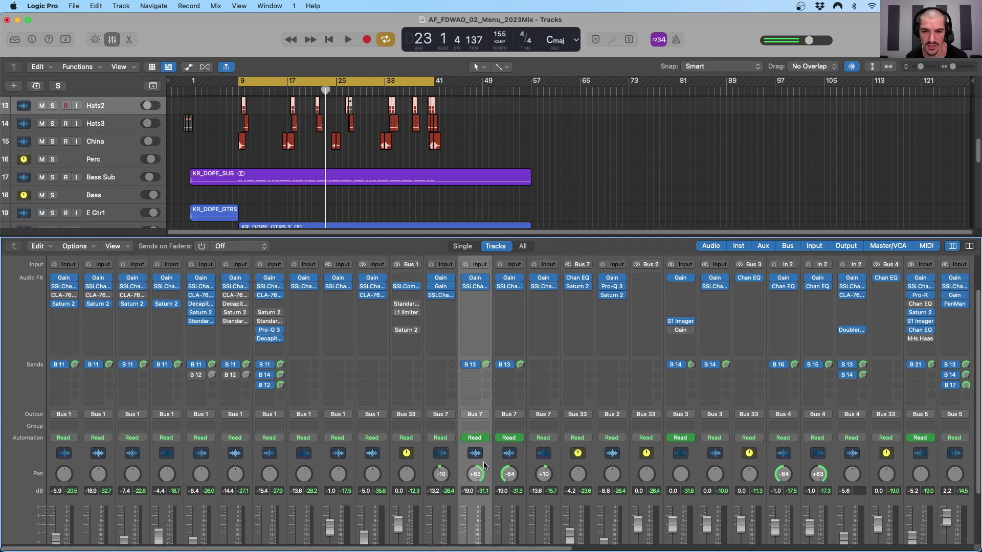
pyautogui.scroll(-1, 486, 399)
pyautogui.moveTo(473, 235); pyautogui.dragTo(472, 231)
pyautogui.moveTo(472, 187); pyautogui.dragTo(474, 120)
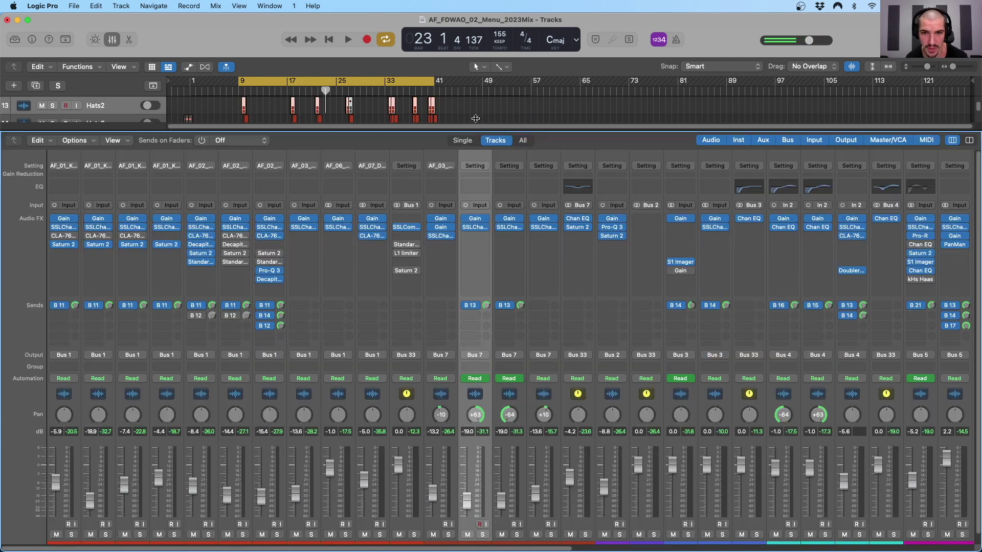
# Add the other channels sending to bus 13 to the selection: Hats3, Gtr Disto3, Synth2, Flute Arps and Duduk
pyautogui.keyDown('shift'); pyautogui.click(525, 396); pyautogui.keyUp('shift')
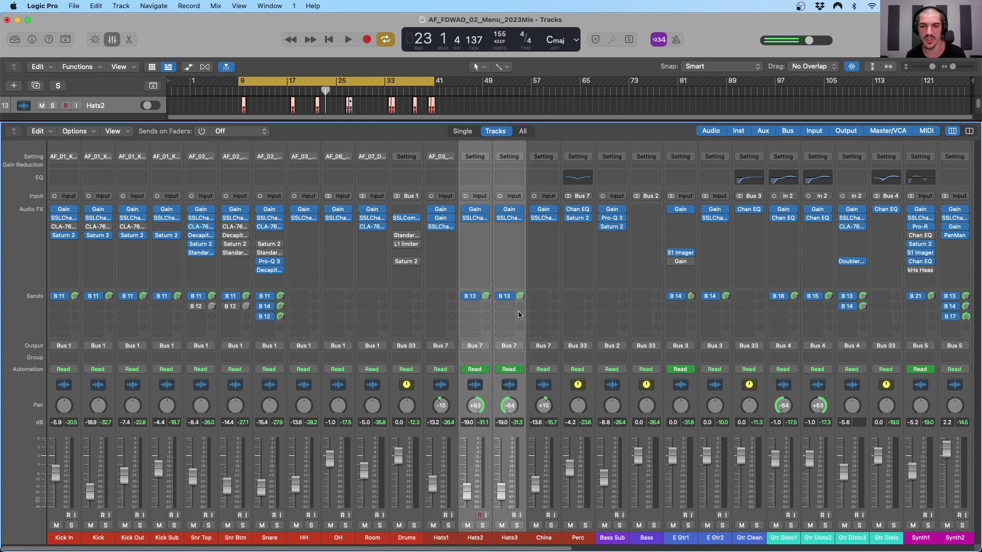
pyautogui.hscroll(2, 504, 306)
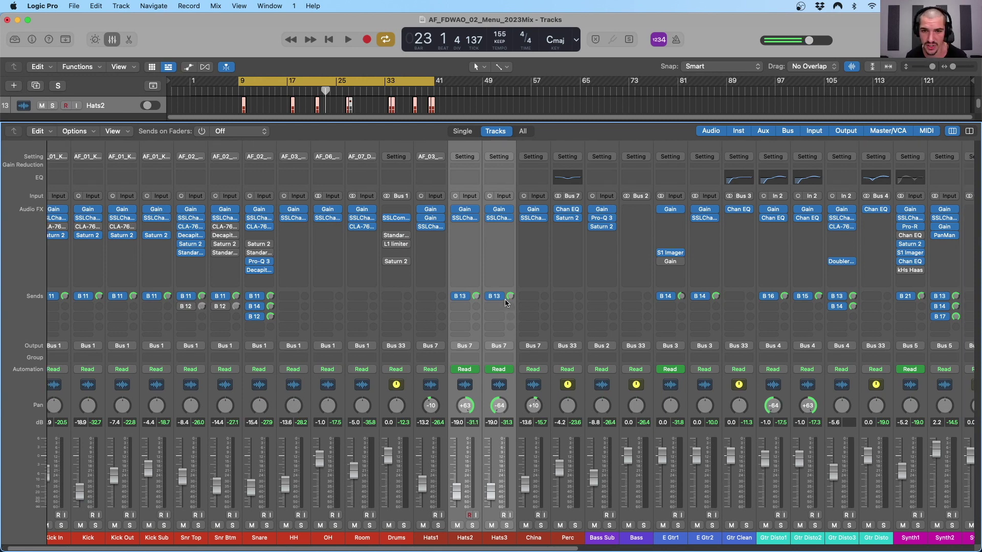
pyautogui.hscroll(10, 491, 303)
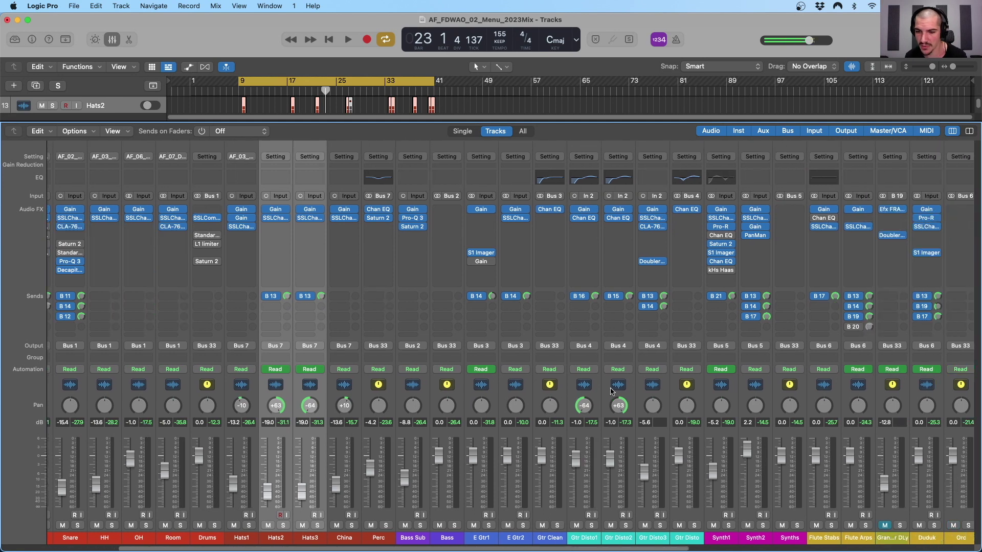
pyautogui.keyDown('shift'); pyautogui.click(663, 397); pyautogui.keyUp('shift')
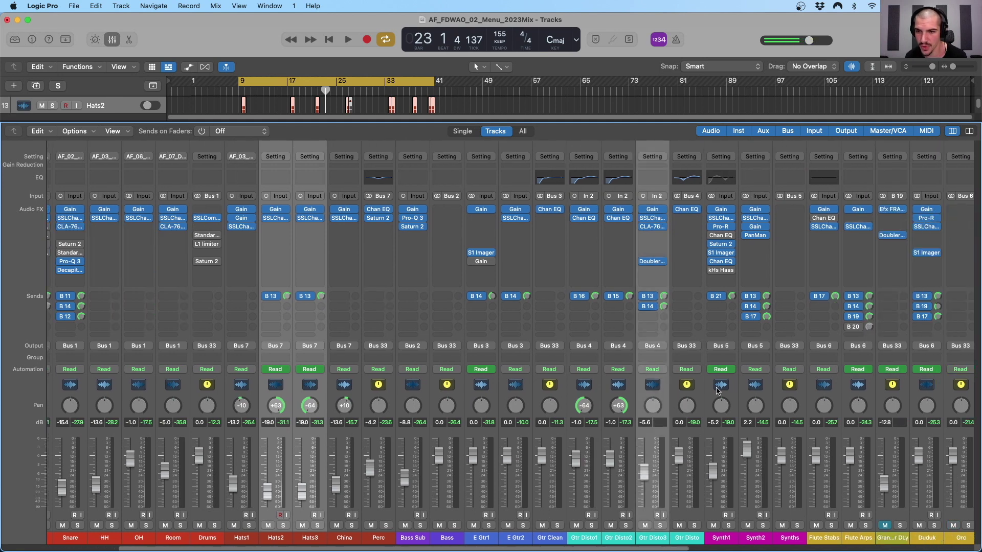
pyautogui.keyDown('shift'); pyautogui.click(769, 399); pyautogui.keyUp('shift')
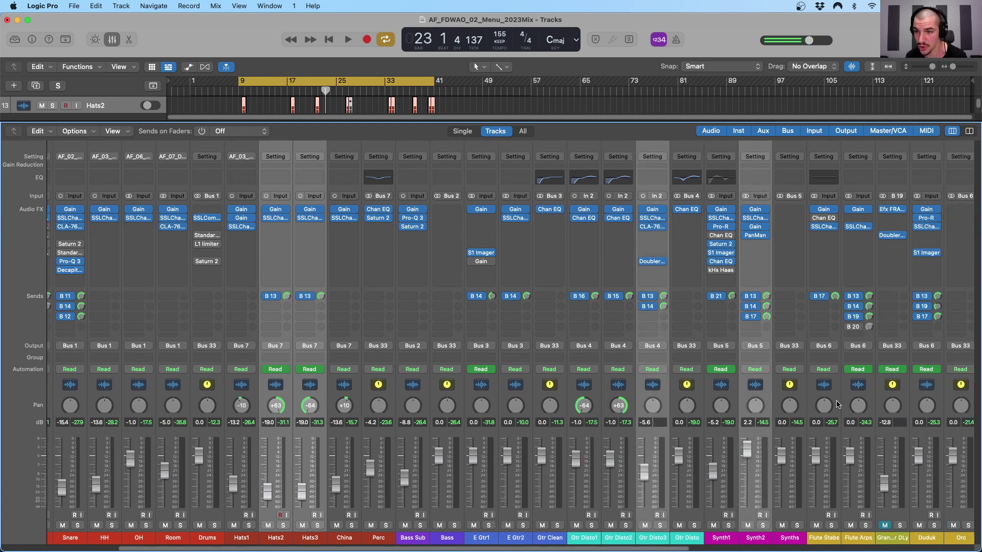
pyautogui.keyDown('shift'); pyautogui.click(871, 397); pyautogui.keyUp('shift')
pyautogui.hscroll(5, 869, 398)
pyautogui.hscroll(4, 869, 398)
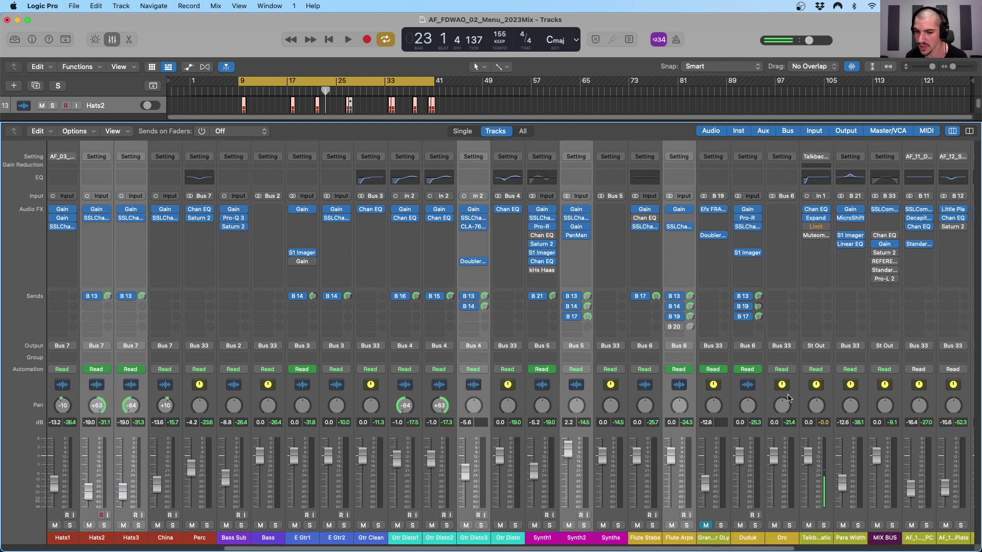
pyautogui.keyDown('shift'); pyautogui.click(760, 399); pyautogui.keyUp('shift')
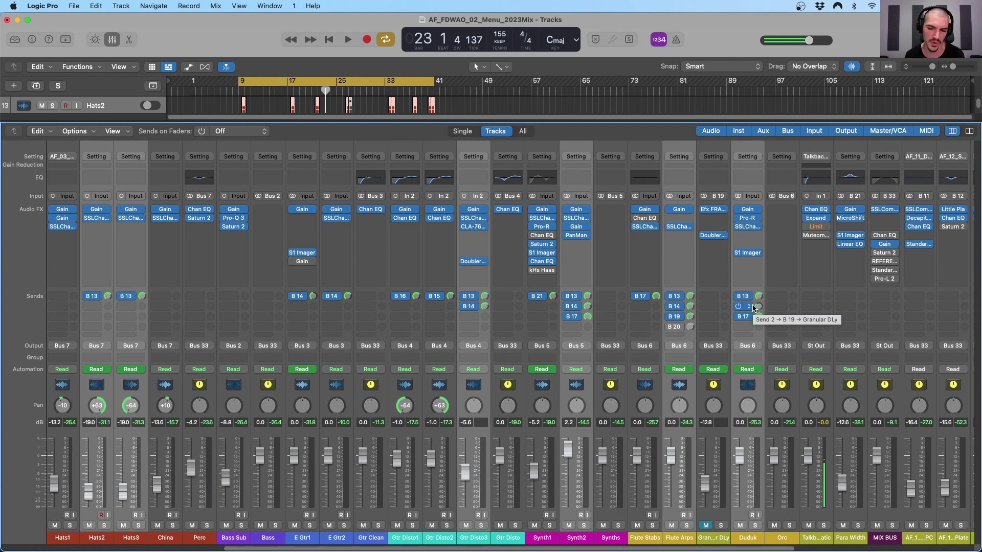
# Select the bus 13 stereo delay return on its own, followed by the bus 14 mono delay return
pyautogui.hscroll(10, 759, 397)
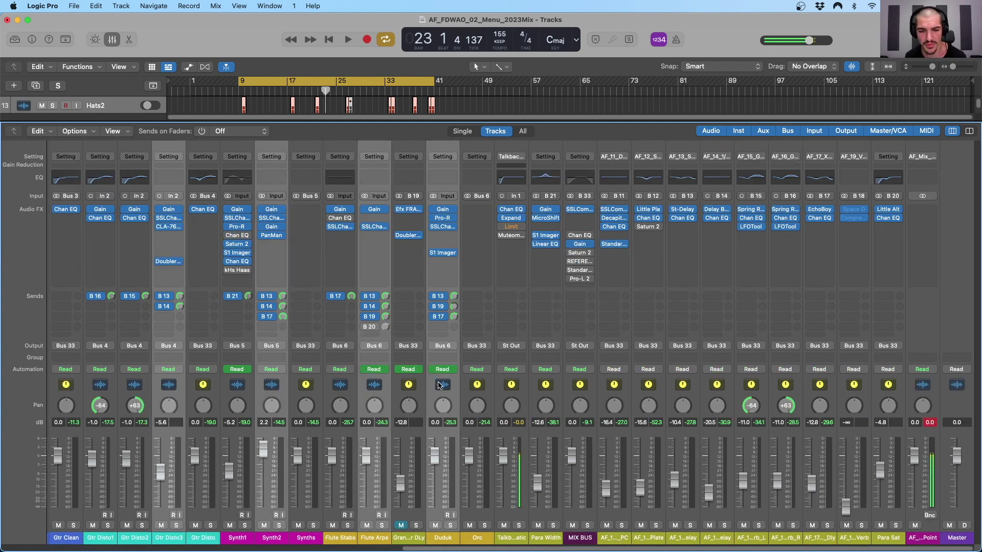
pyautogui.click(696, 396)
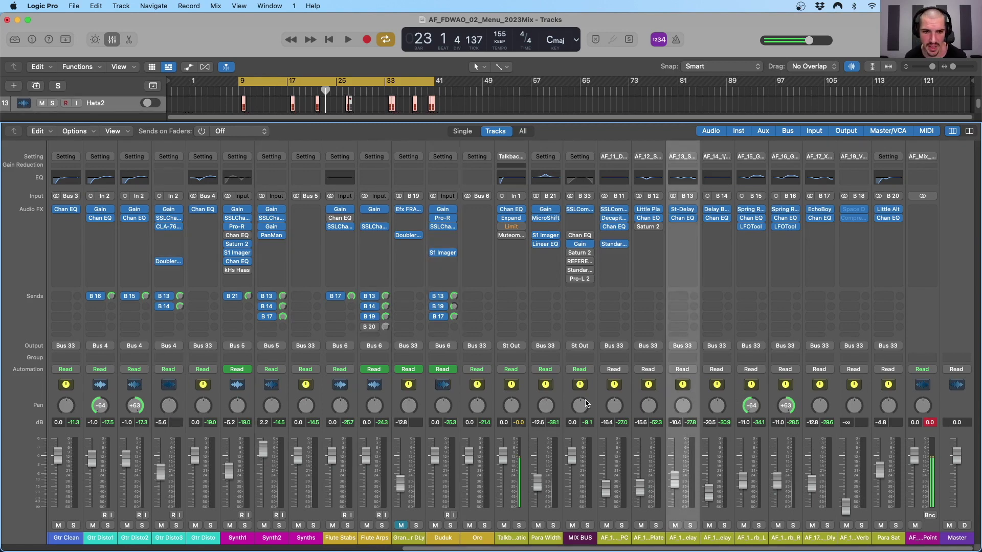
pyautogui.click(731, 396)
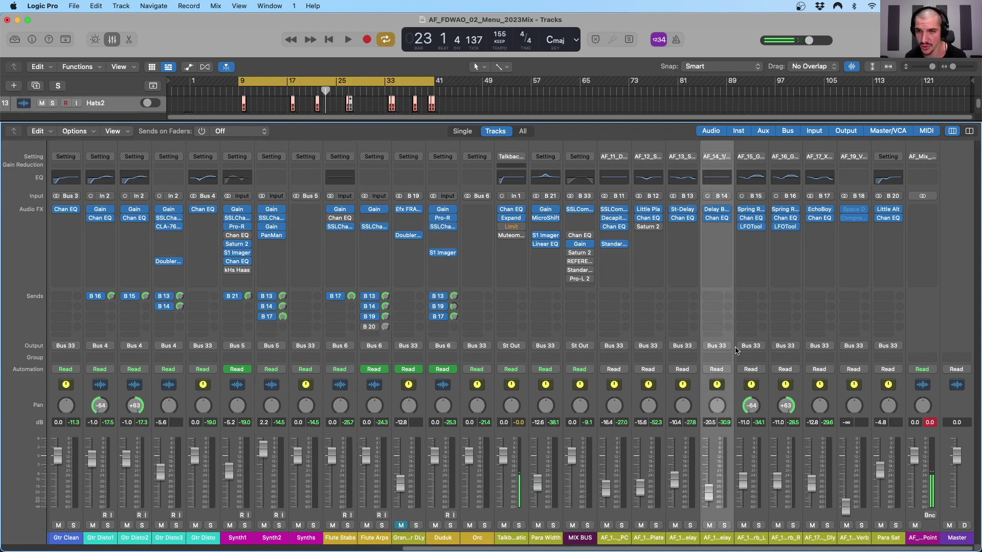
# Select the channels sending to bus 14 together: Flute Arps, Synth2, Gtr Disto3, E Gtr1, E Gtr2 and Snare
pyautogui.click(386, 392)
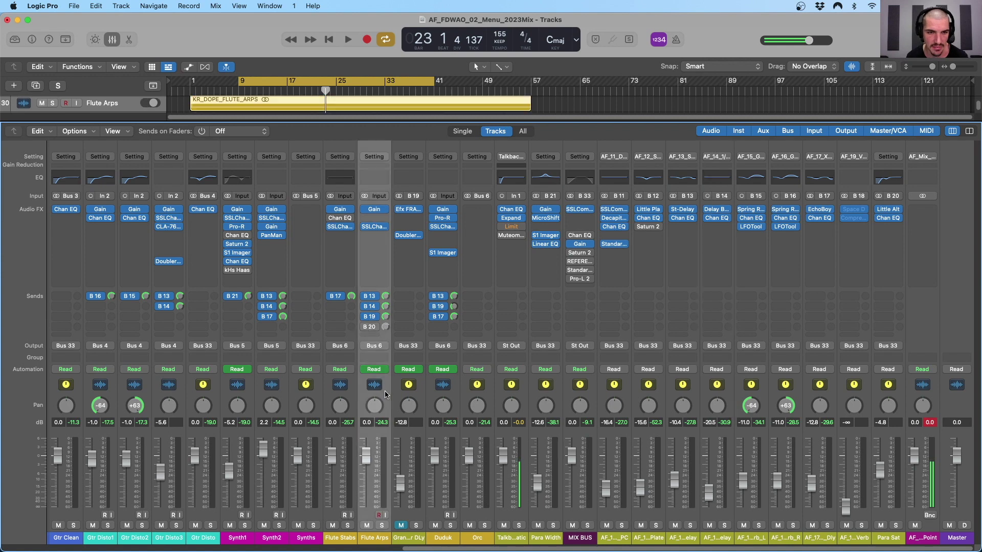
pyautogui.hscroll(-2, 337, 393)
pyautogui.keyDown('shift'); pyautogui.click(324, 397); pyautogui.keyUp('shift')
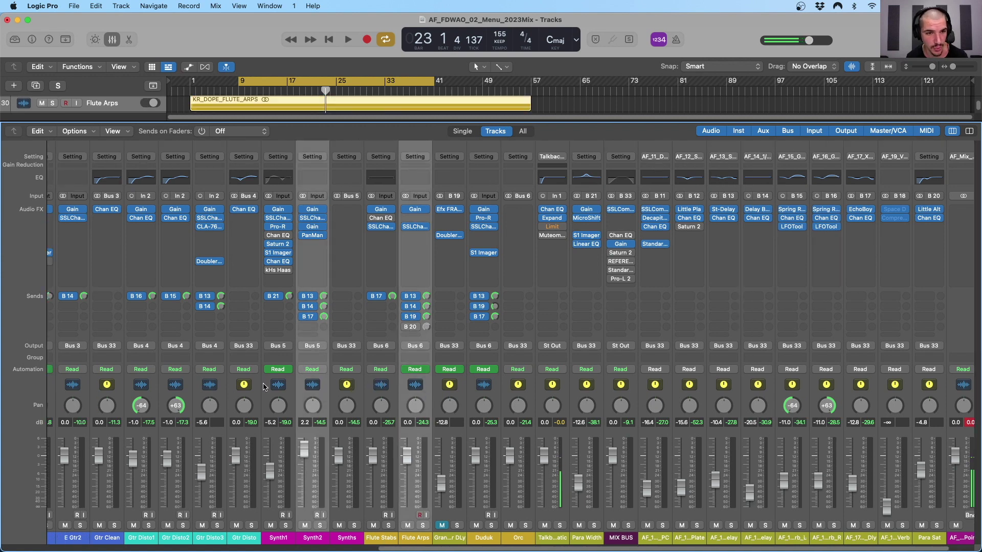
pyautogui.hscroll(-2, 266, 387)
pyautogui.hscroll(-2, 265, 387)
pyautogui.keyDown('shift'); pyautogui.click(284, 399); pyautogui.keyUp('shift')
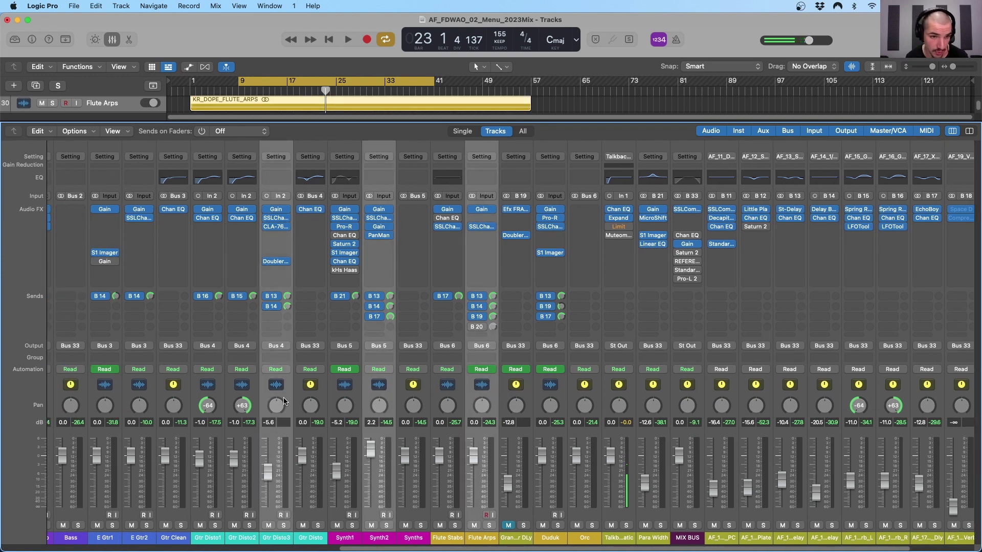
pyautogui.hscroll(-1, 281, 402)
pyautogui.hscroll(-6, 281, 402)
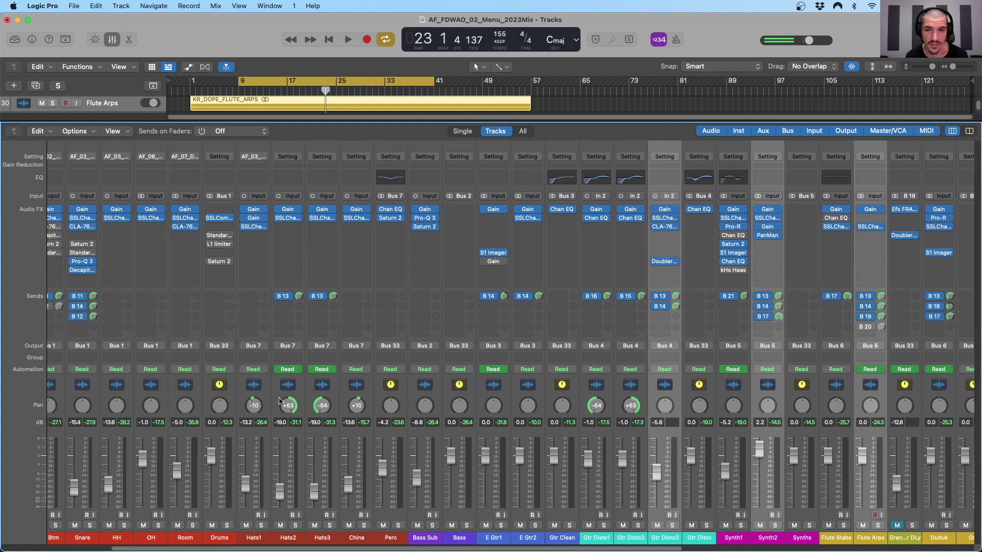
pyautogui.keyDown('shift'); pyautogui.click(537, 398); pyautogui.keyUp('shift')
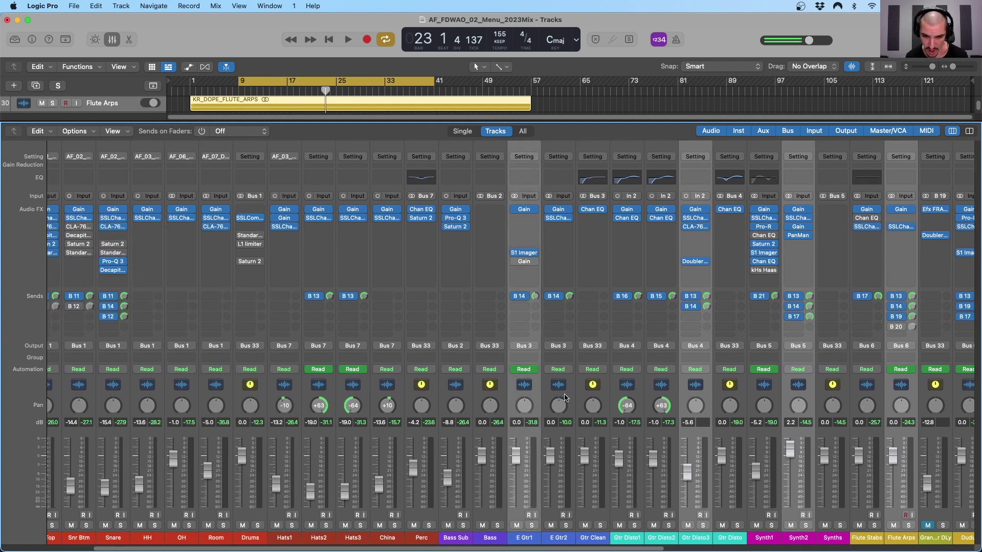
pyautogui.keyDown('shift'); pyautogui.click(565, 397); pyautogui.keyUp('shift')
pyautogui.hscroll(-2, 486, 453)
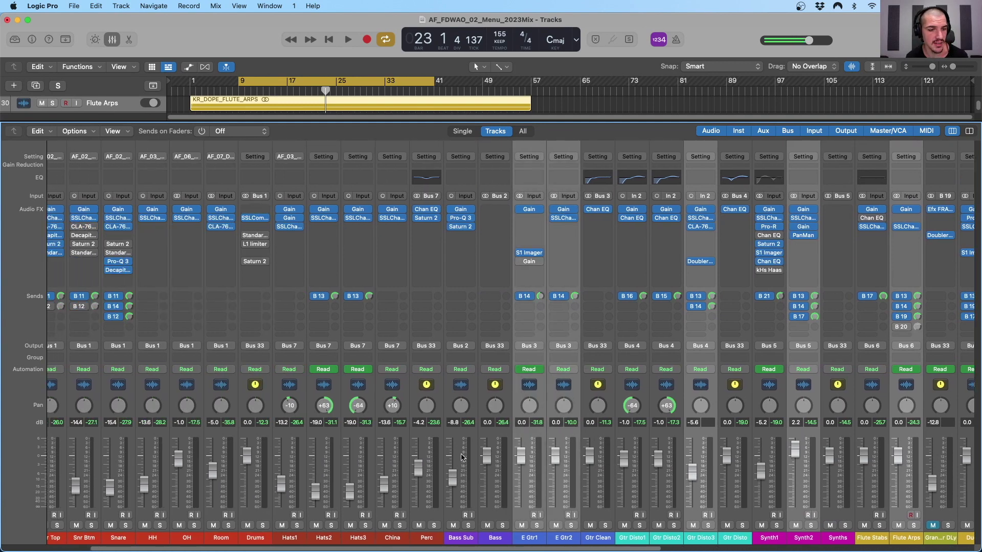
pyautogui.keyDown('shift'); pyautogui.click(205, 398); pyautogui.keyUp('shift')
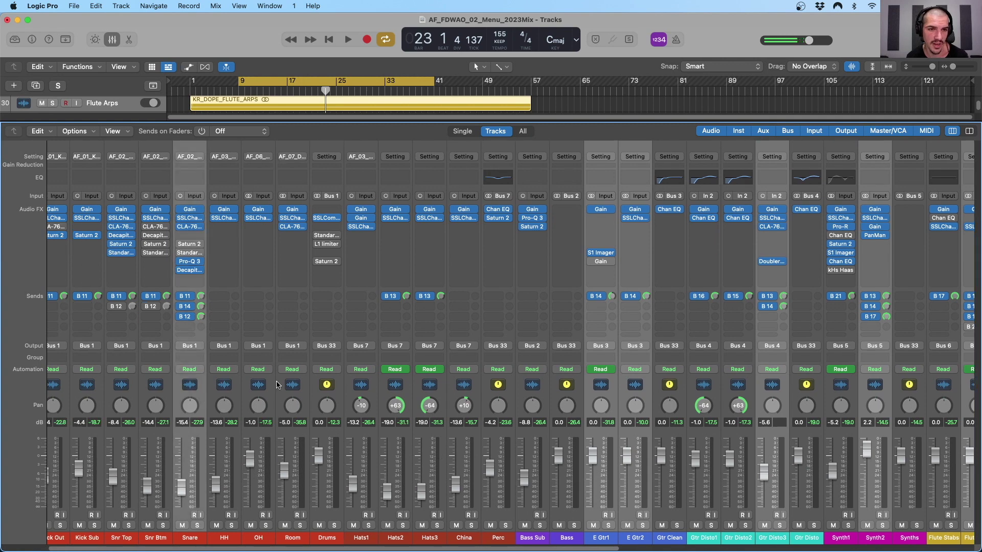
# Select the bus 13 and bus 14 delay returns together at the end of the mixer
pyautogui.hscroll(10, 278, 384)
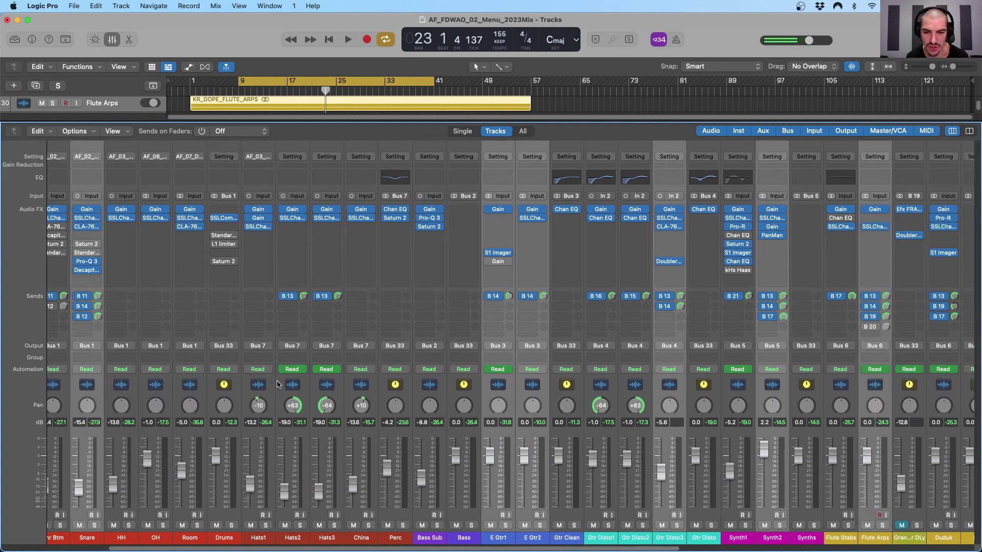
pyautogui.hscroll(4, 278, 384)
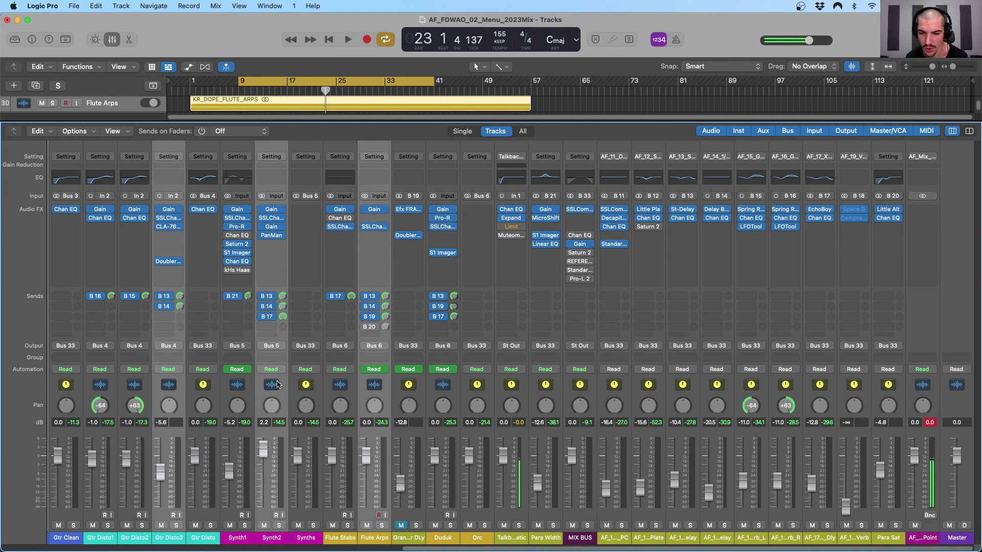
pyautogui.click(660, 397)
pyautogui.moveTo(698, 399); pyautogui.dragTo(700, 394)
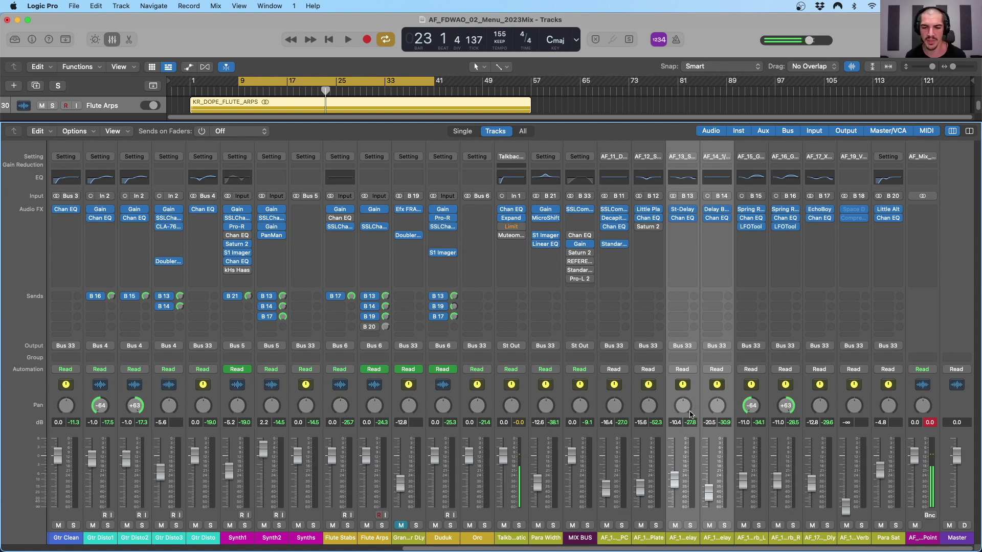
# Audition both delay returns at 1.4 and -8.7 dB, mute them, and lower their faders to -3.0 and -13.0 dB
pyautogui.press('space')
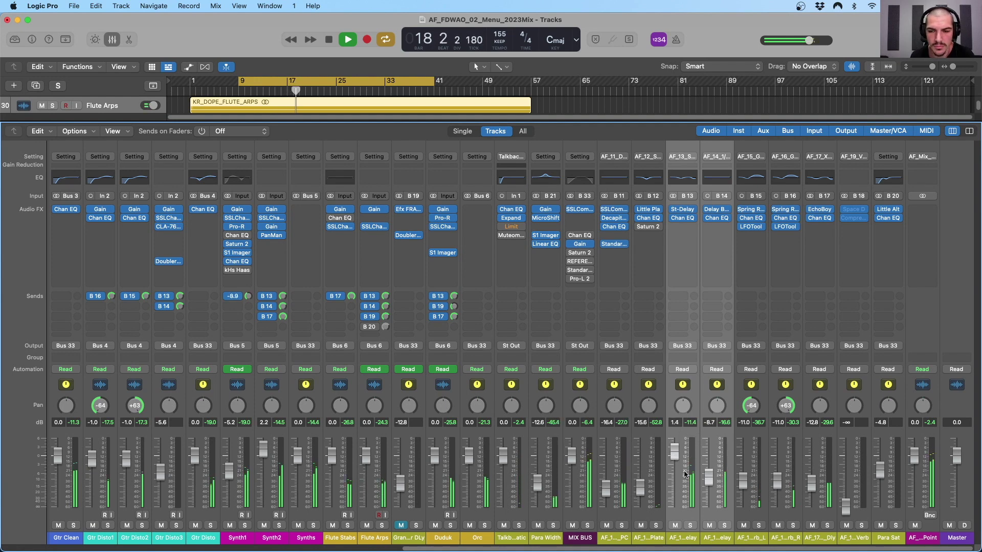
pyautogui.click(676, 525)
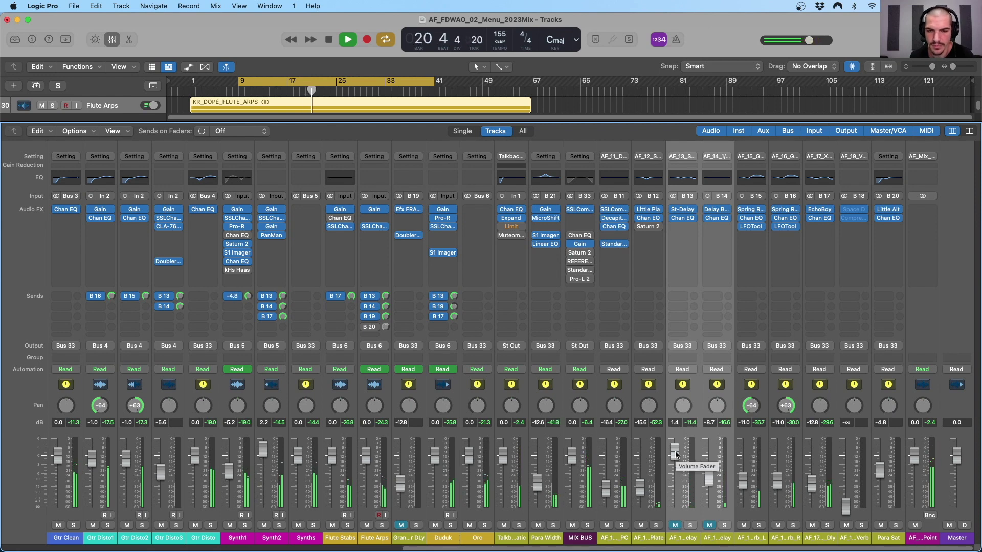
pyautogui.moveTo(676, 454); pyautogui.dragTo(675, 464)
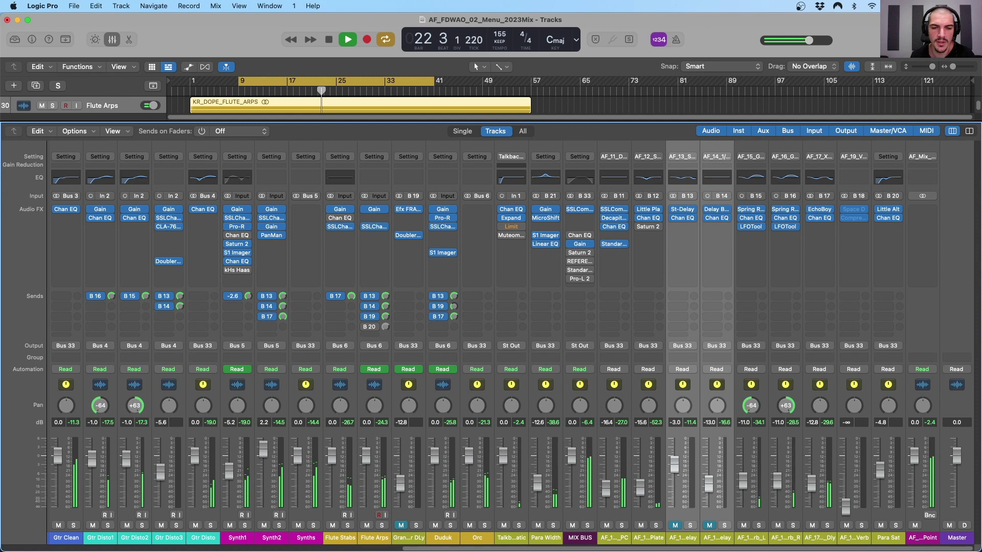
# Compare the mix with both delay returns active and muted, stop playback, and leave them unmuted at about -9.6 and -19.6 dB
pyautogui.click(676, 526)
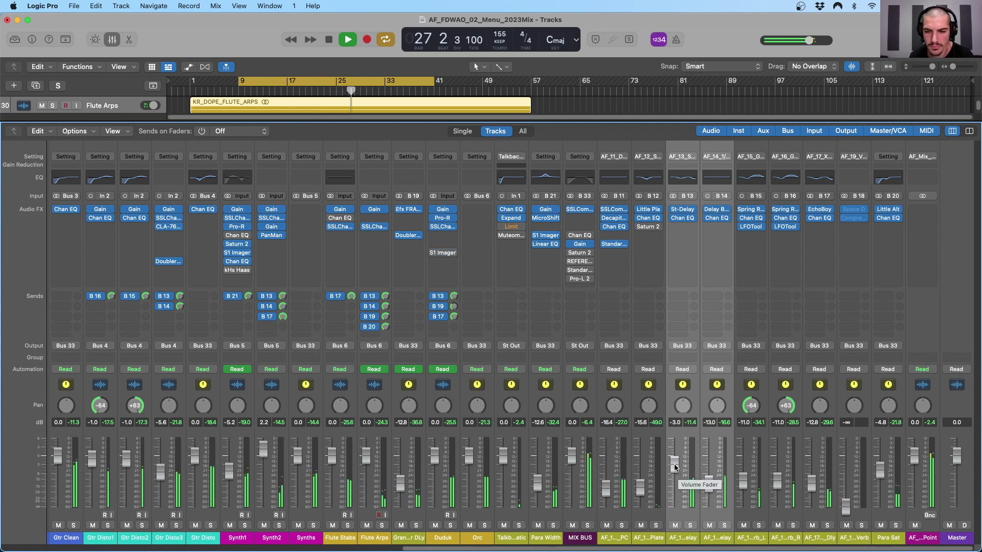
pyautogui.click(675, 526)
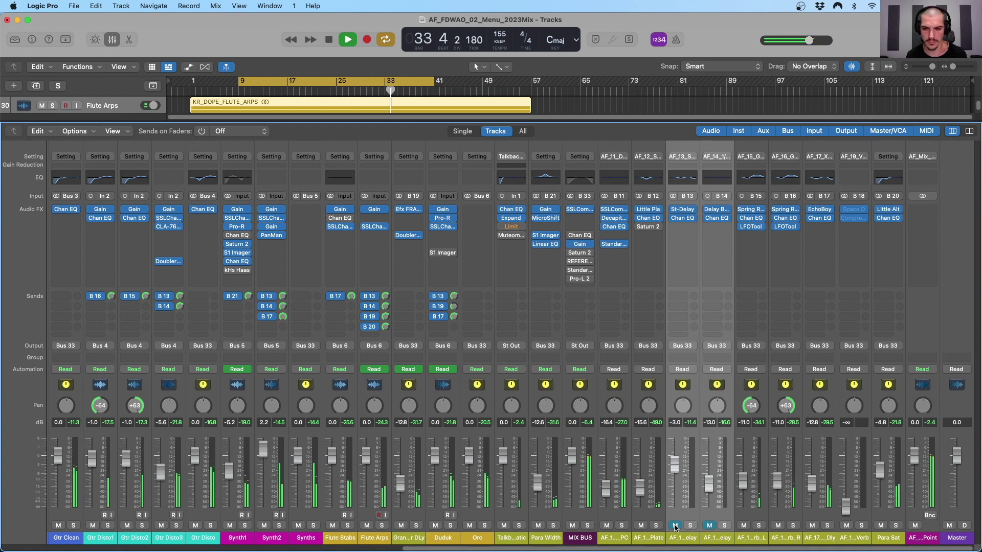
pyautogui.press('space')
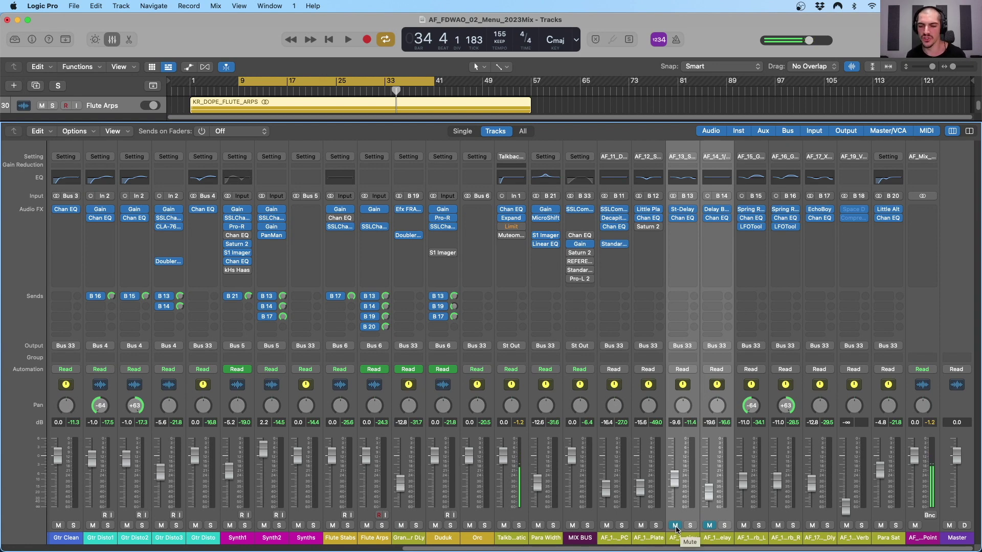
pyautogui.click(673, 526)
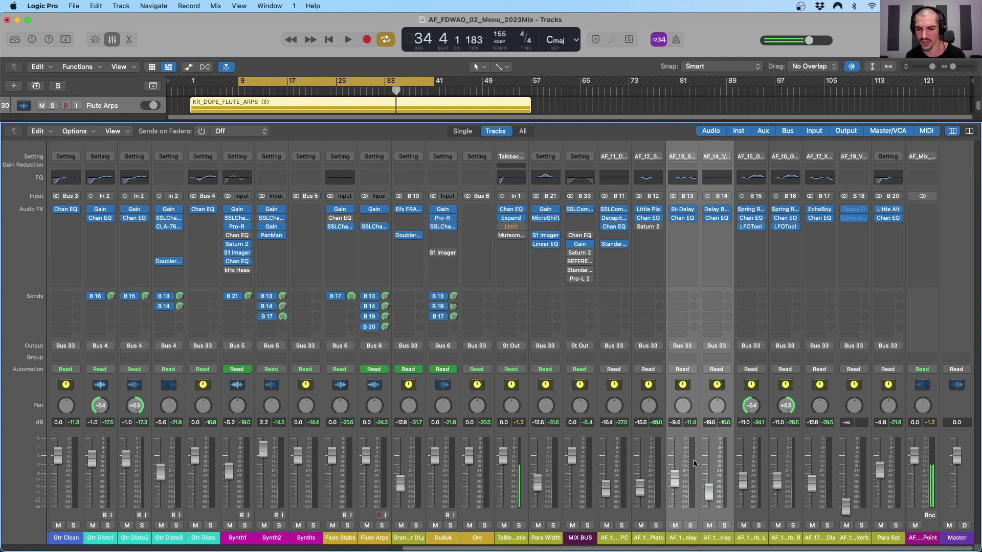
# Select the plate return, followed by the two oppositely panned spring reverb returns fed by buses 15 and 16
pyautogui.click(663, 402)
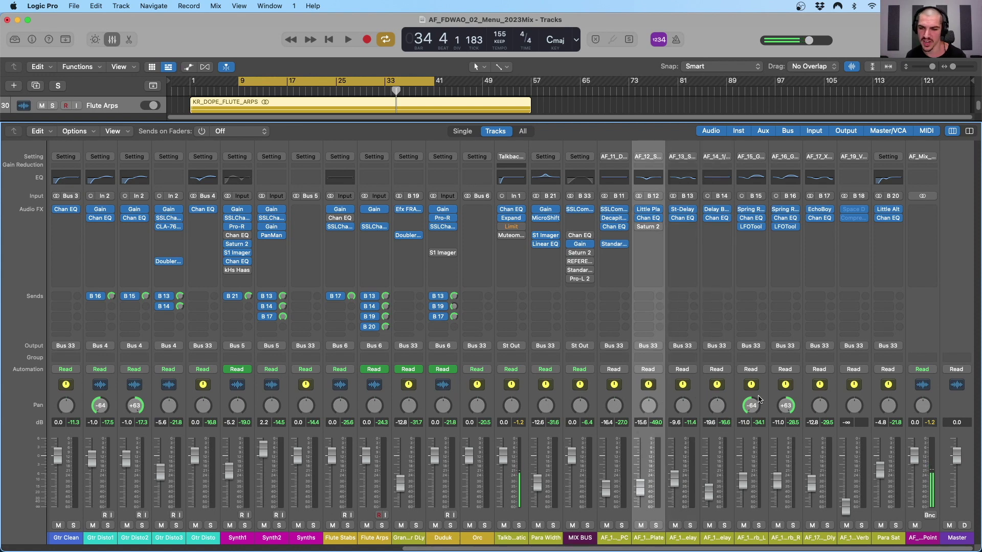
pyautogui.click(760, 396)
pyautogui.click(799, 396)
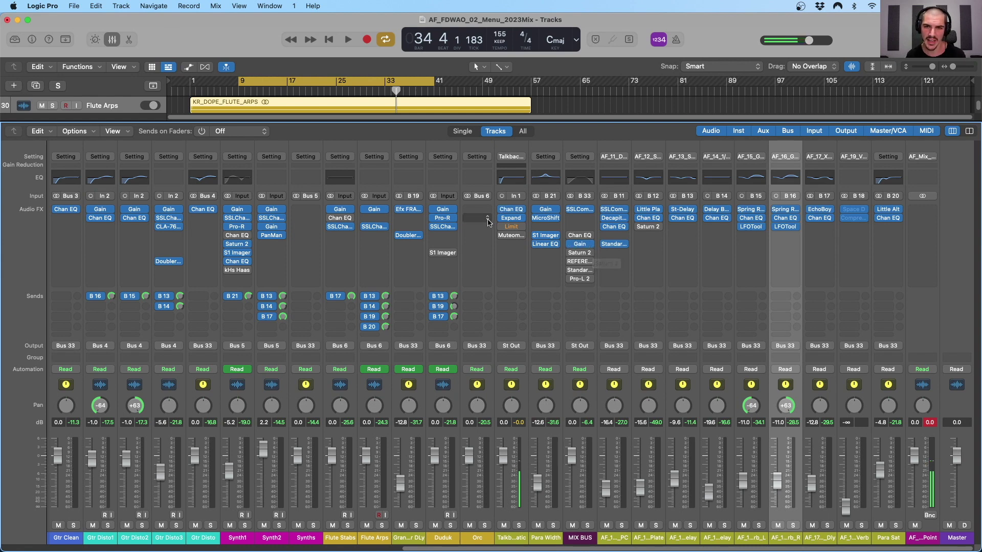
# Inspect the Channel EQ curve on the Gtr Disto1 channel and close its window
pyautogui.hscroll(-3, 488, 223)
pyautogui.hscroll(-3, 488, 223)
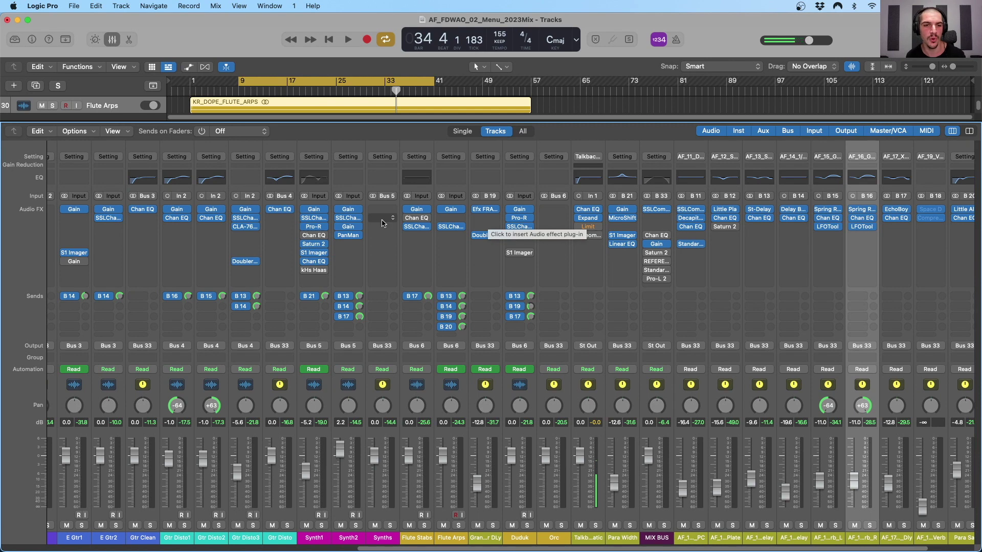
pyautogui.hscroll(-4, 312, 221)
pyautogui.hscroll(-2, 310, 221)
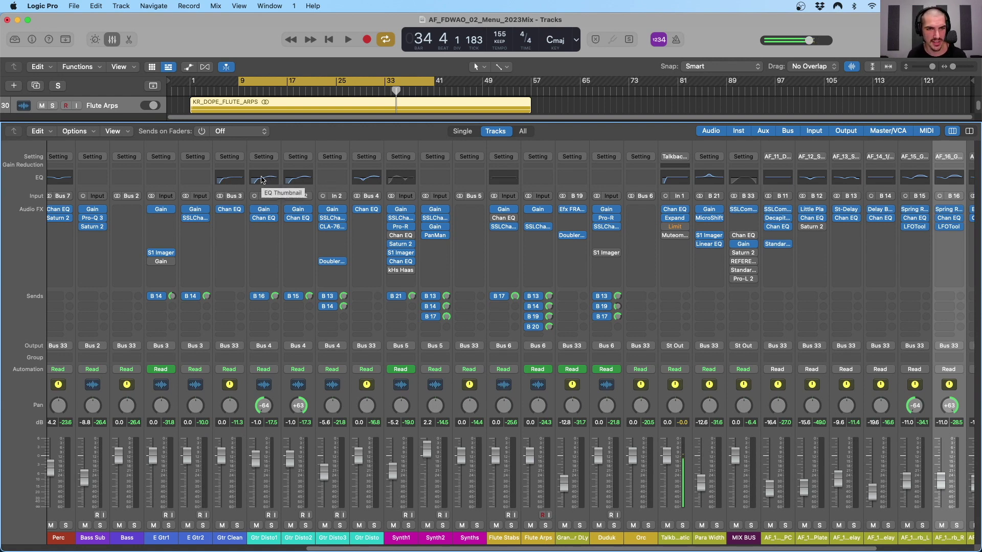
pyautogui.click(262, 180)
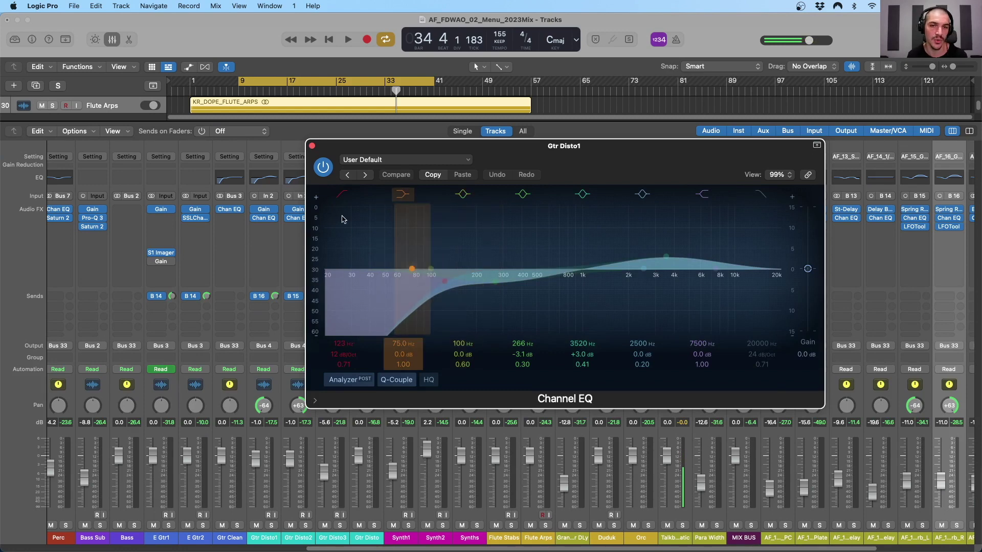
pyautogui.click(312, 147)
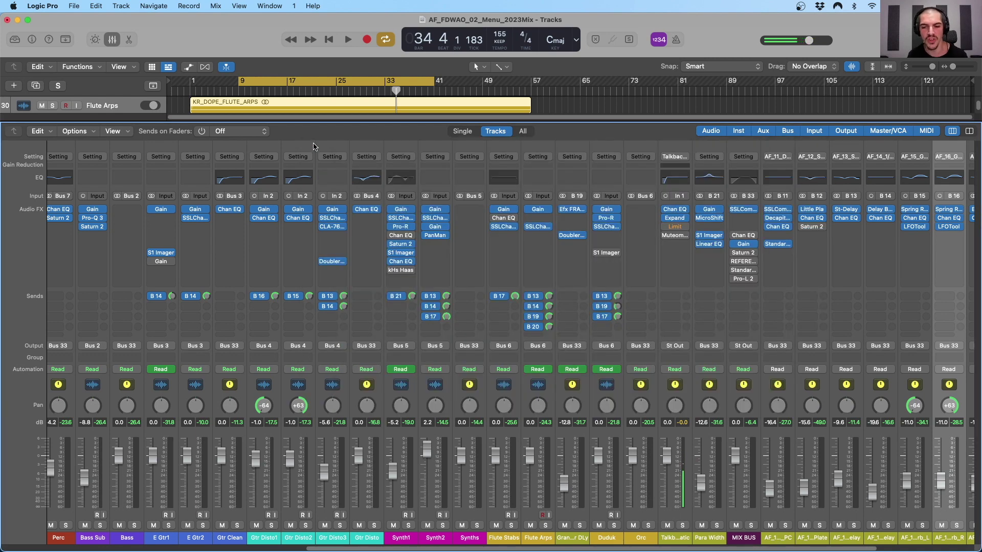